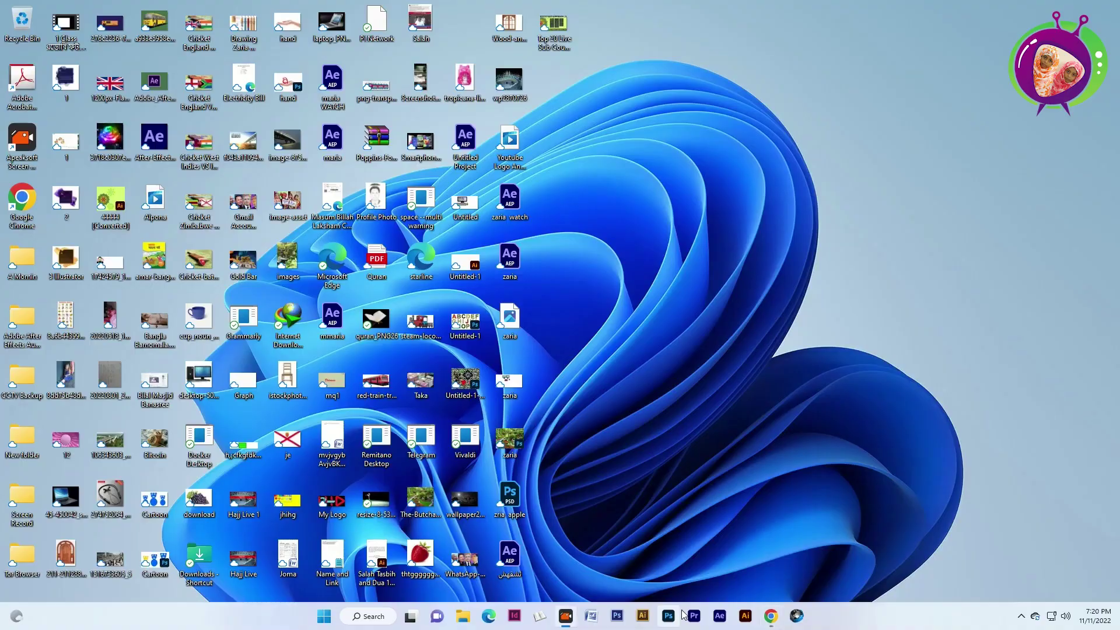
Step: Launch After Effects 2021 from the Windows taskbar
click(717, 618)
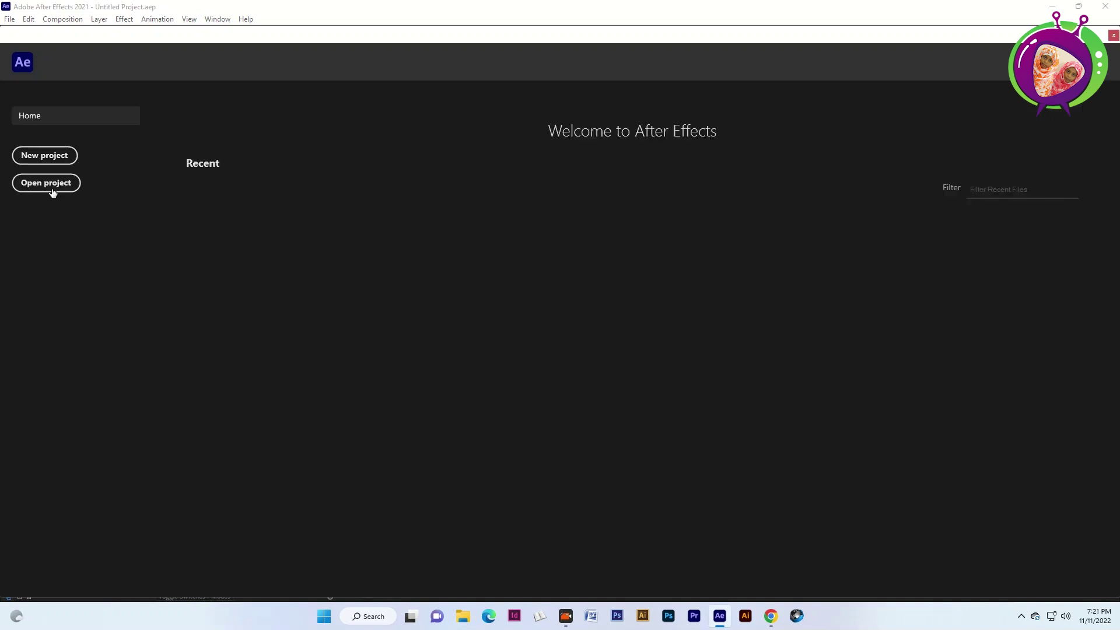
Step: Create a new 1920×1080 composition named Cock with a black background
click(49, 151)
click(37, 374)
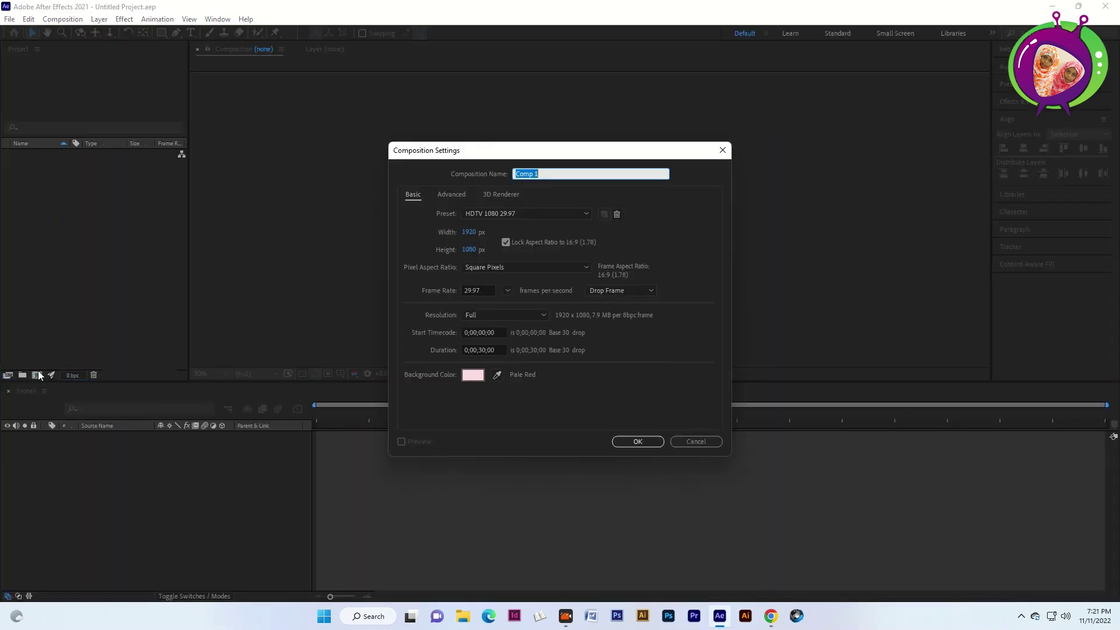
click(473, 375)
drag(508, 475, 499, 491)
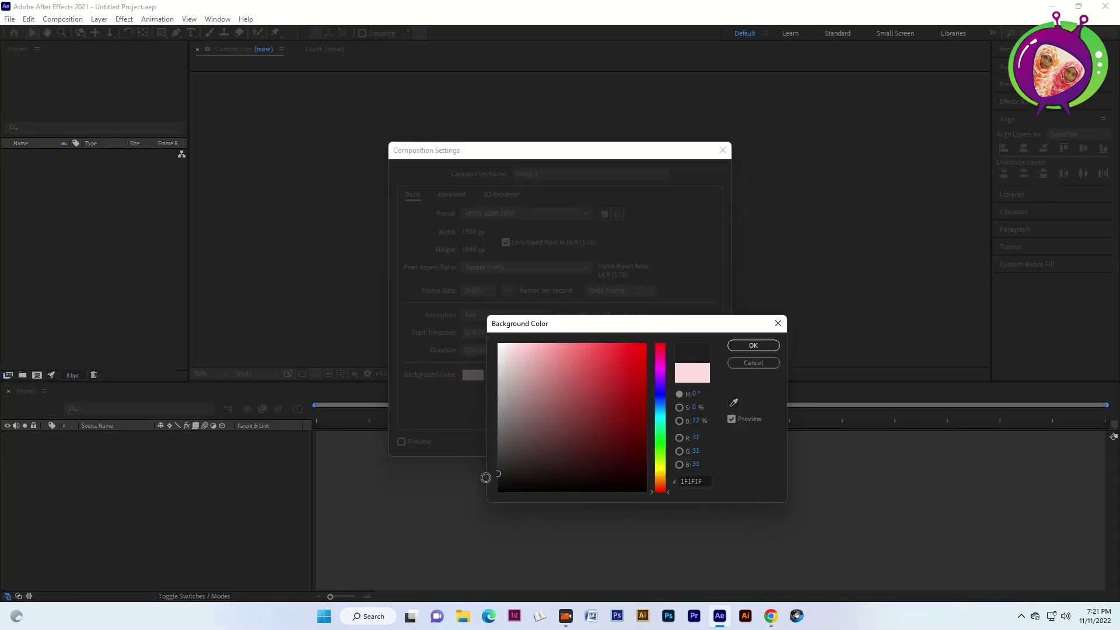
click(768, 353)
click(553, 174)
key(BackSpace)
key(BackSpace)
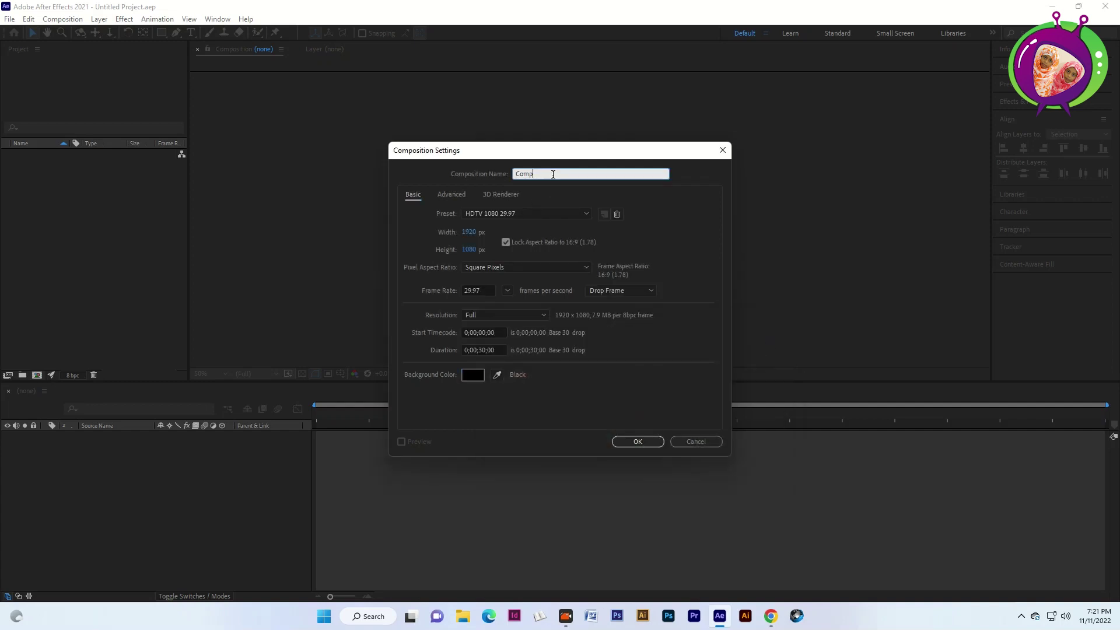
text(ck)
click(637, 441)
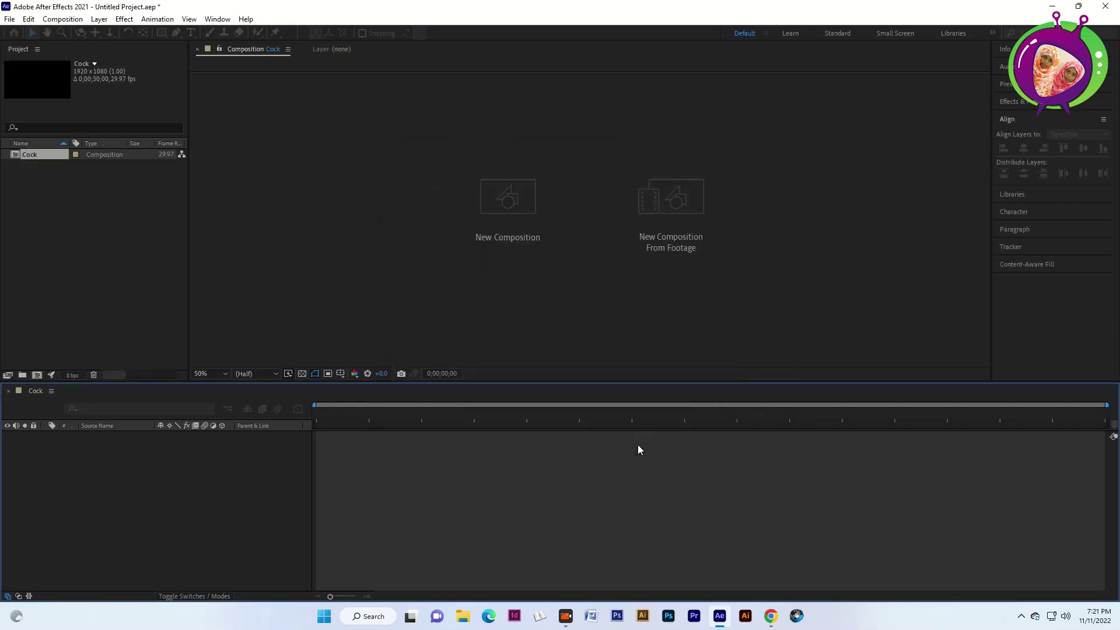
Step: Add a full-frame red solid layer named bg
right_click(183, 480)
mouse_move(233, 347)
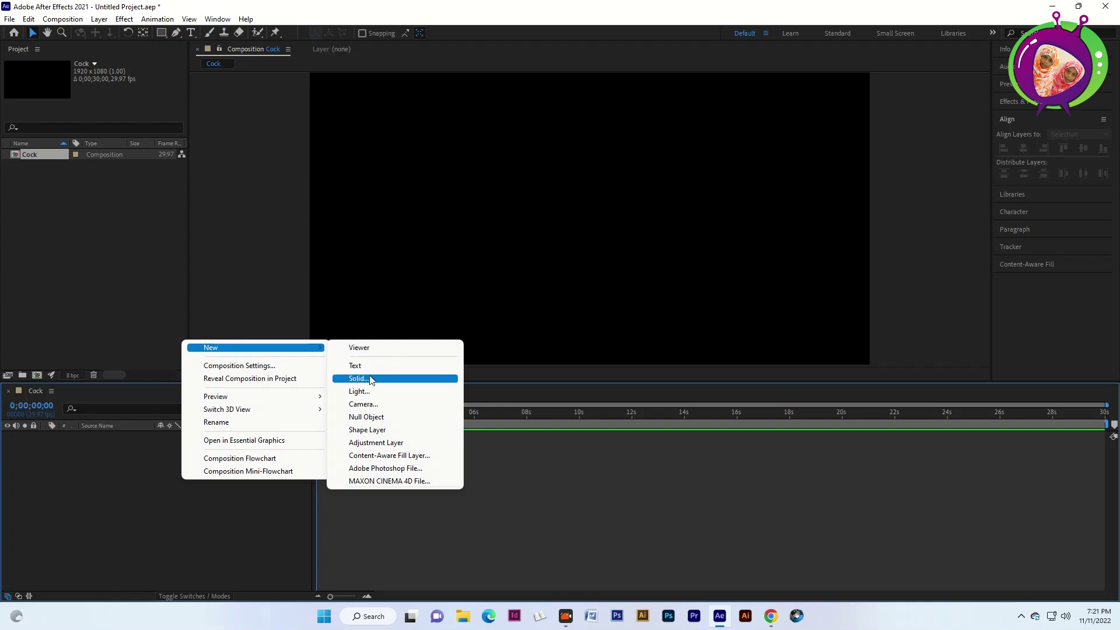
click(437, 379)
key(BackSpace)
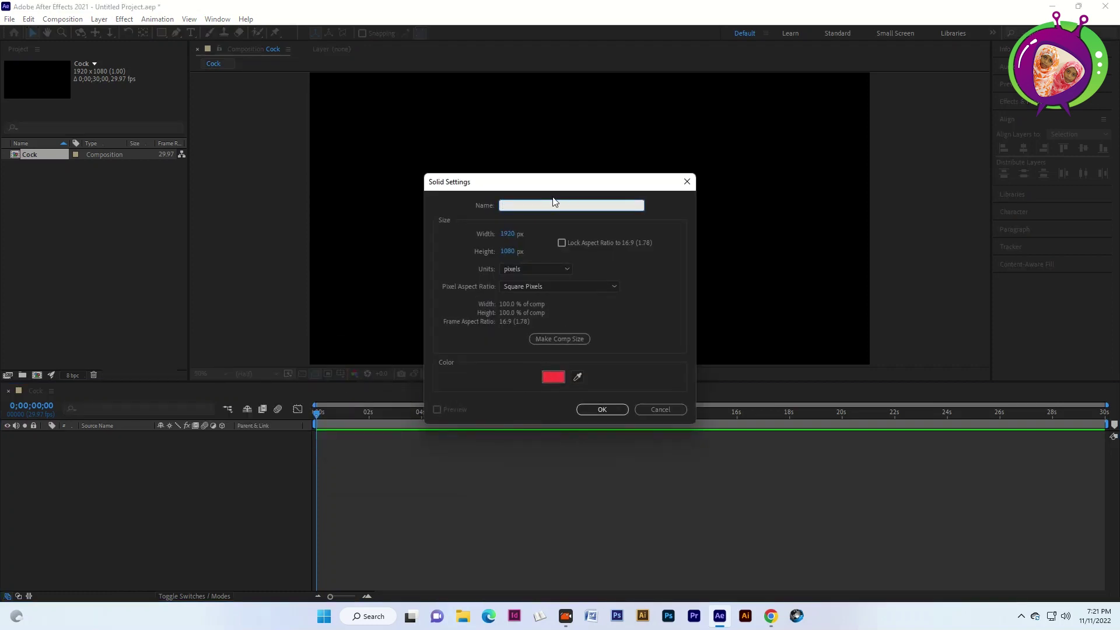
text(bg)
click(606, 408)
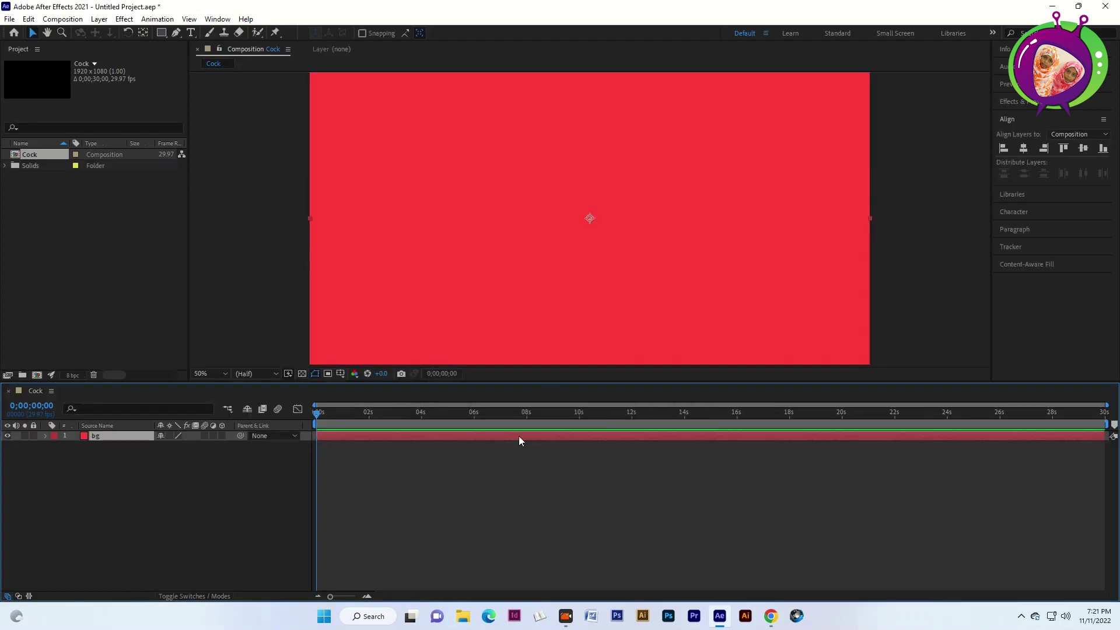
Step: Draw a white-filled ellipse over the red background
drag(162, 33, 210, 61)
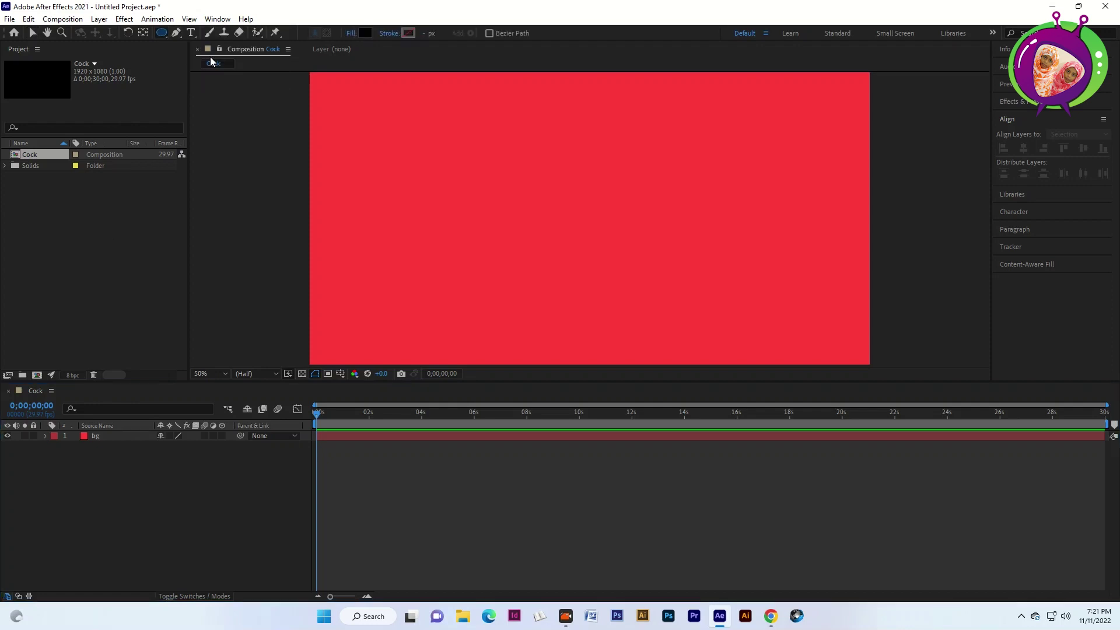
mouse_move(473, 149)
mouse_down()
mouse_move(567, 227)
mouse_move(636, 312)
mouse_up()
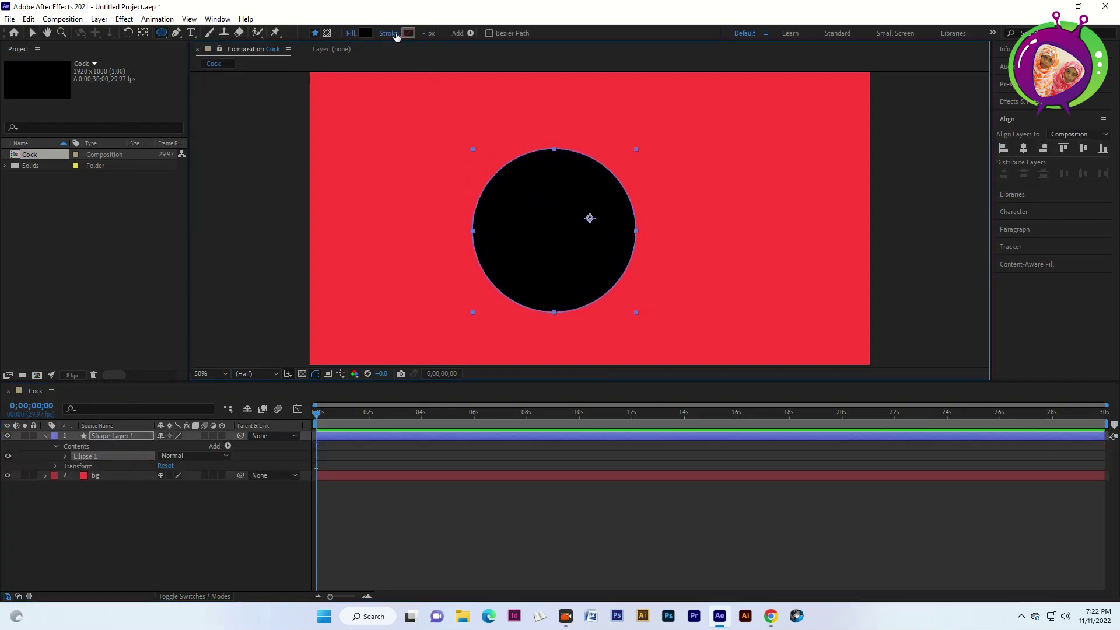
click(365, 32)
click(499, 344)
click(766, 348)
Step: Centre the circle's anchor point and align it horizontally and vertically to the composition
key(v)
key(ctrl+alt+Home)
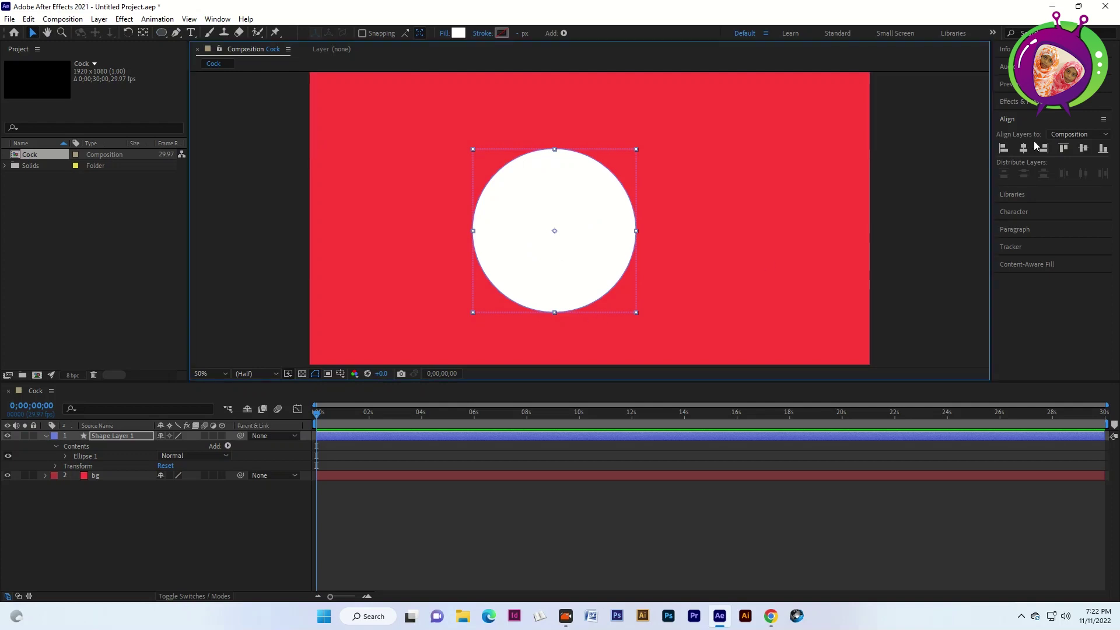
click(1022, 148)
click(1083, 148)
click(45, 436)
click(28, 19)
click(169, 175)
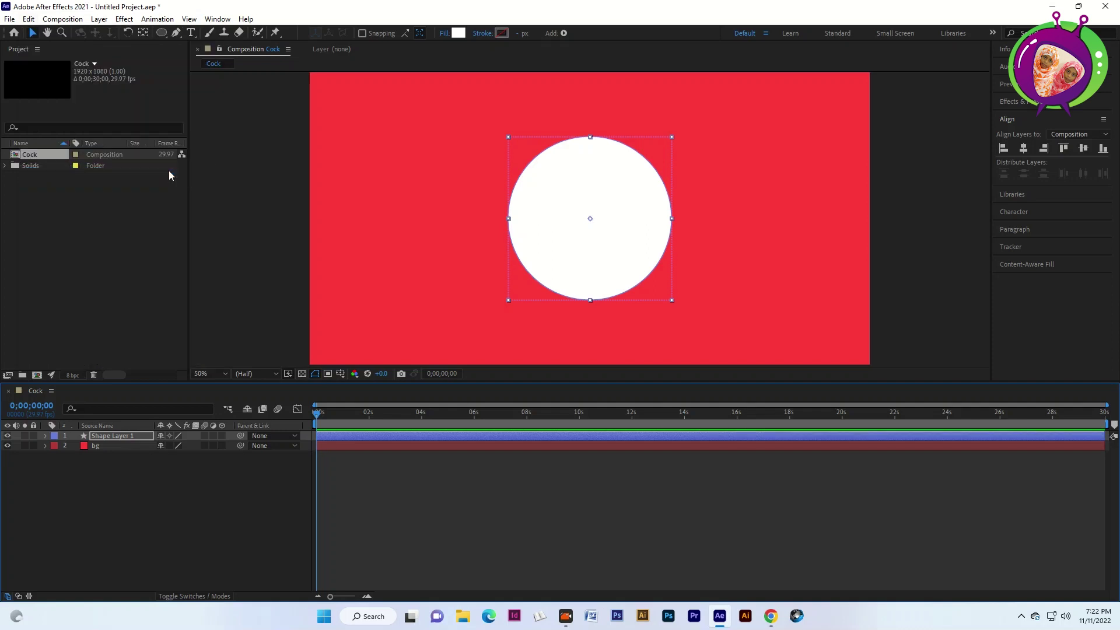
click(142, 437)
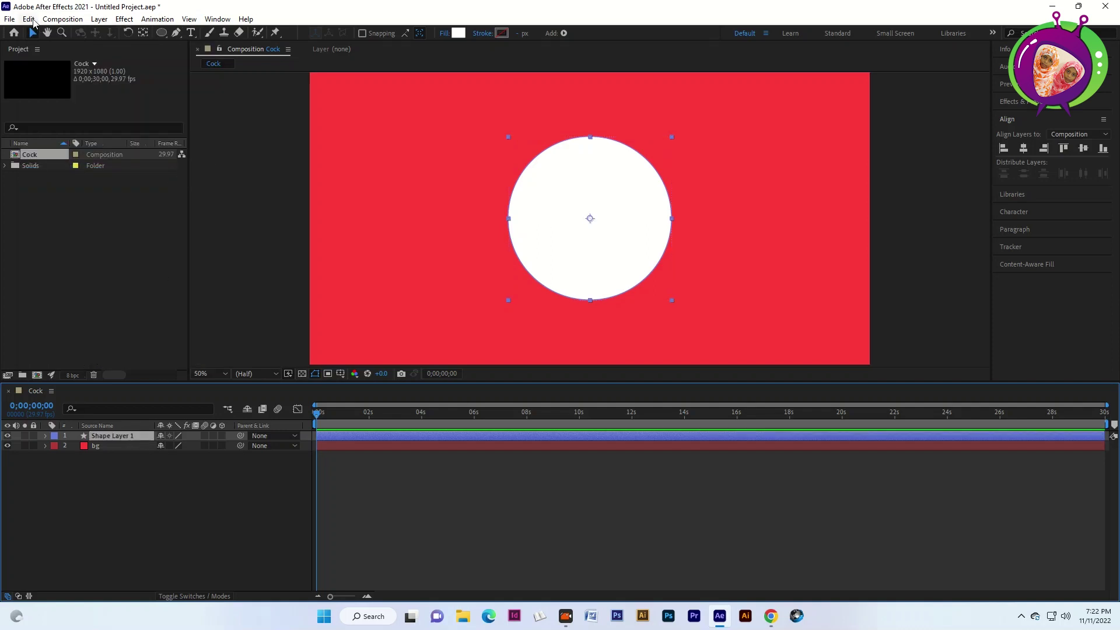
Step: Duplicate the circle, give the copy no fill and a dark 30 px stroke, and enlarge it
click(30, 20)
click(198, 174)
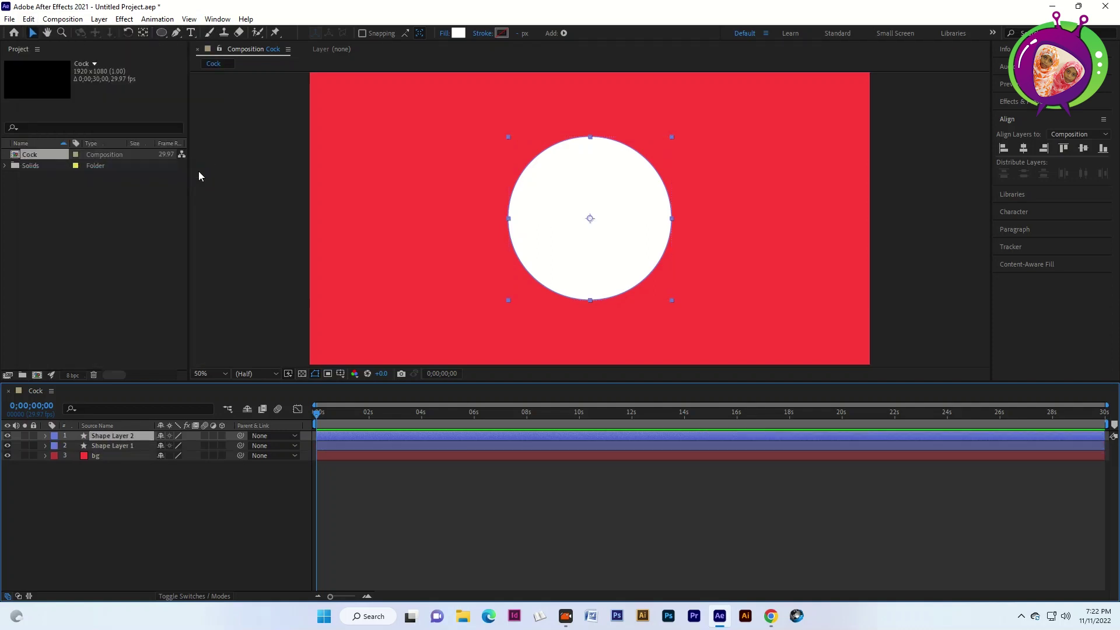
click(444, 34)
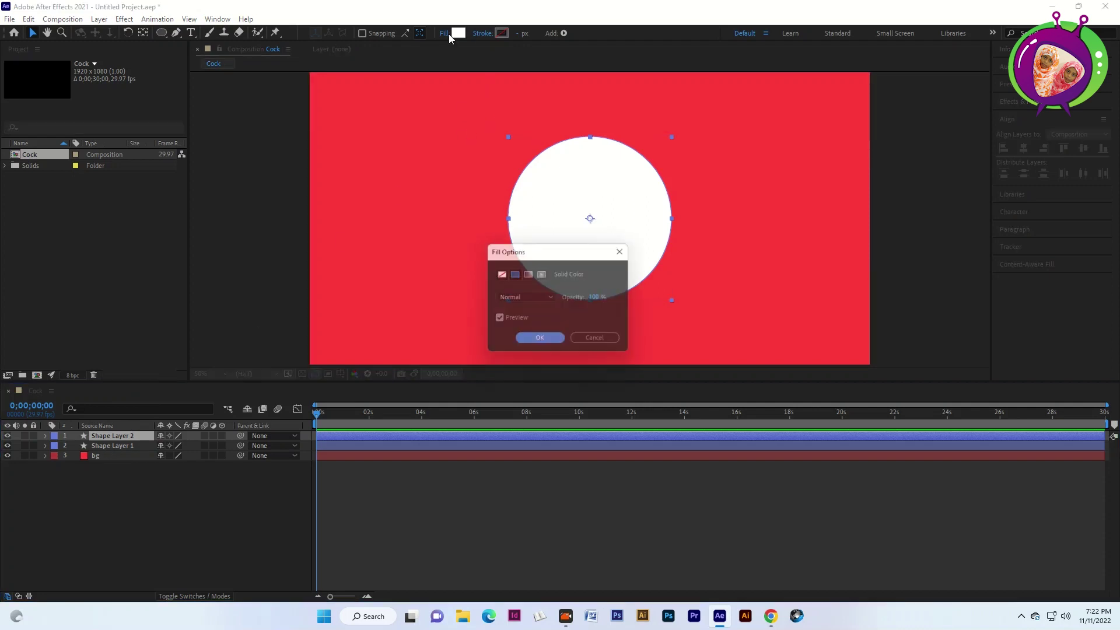
click(533, 341)
click(487, 33)
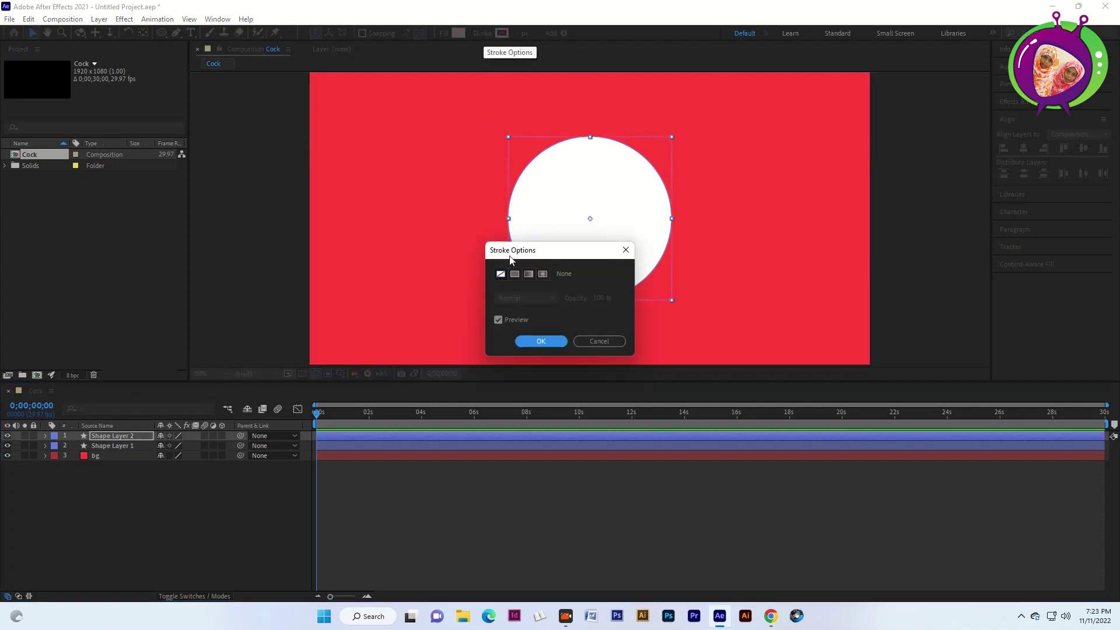
click(515, 273)
click(541, 341)
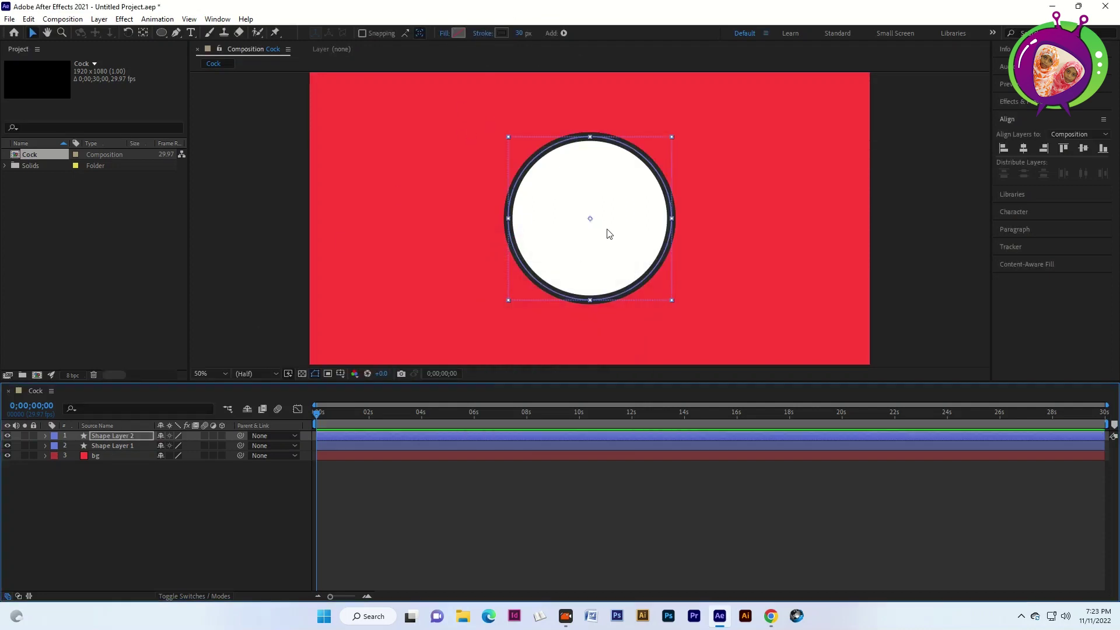
drag(672, 137, 683, 126)
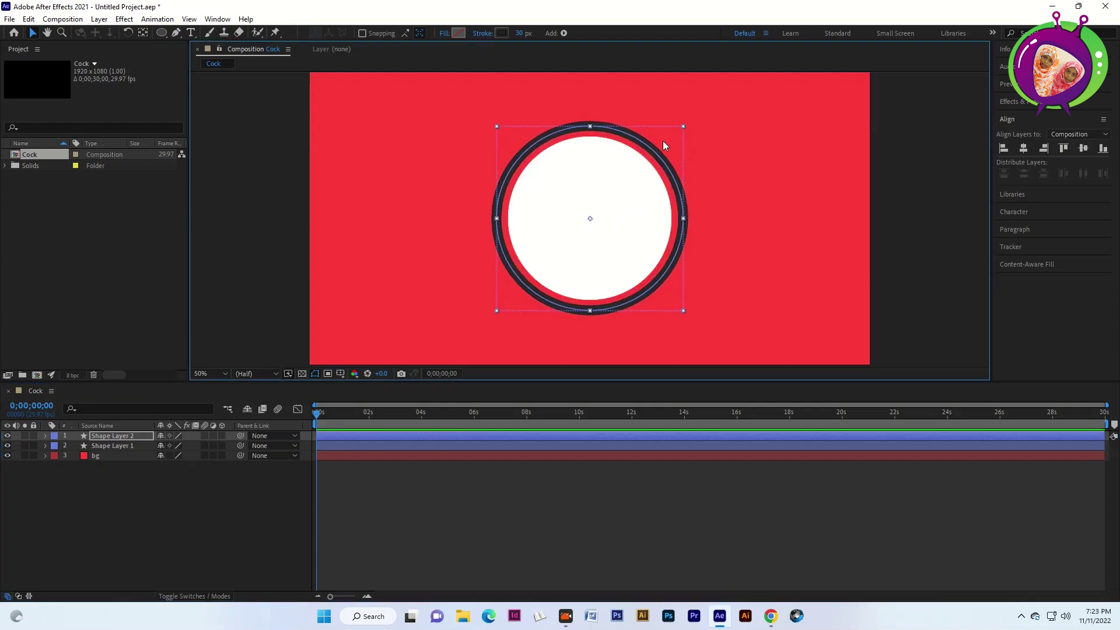
Step: Rename the original circle layer body and the ring layer border
click(48, 443)
key(Return)
text(b)
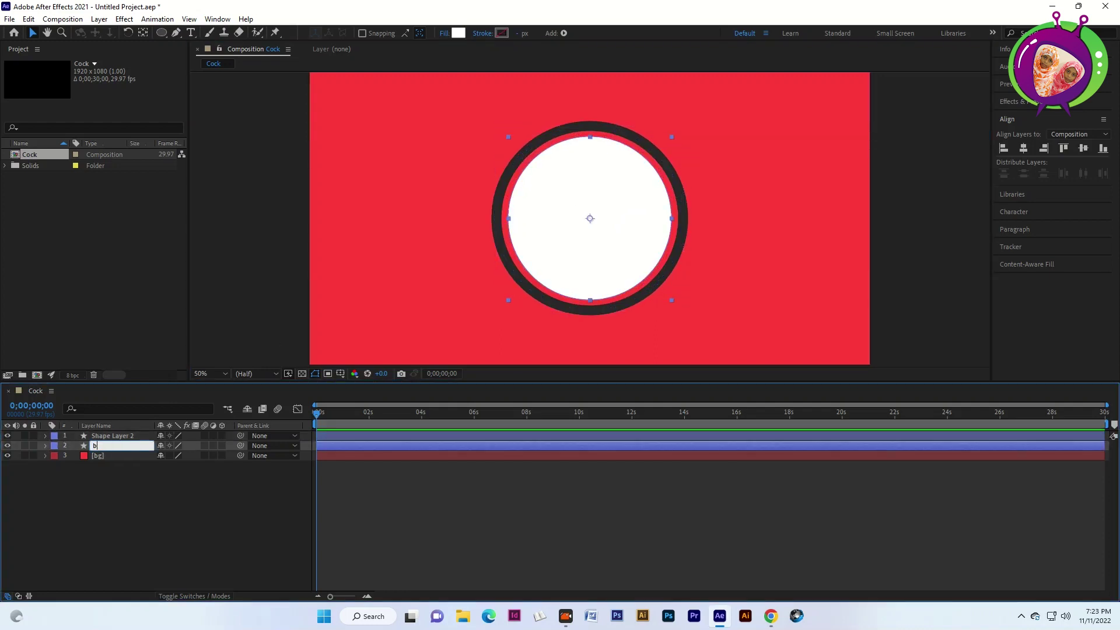
text(ody)
key(Return)
click(119, 435)
key(Return)
text(border)
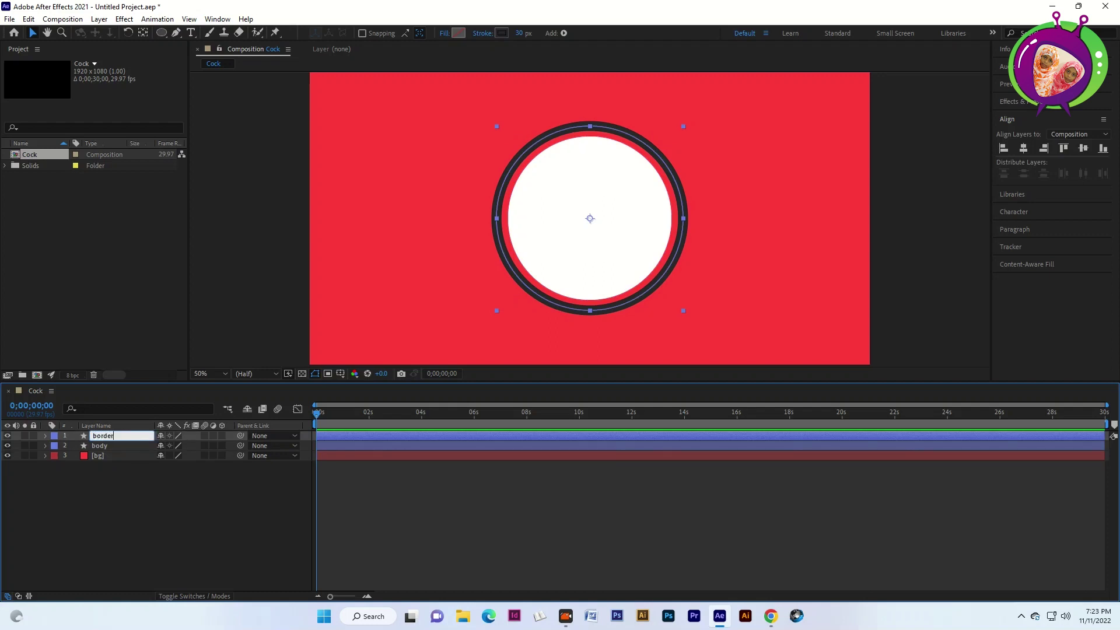
click(205, 523)
Step: Add dashes to the border ring's stroke and widen the gap between them
click(75, 436)
click(46, 436)
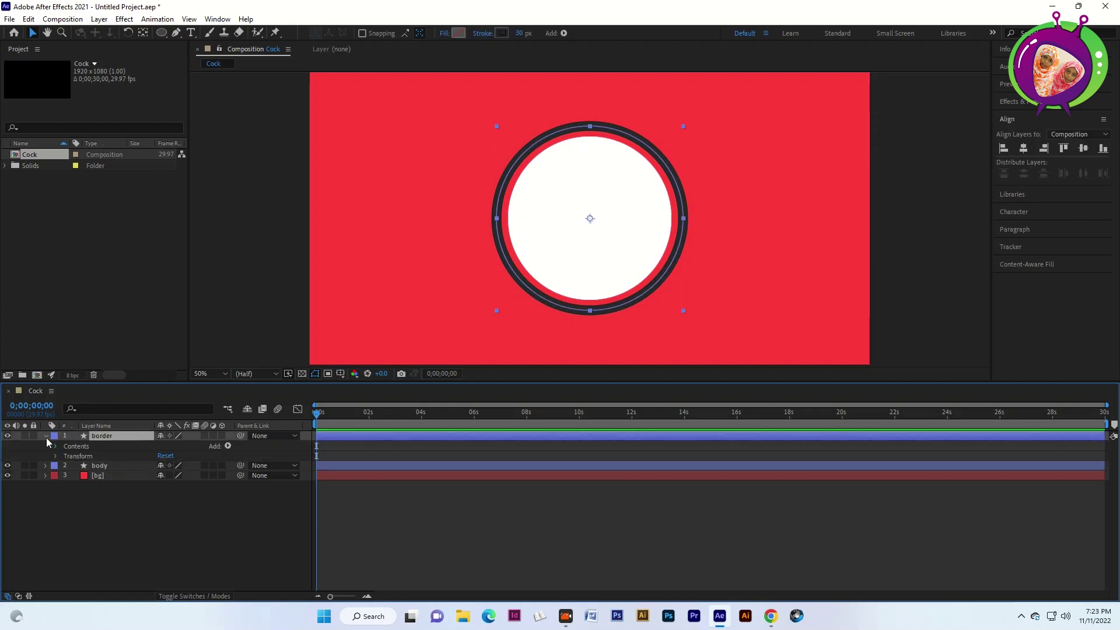
click(56, 446)
click(66, 456)
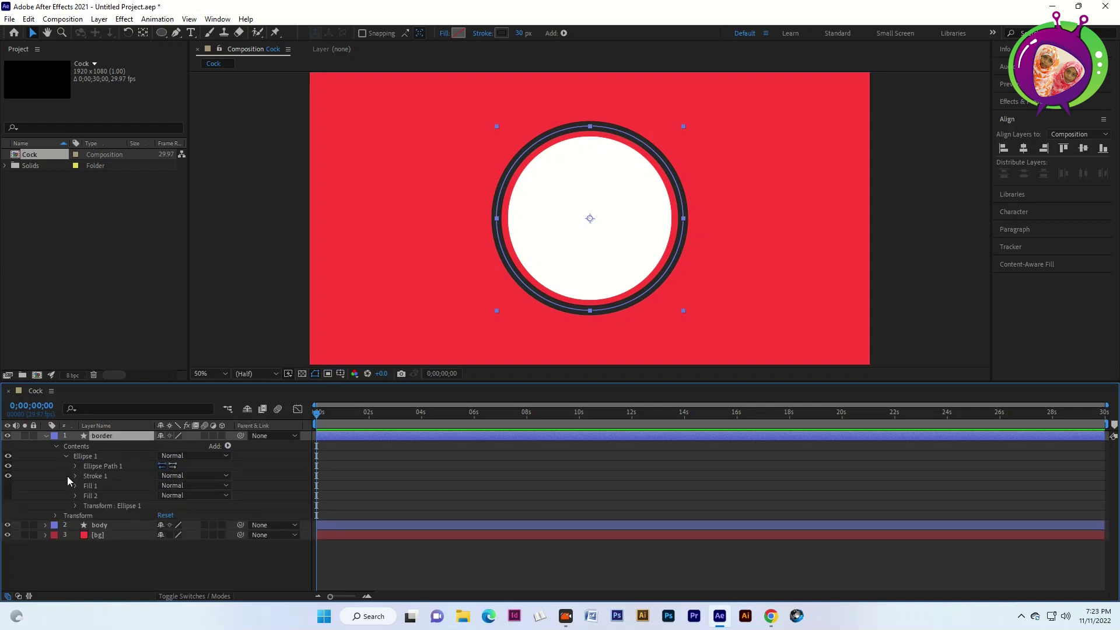
click(75, 476)
scroll(110, 491, down, 2)
click(161, 507)
click(161, 506)
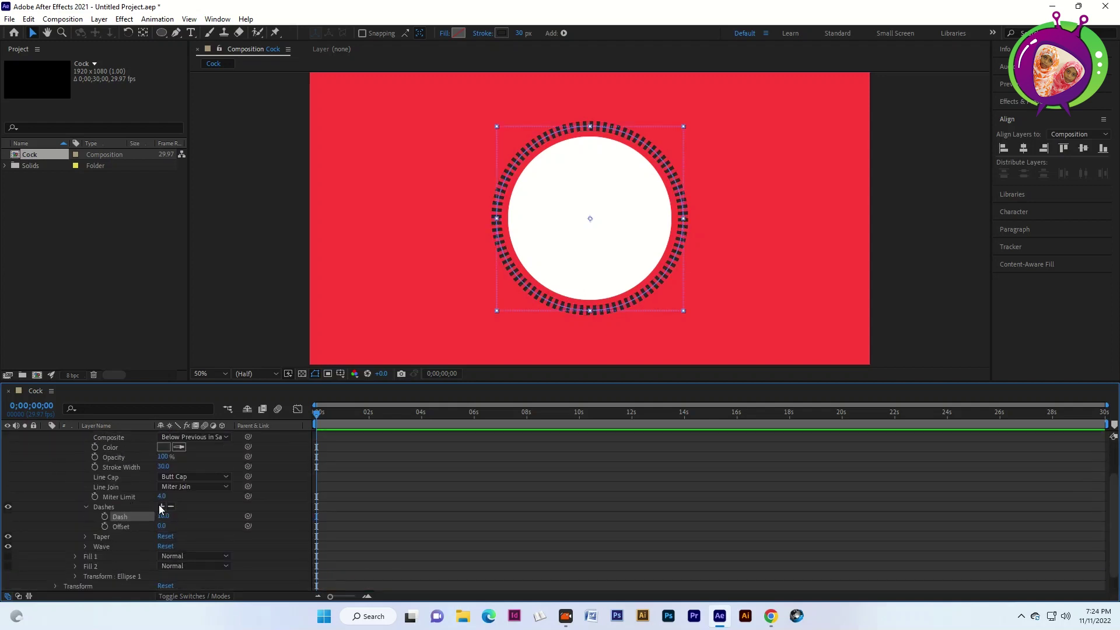
drag(162, 526, 200, 527)
Step: Collapse the border layer and scale the tick ring down onto the clock face edge
scroll(98, 488, up, 5)
click(75, 467)
click(66, 456)
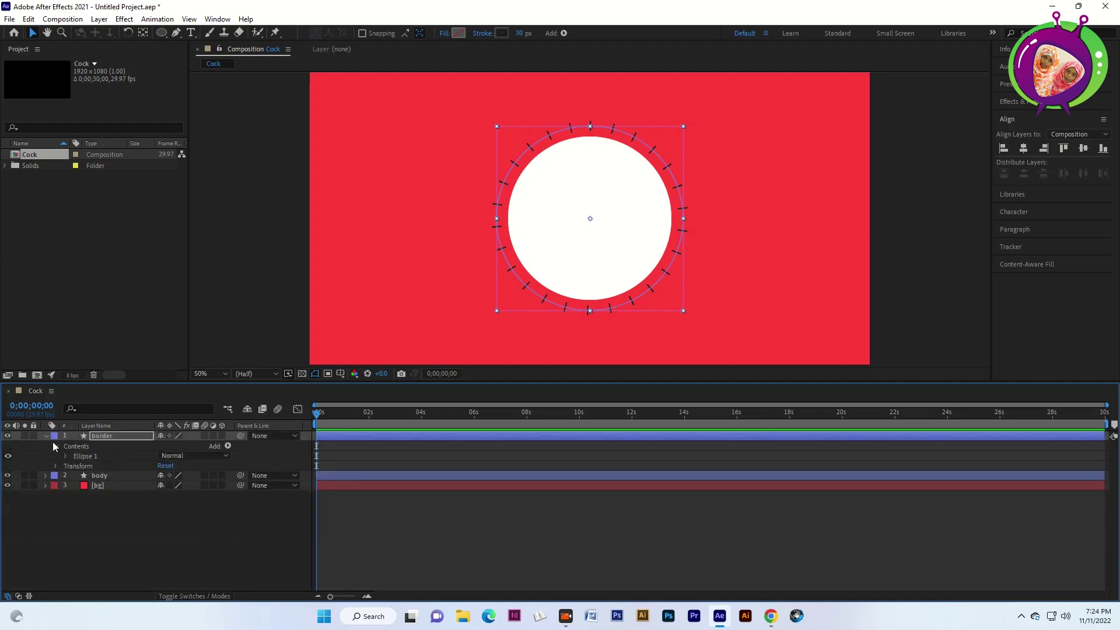
click(55, 446)
key(F2)
click(45, 435)
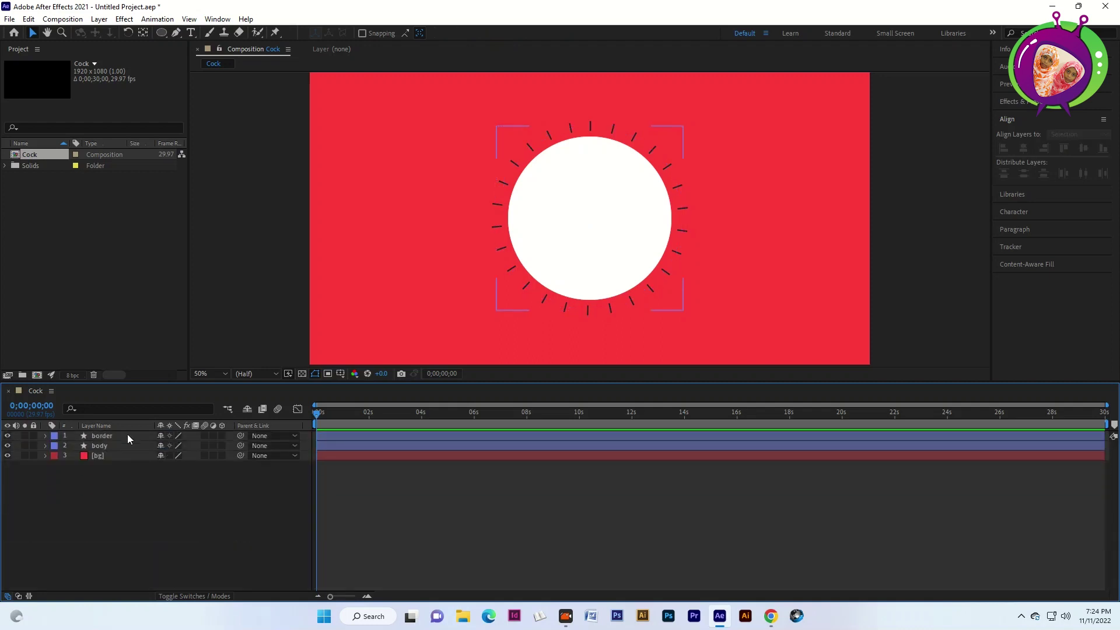
click(132, 434)
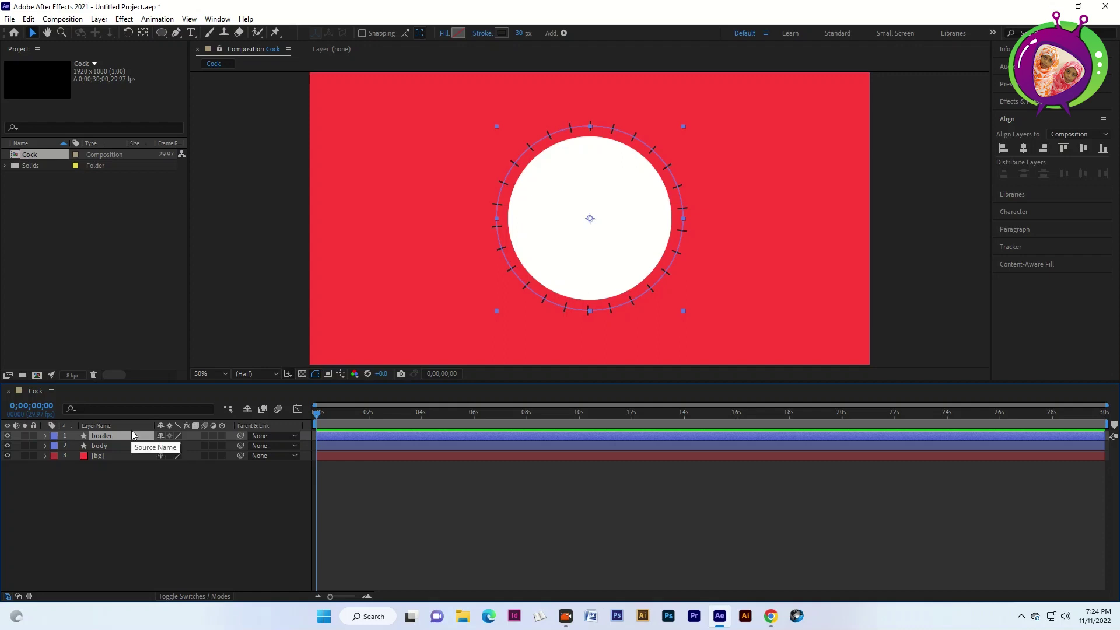
key(ctrl+r)
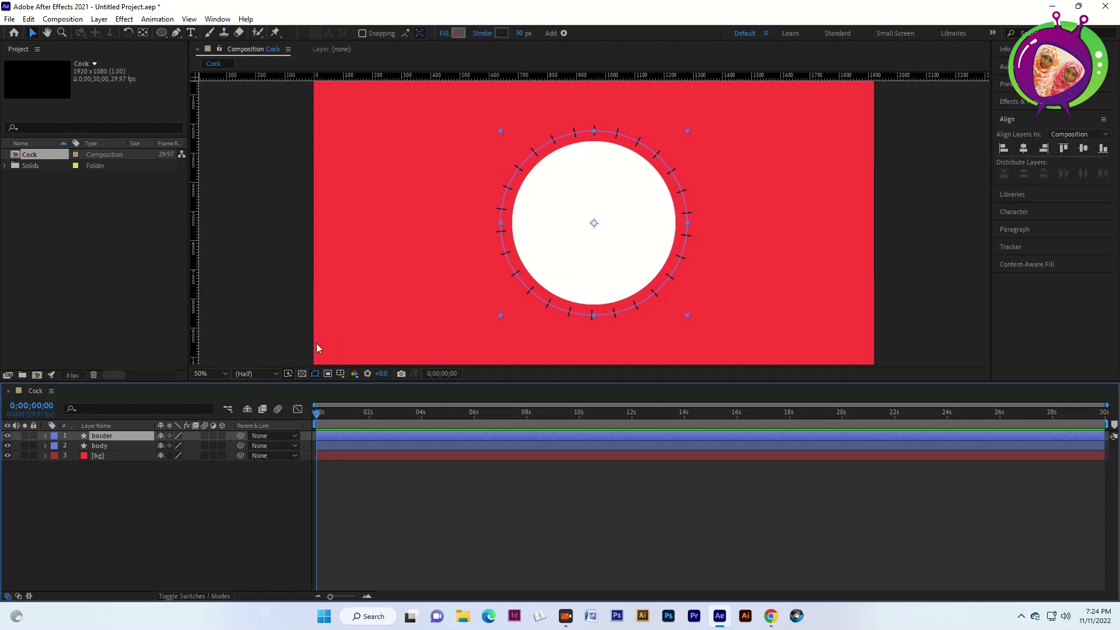
drag(687, 133, 680, 147)
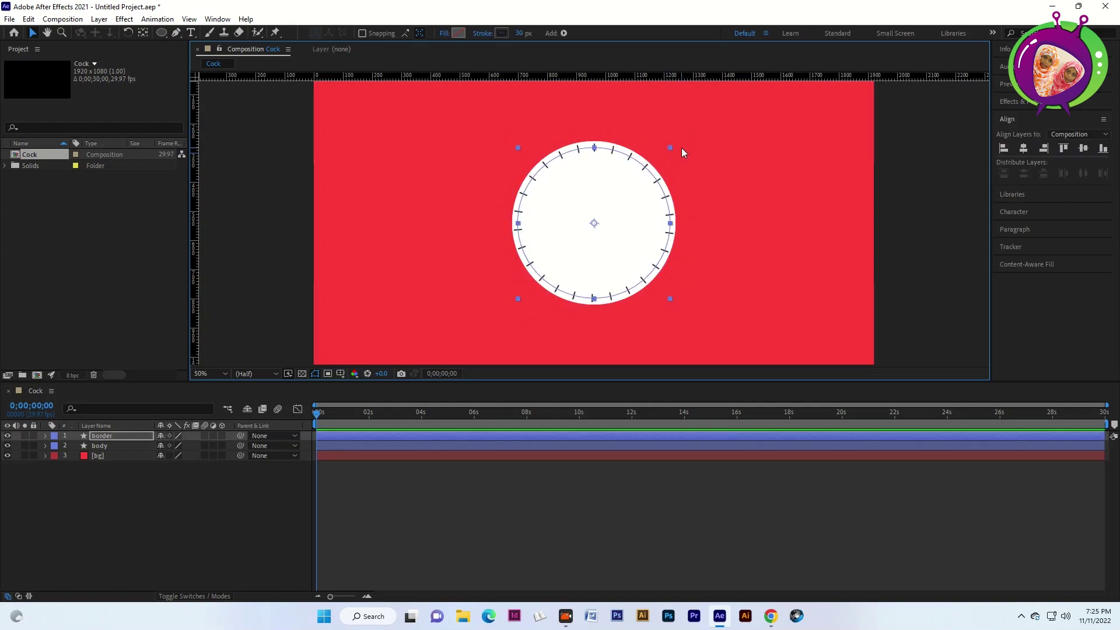
click(175, 496)
Step: Draw a small circle at the clock centre with no outline
key(q)
drag(589, 221, 610, 240)
click(390, 33)
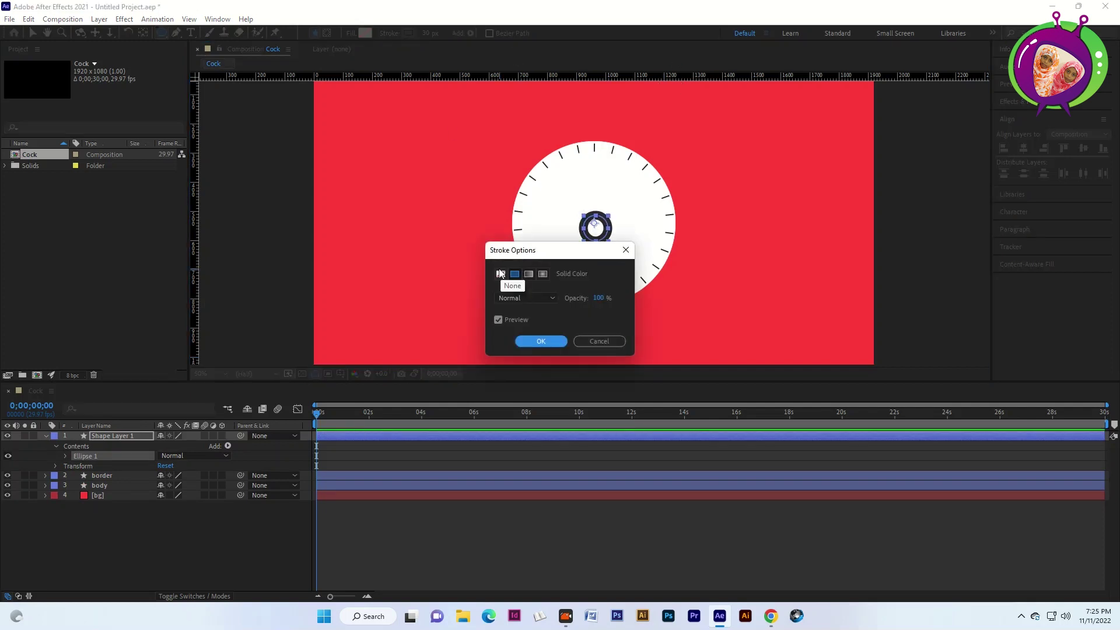
click(499, 278)
click(537, 340)
Step: Fill the dot purple #D167F9 and align it to the composition centre
click(365, 33)
click(597, 345)
drag(597, 345, 585, 346)
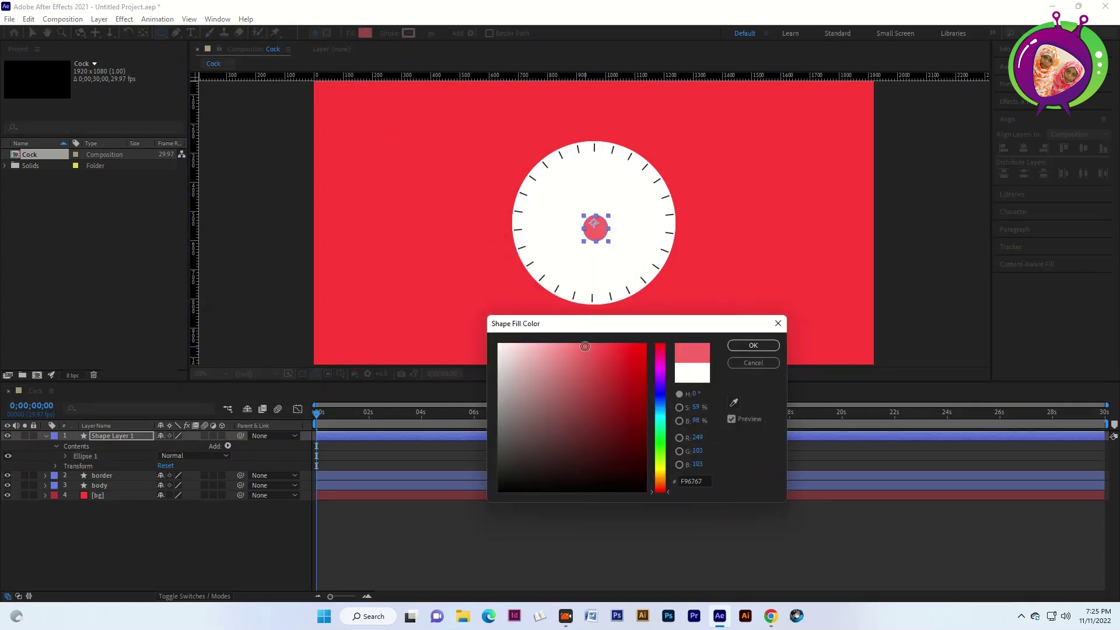
drag(656, 416, 655, 374)
click(753, 345)
click(1023, 148)
click(1082, 148)
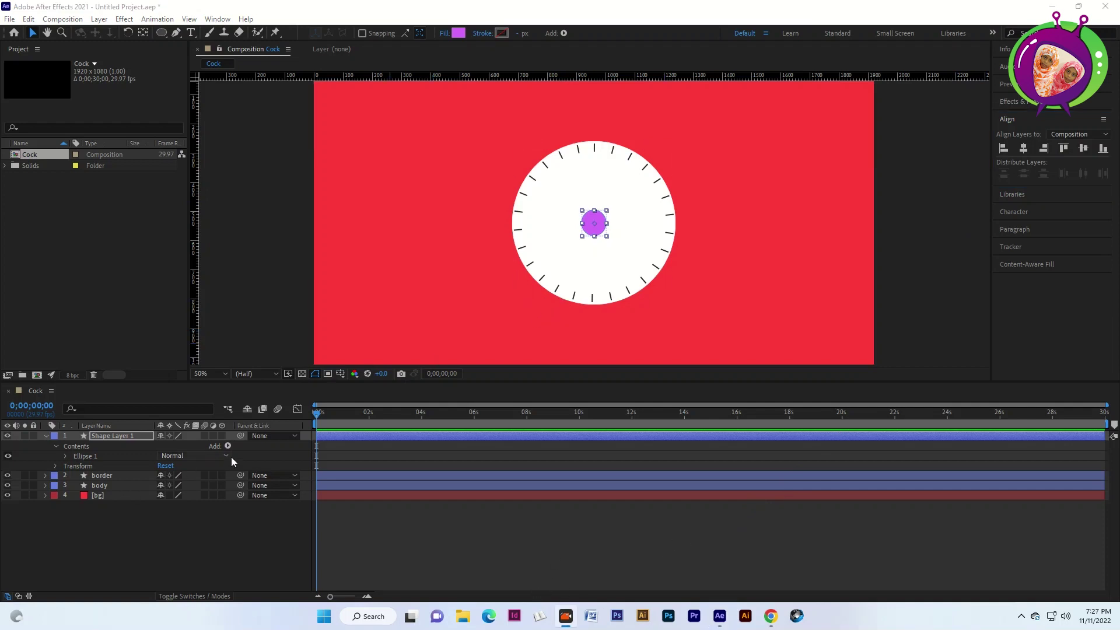
click(109, 506)
Step: Draw a rounded-rectangle clock hand extending above the centre dot
drag(161, 33, 192, 86)
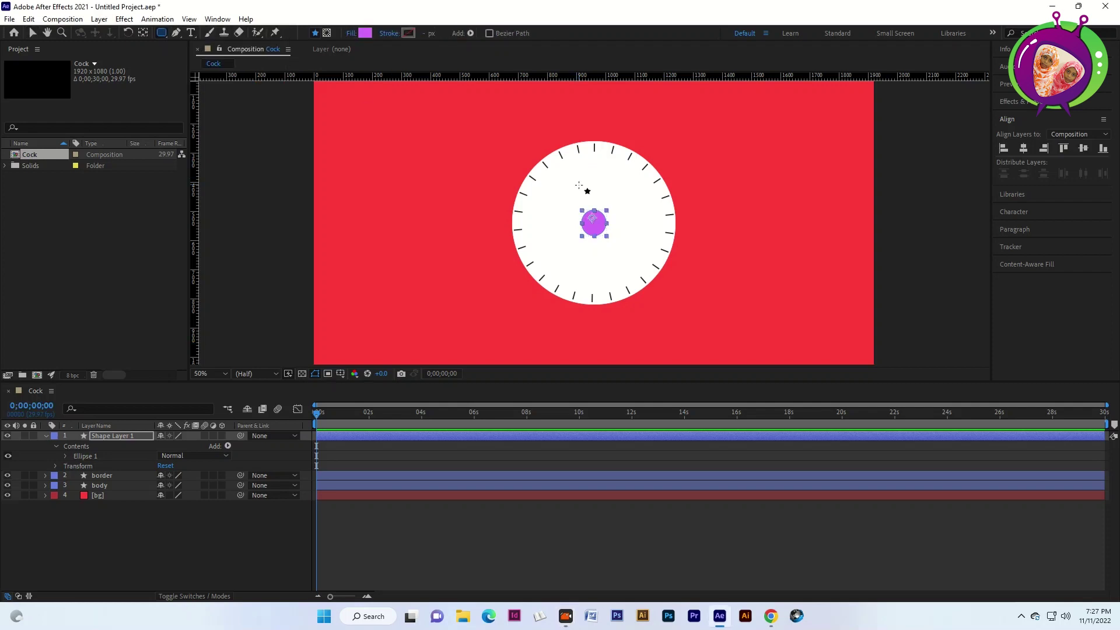
drag(579, 186, 596, 217)
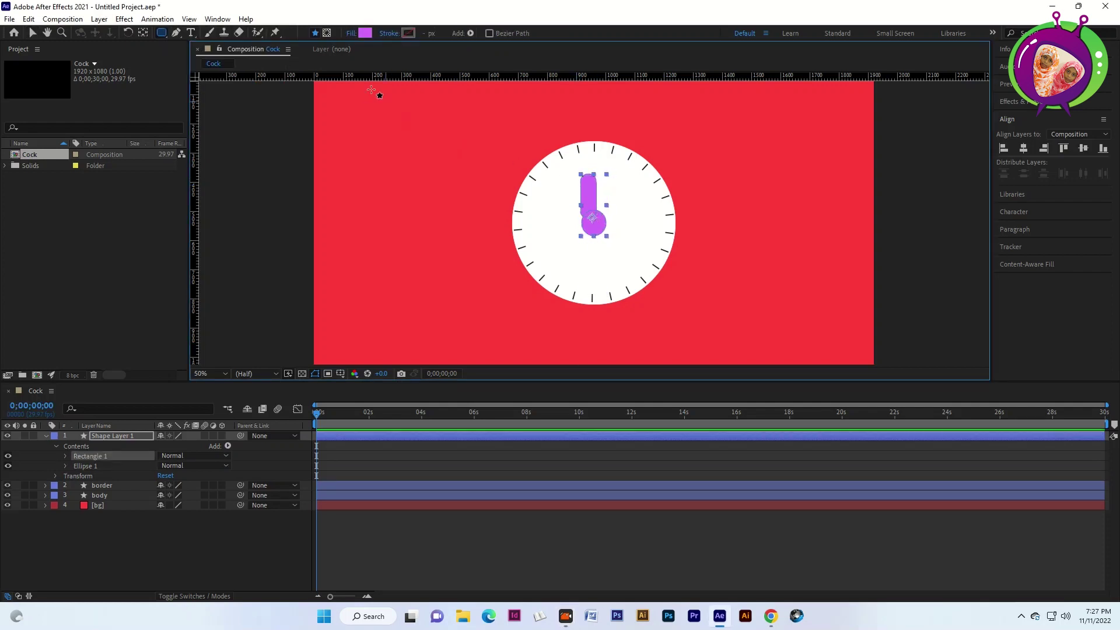
key(v)
drag(590, 189, 595, 183)
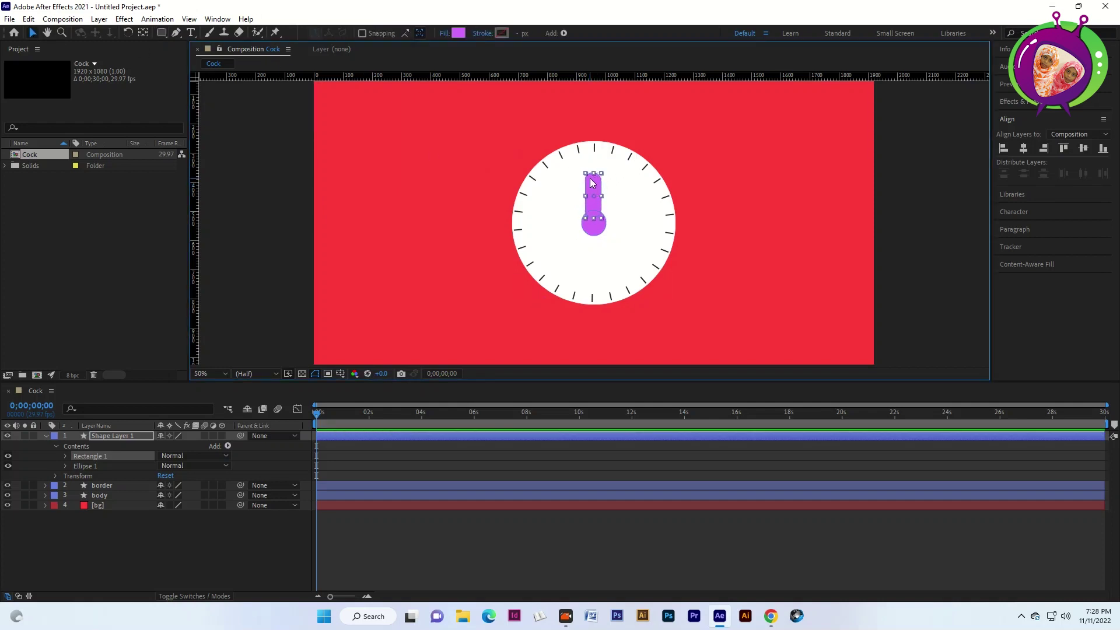
Step: Duplicate the hand below the centre, realign the upper hand, and begin recolouring it
key(ctrl+d)
drag(590, 184, 589, 235)
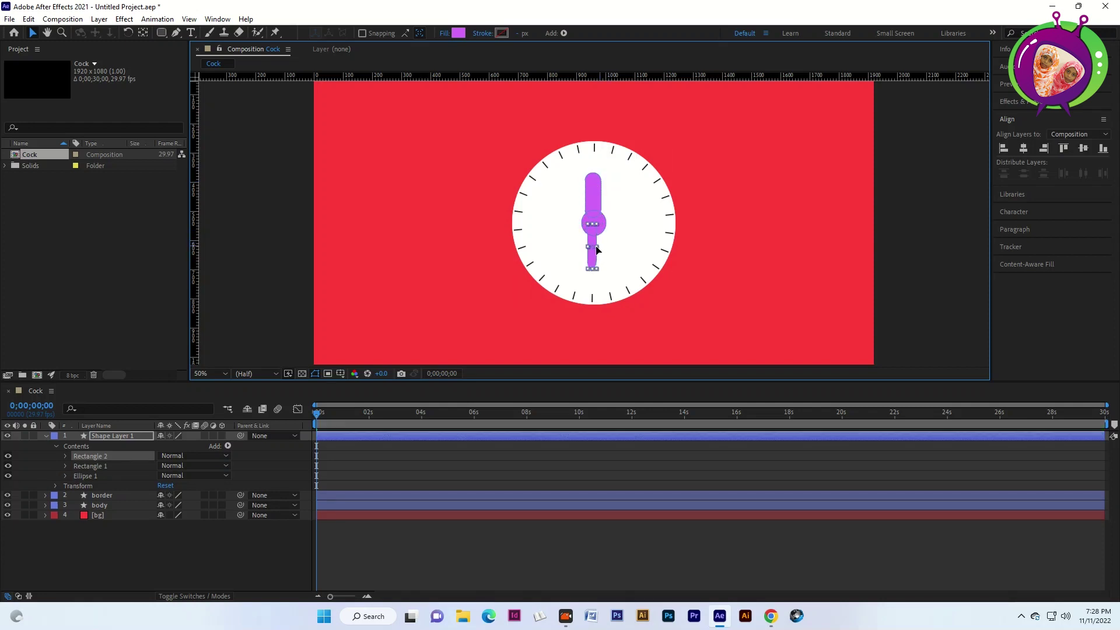
click(595, 199)
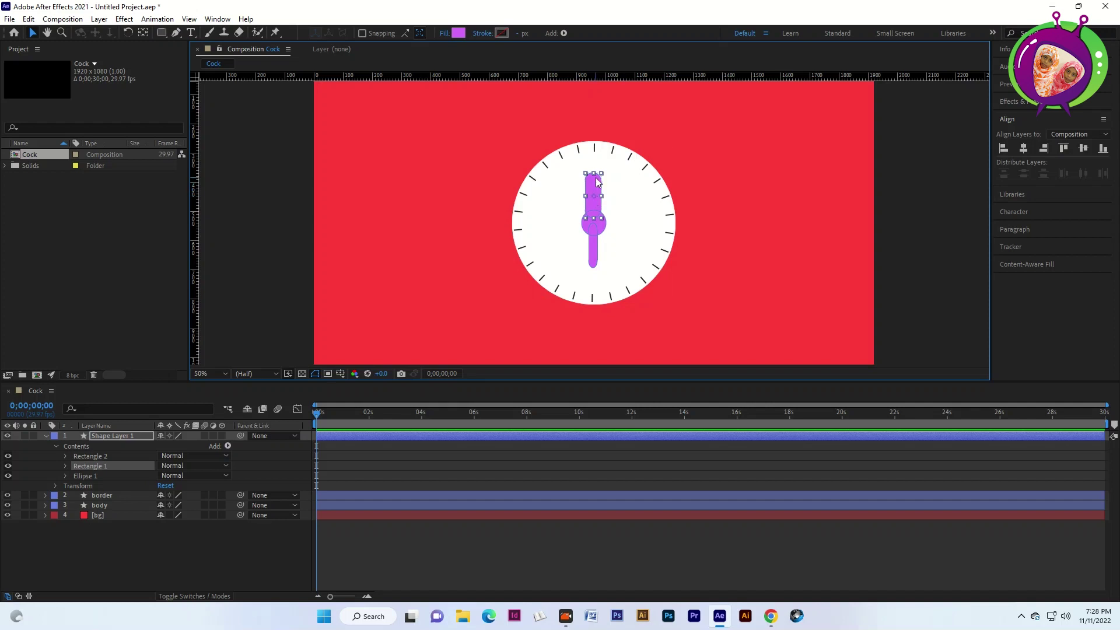
drag(587, 187, 588, 188)
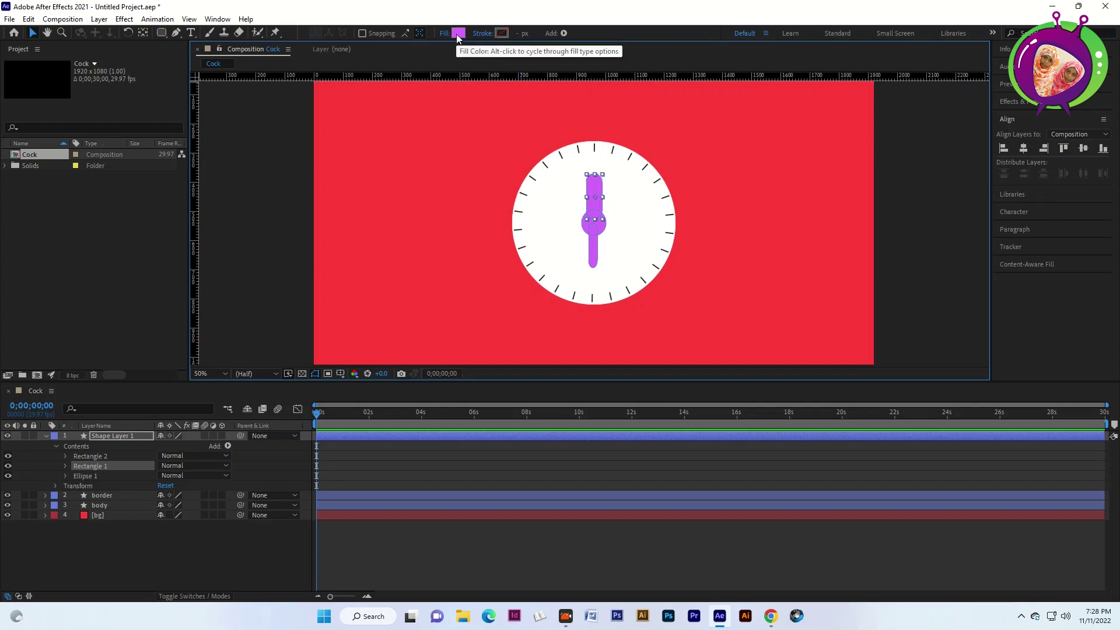
click(457, 34)
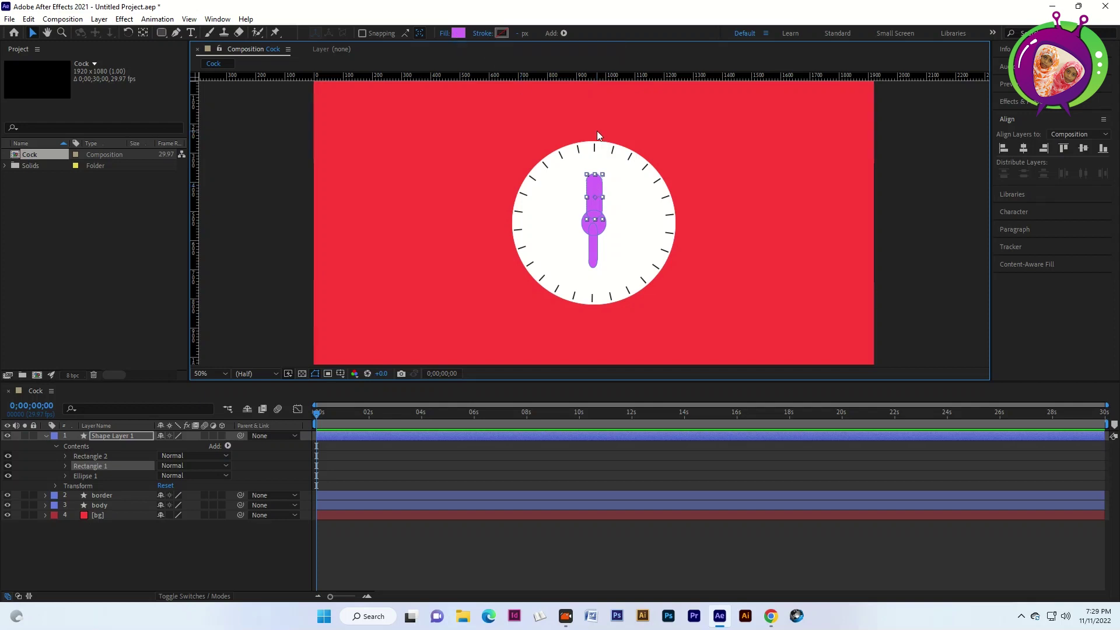
click(660, 403)
Step: Set the upper hand's fill to light orange FFD78A
drag(660, 402, 661, 481)
click(562, 344)
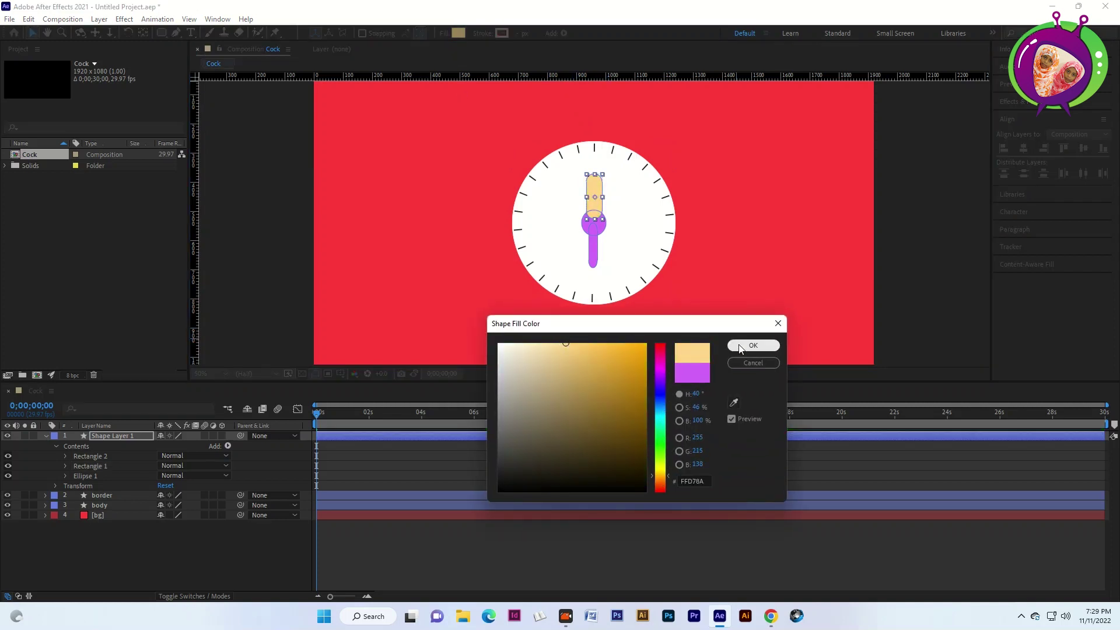
click(748, 345)
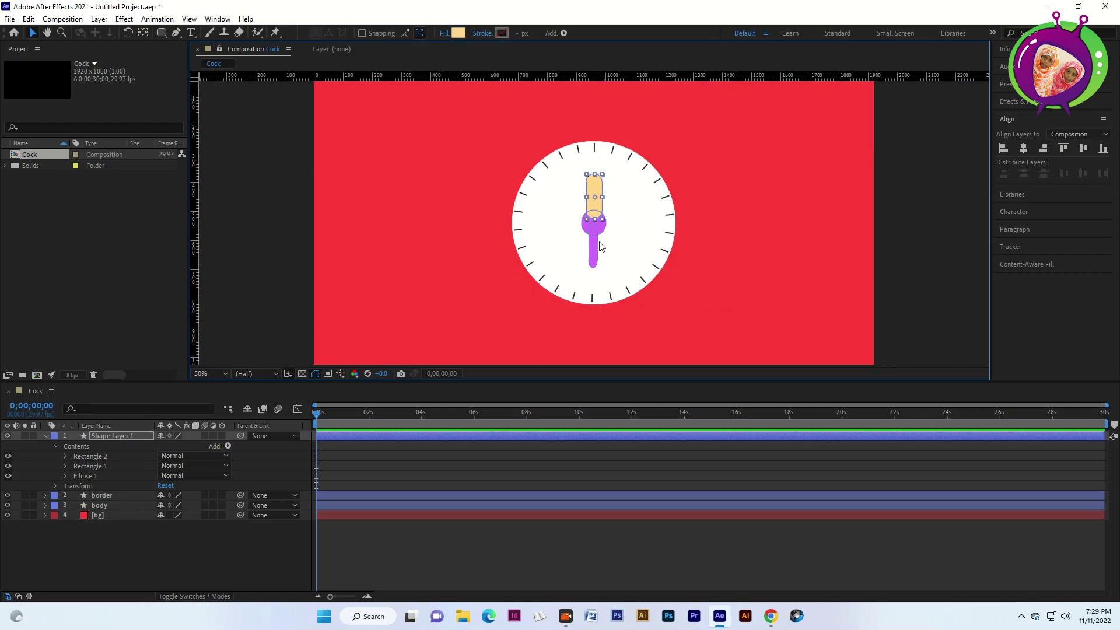
Step: Move the centre circle group above both hand rectangles in Contents
drag(107, 457, 107, 470)
key(ctrl+z)
click(84, 475)
drag(89, 478, 92, 462)
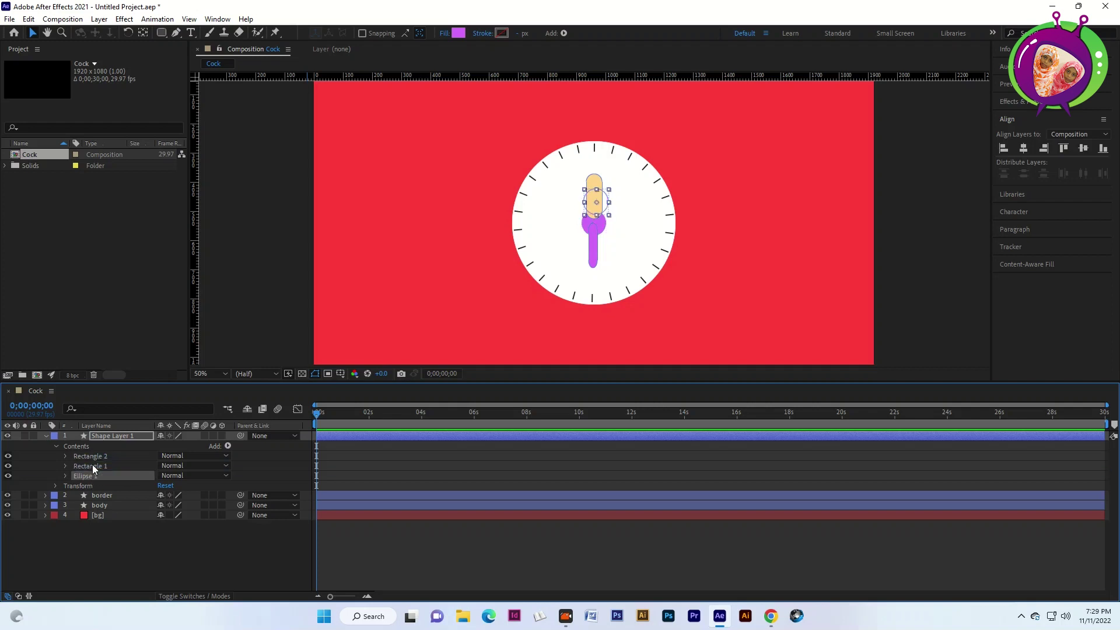
drag(92, 461, 89, 454)
click(85, 467)
Step: Fill the lower hand salmon and shift it down slightly
click(458, 32)
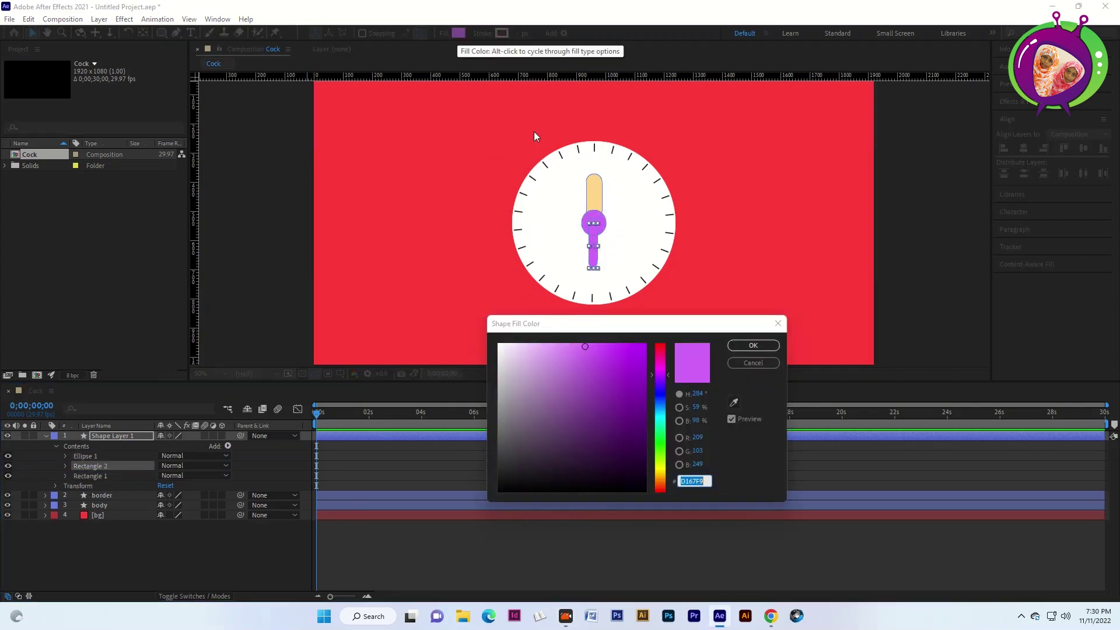
drag(660, 461, 660, 484)
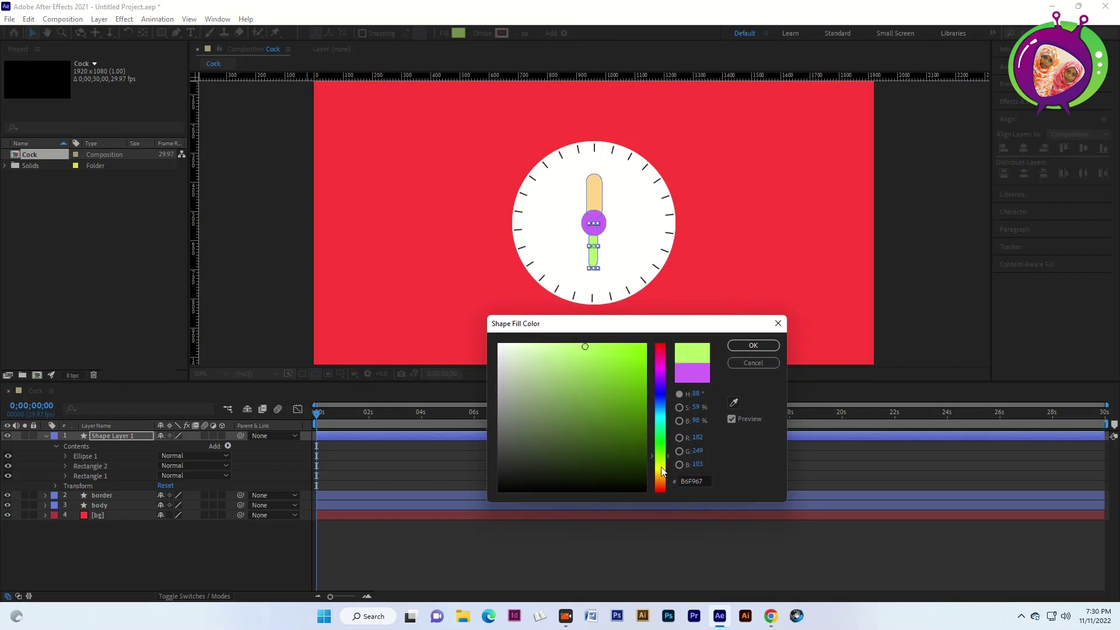
click(584, 344)
click(752, 345)
drag(587, 272, 592, 268)
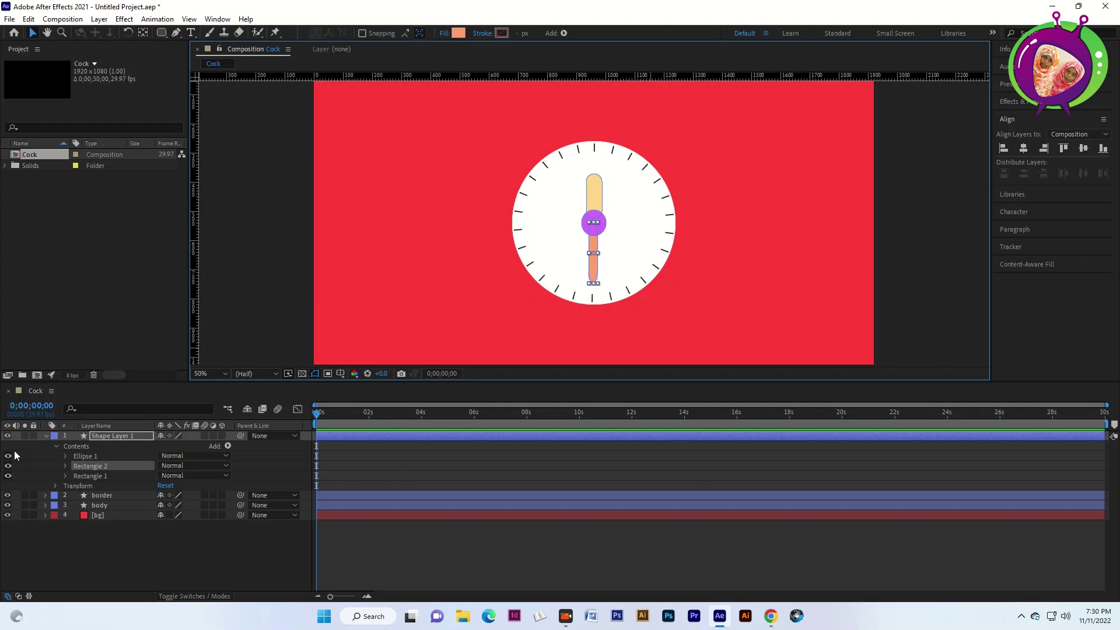
click(66, 466)
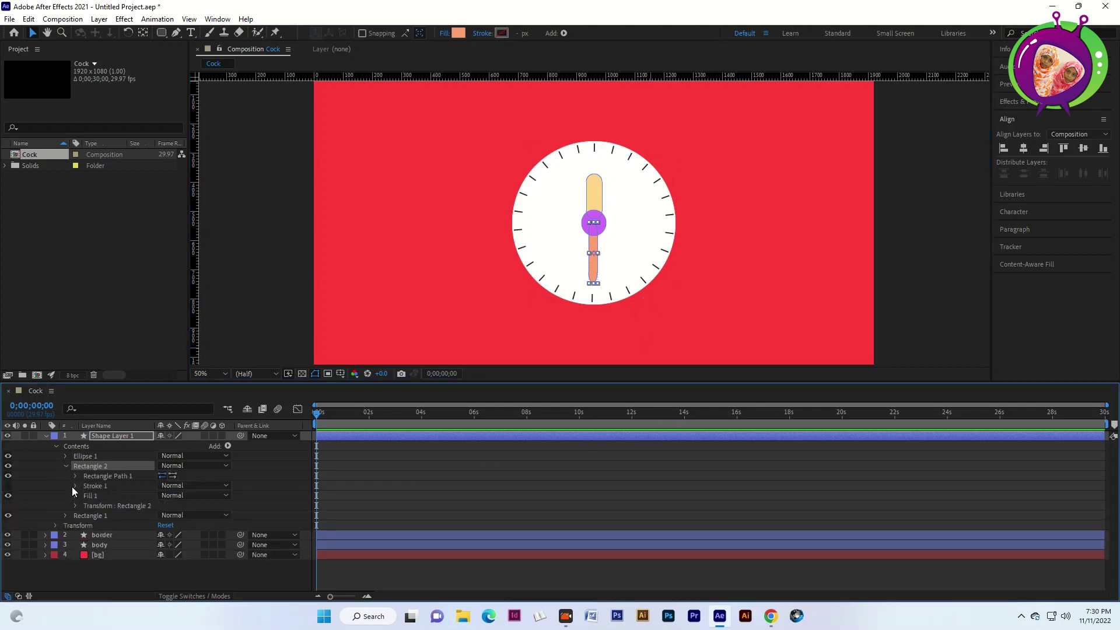
click(73, 493)
click(74, 491)
click(75, 506)
click(74, 505)
click(54, 525)
click(55, 523)
click(65, 515)
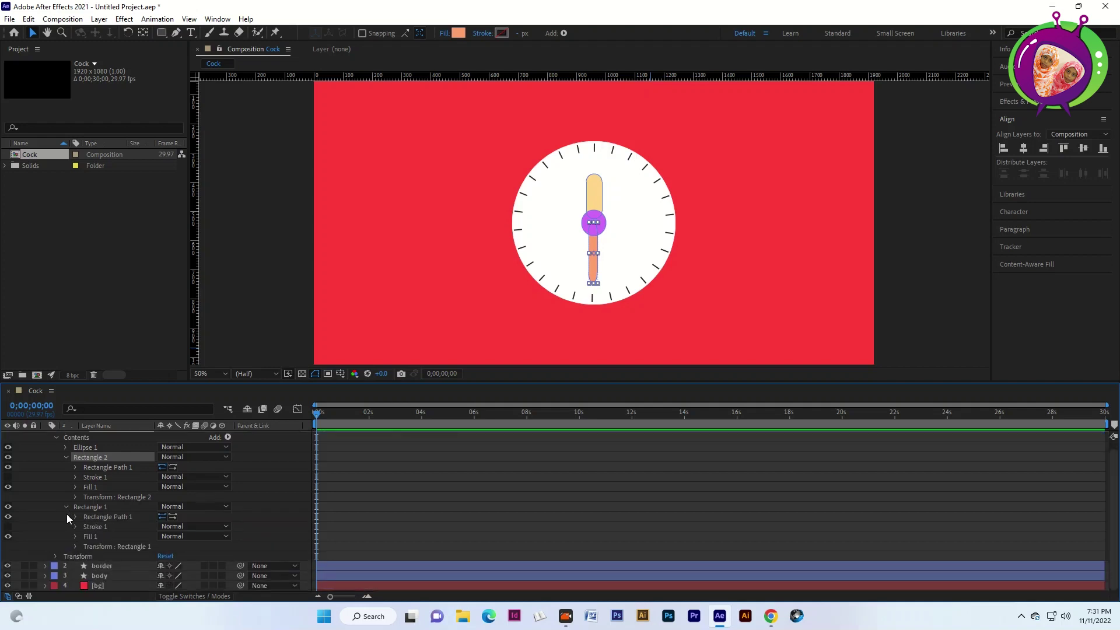
click(65, 516)
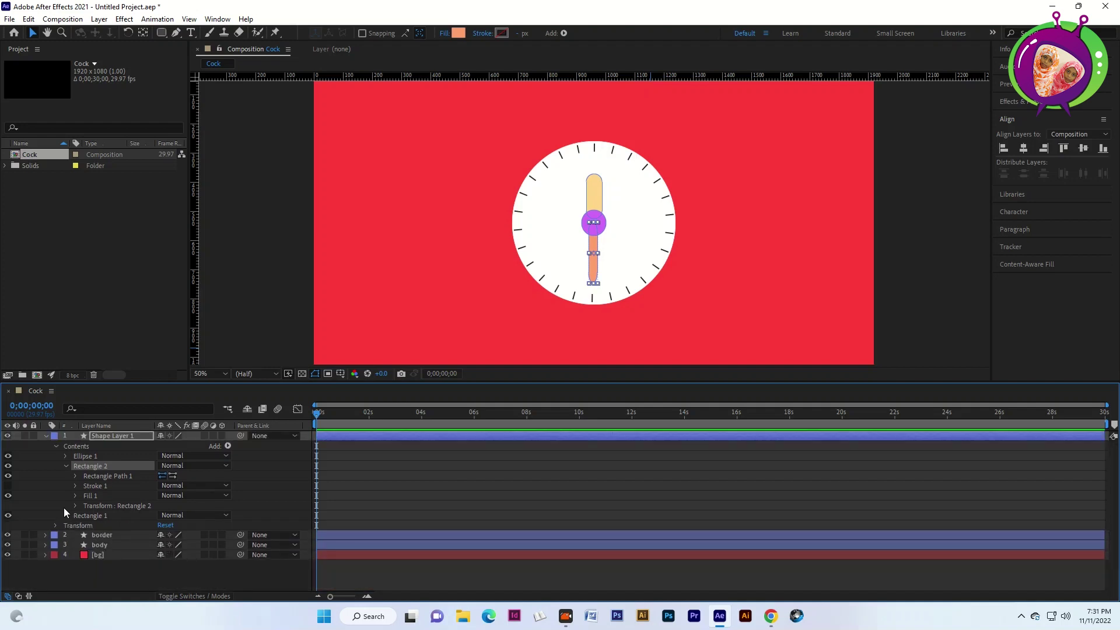
click(75, 477)
click(75, 476)
click(164, 33)
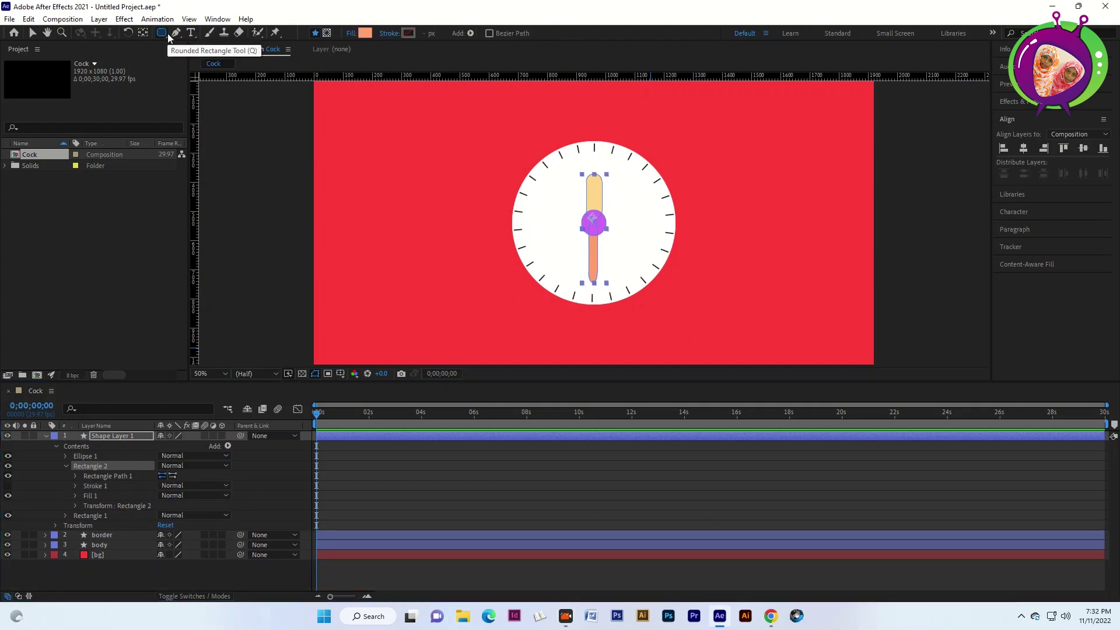
click(66, 466)
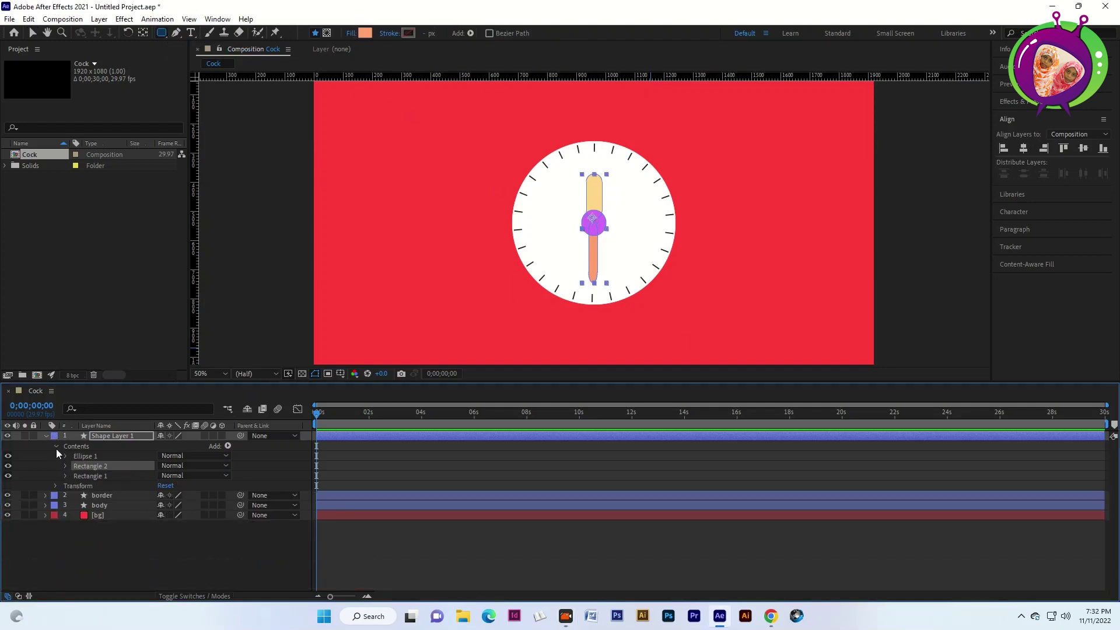
click(56, 447)
click(46, 435)
click(104, 446)
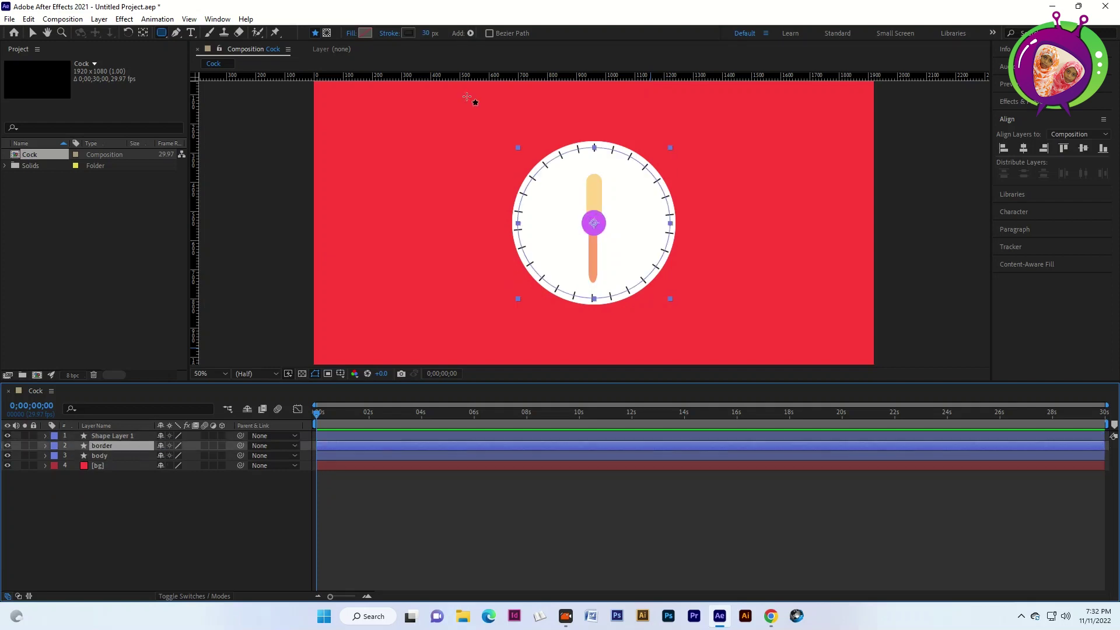
Step: Draw a dark rounded-rectangle marker at the 12 o'clock position on the border
key(period)
key(period)
key(period)
scroll(672, 187, up, 3)
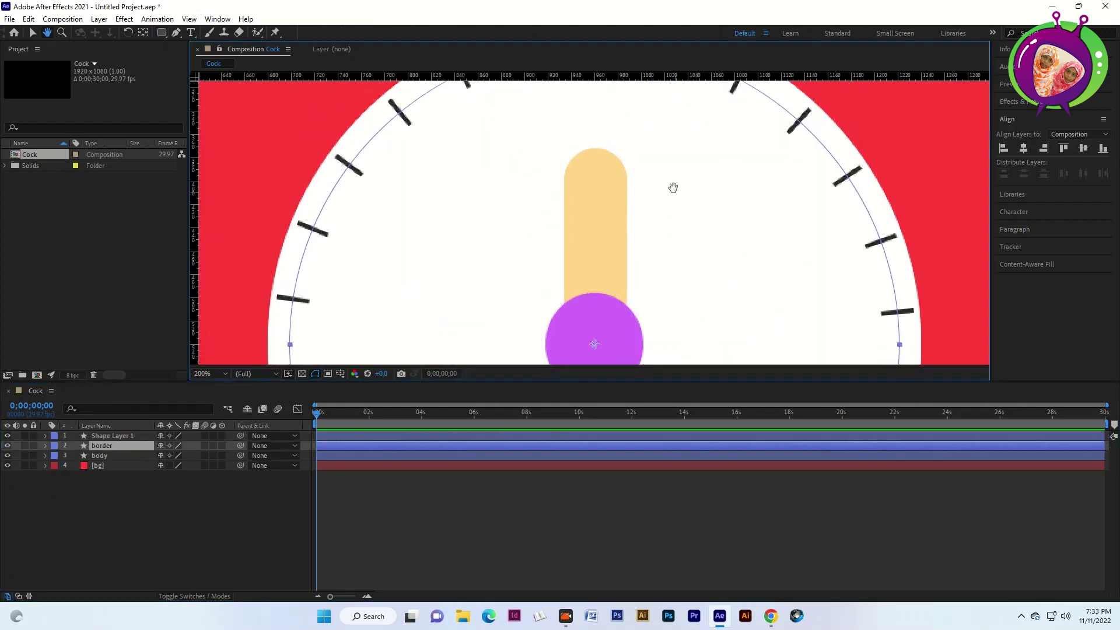
scroll(621, 228, up, 5)
drag(622, 227, 648, 300)
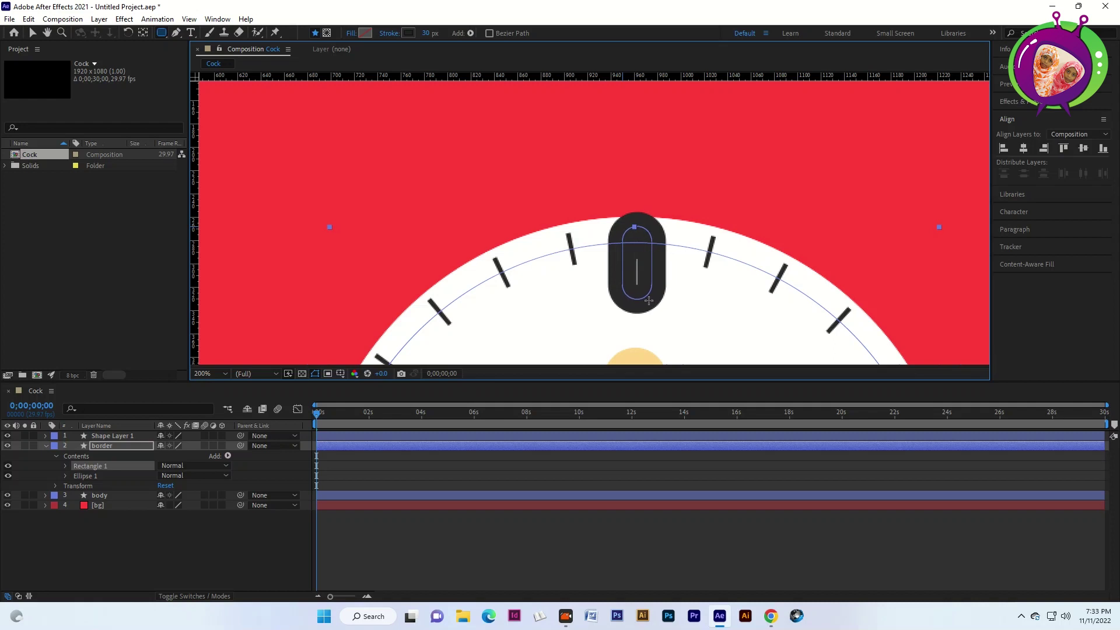
click(33, 32)
drag(635, 270, 638, 269)
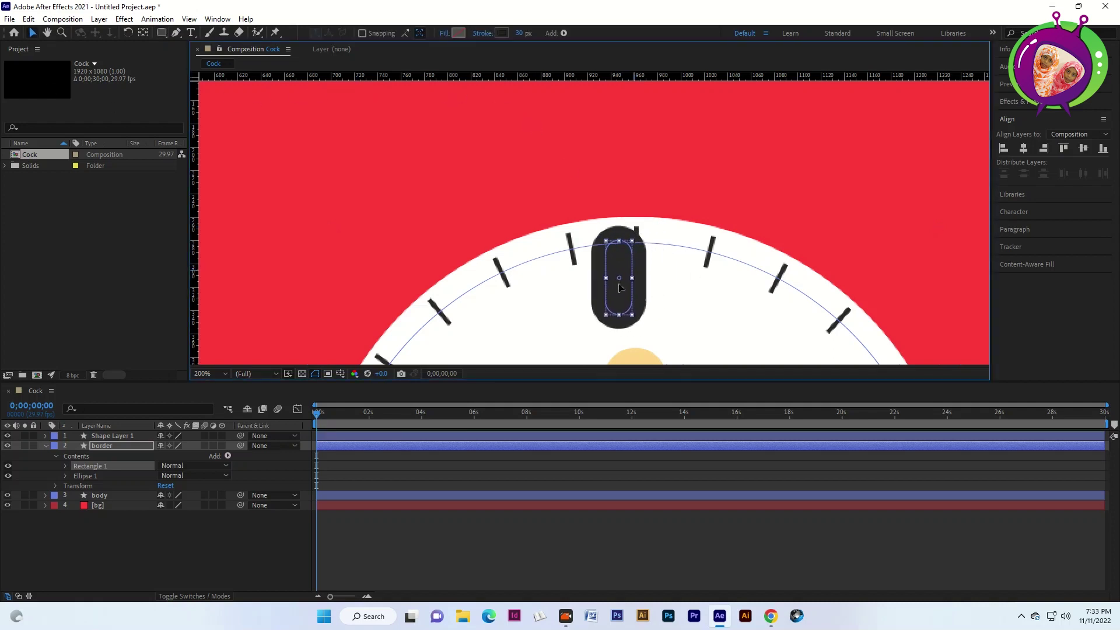
key(comma)
key(comma)
key(comma)
click(210, 374)
click(247, 420)
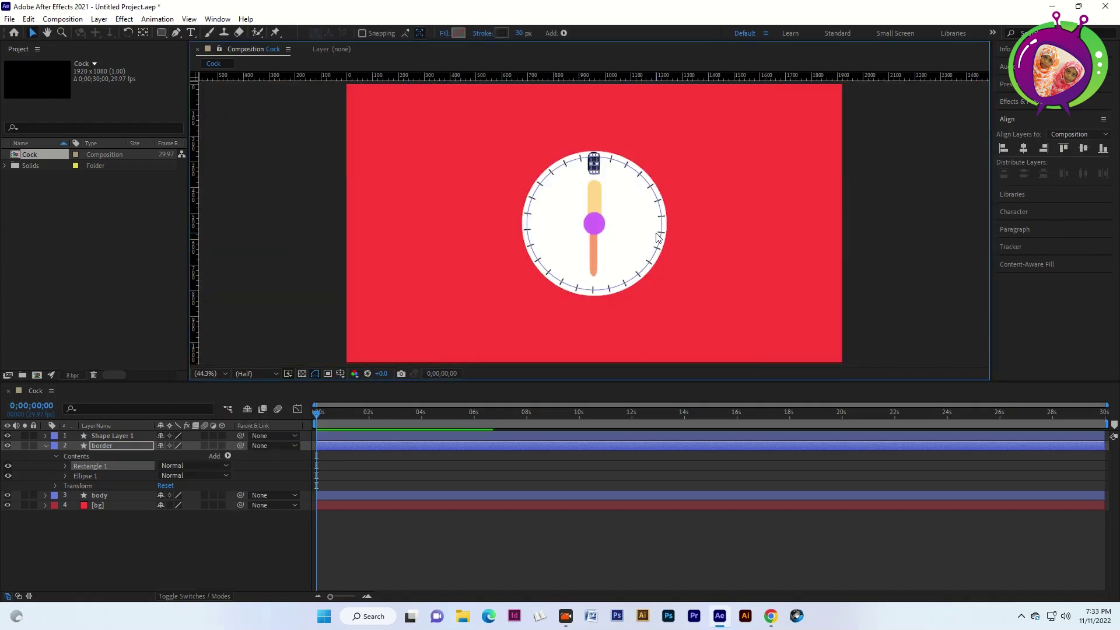
scroll(602, 171, up, 3)
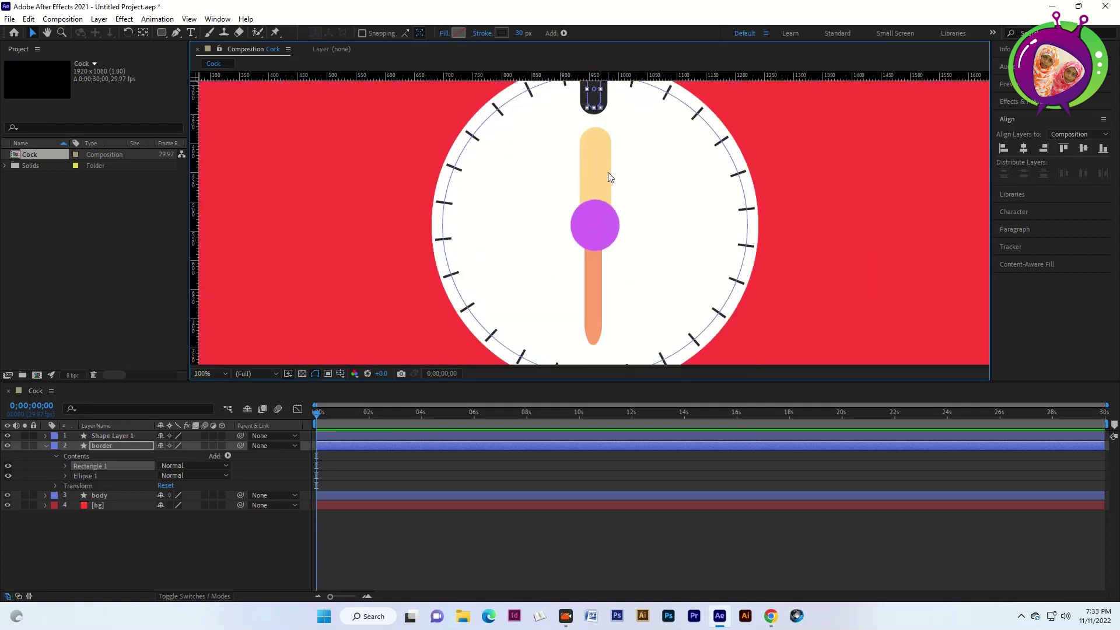
Step: Duplicate the marker to the 6 o'clock position and collapse the border layer
key(ctrl+d)
drag(594, 118, 574, 317)
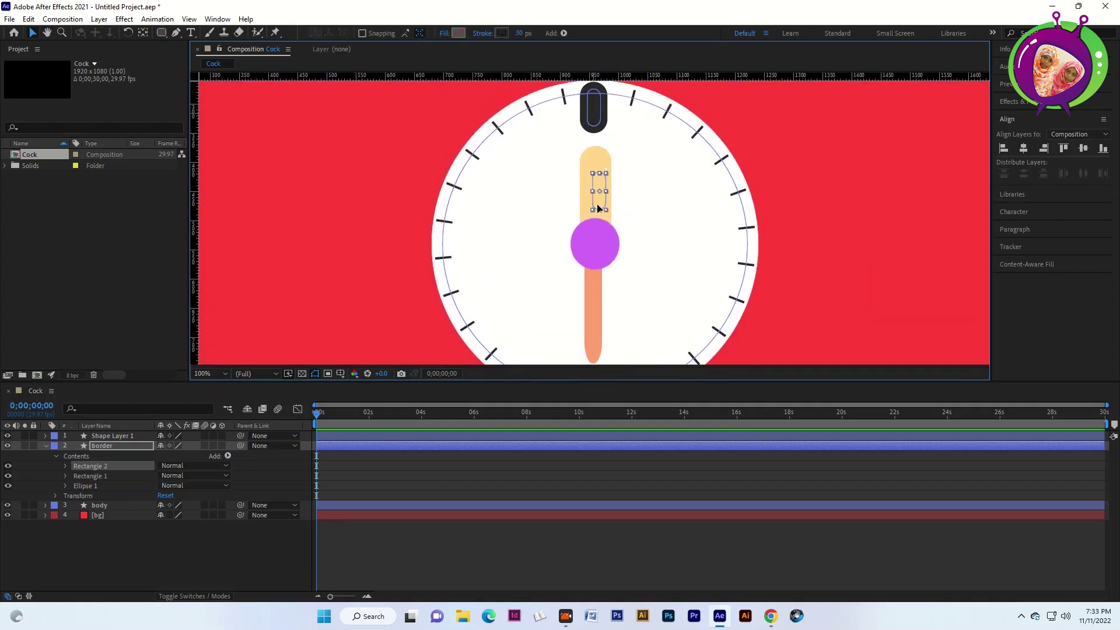
scroll(574, 316, down, 2)
scroll(583, 271, up, 1)
drag(583, 270, 593, 309)
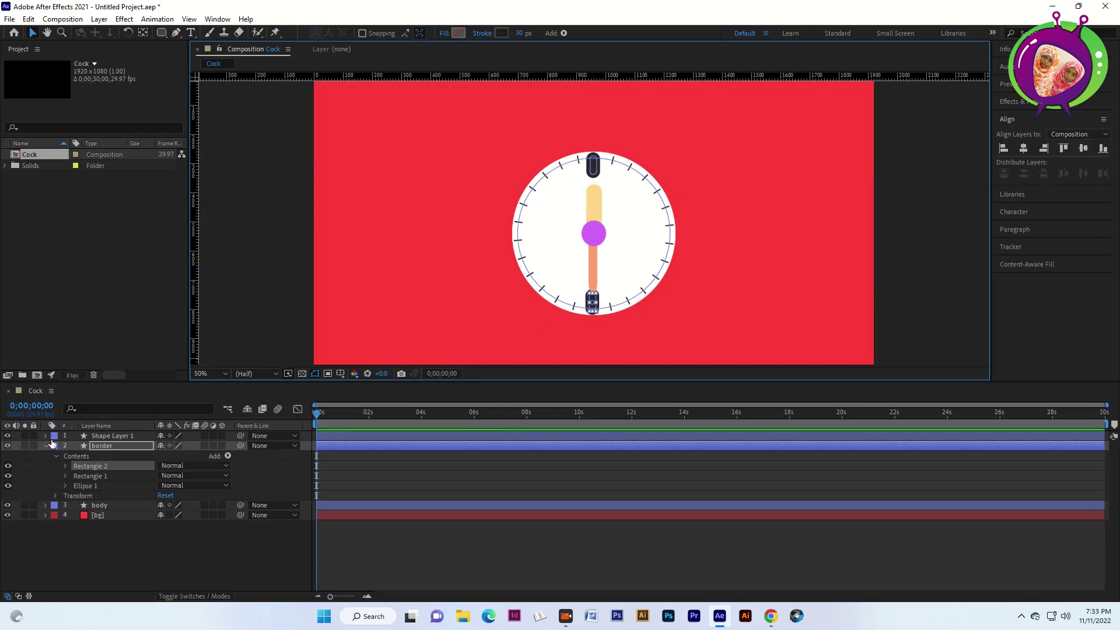
key(Delete)
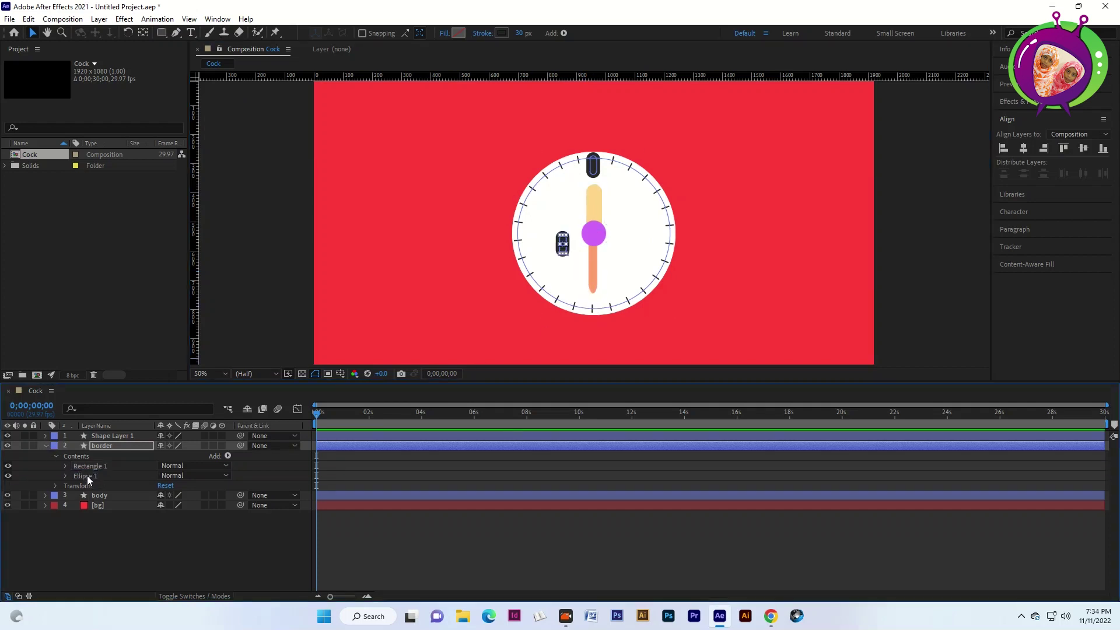
key(ctrl+z)
click(593, 274)
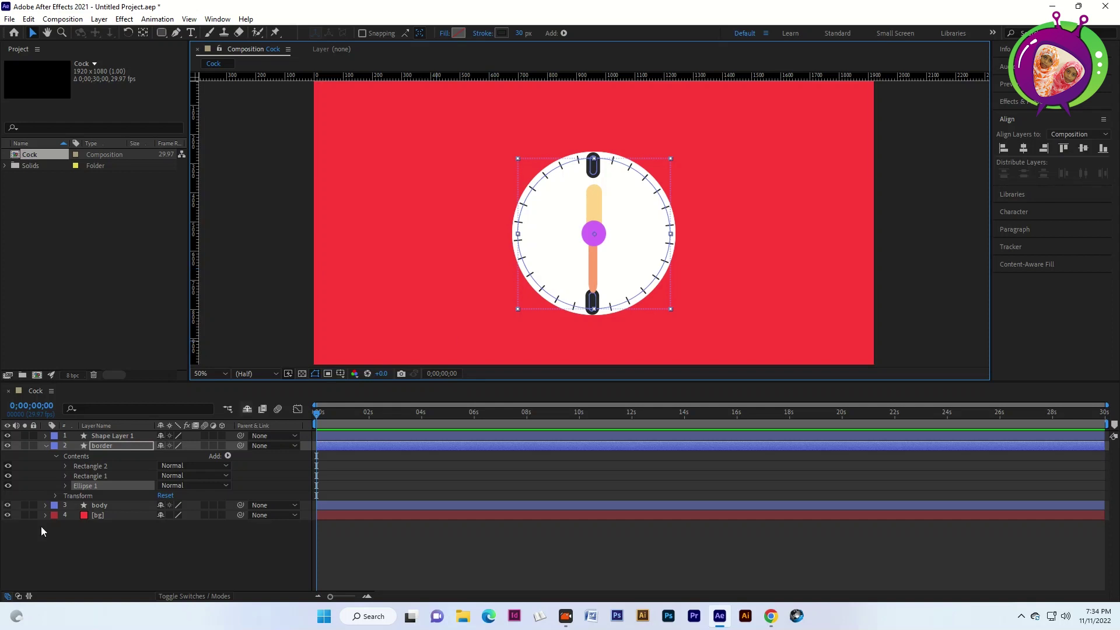
click(45, 446)
click(94, 456)
click(106, 436)
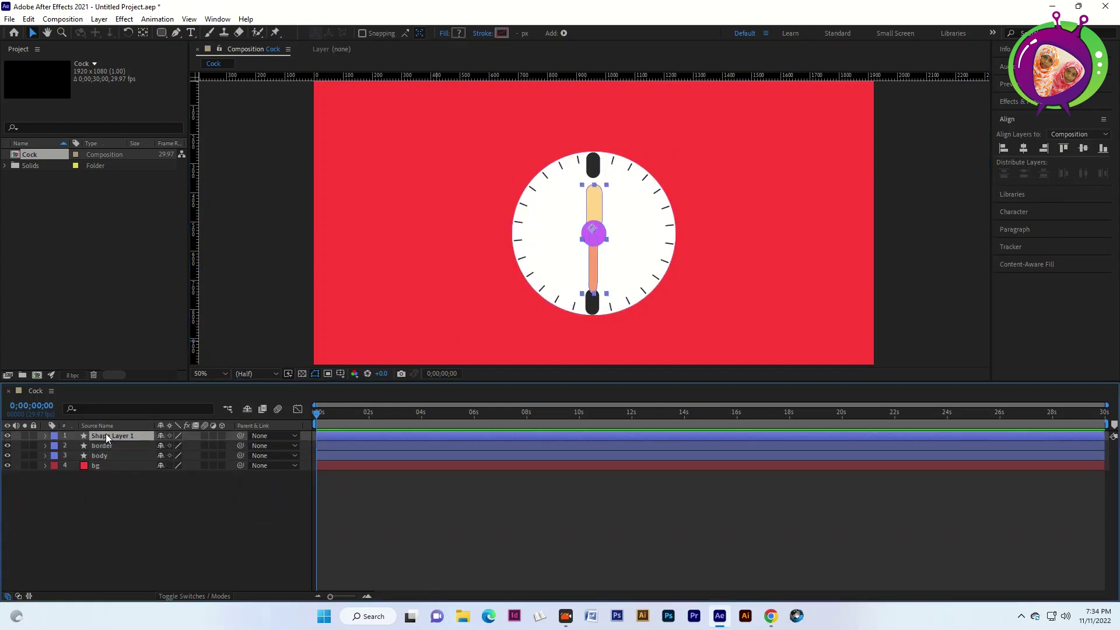
Step: Keep the hands layer on top and shorten the salmon lower hand to clear the 6 o'clock marker
drag(125, 436, 123, 463)
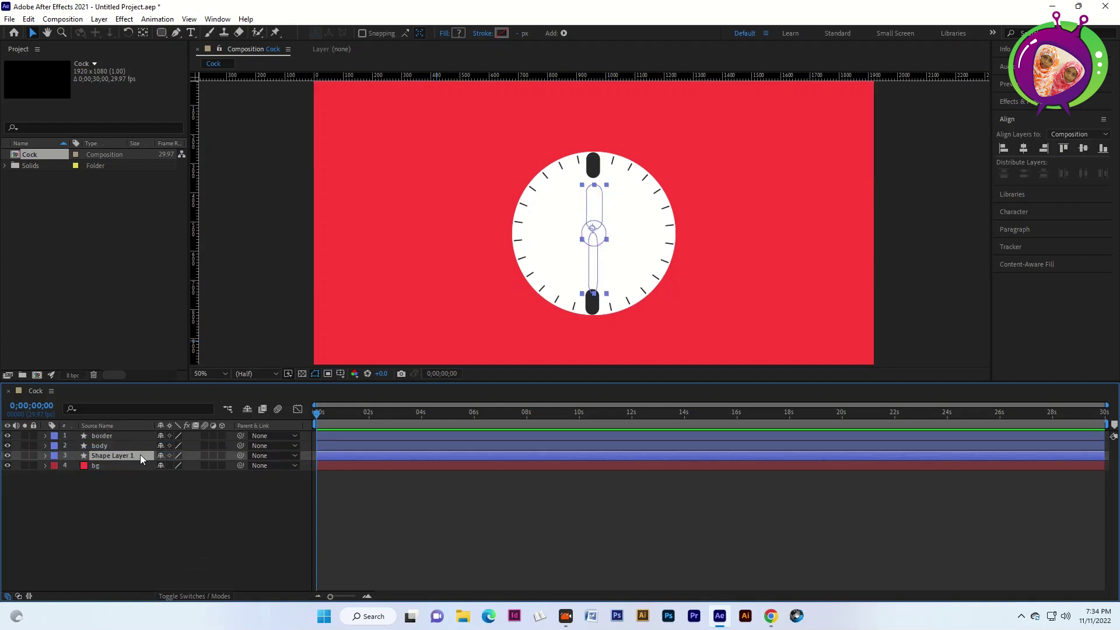
click(106, 521)
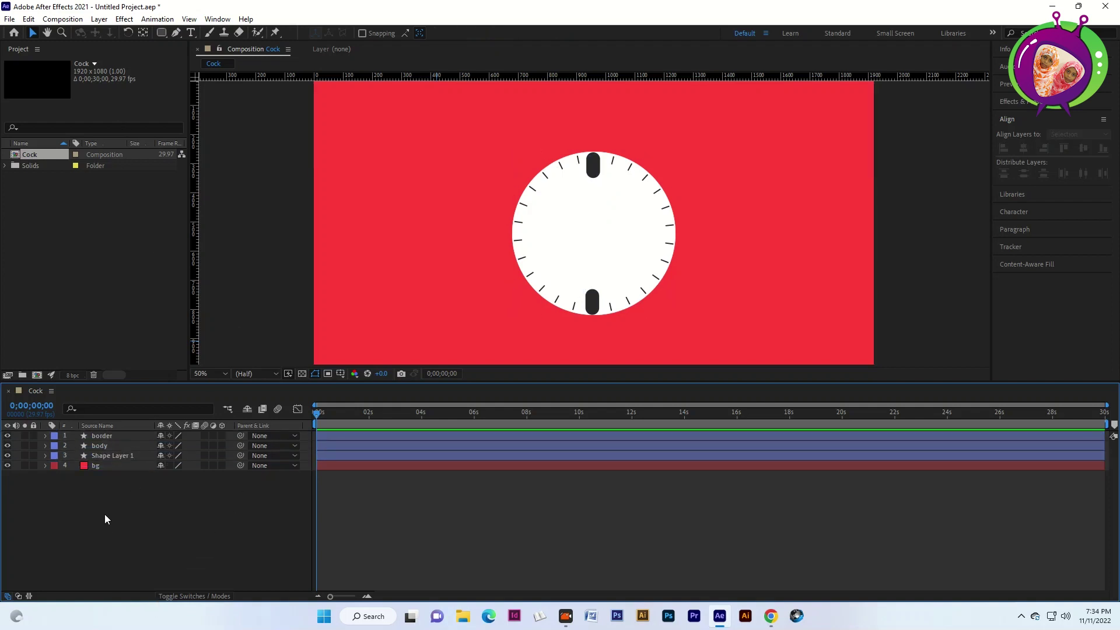
drag(113, 455, 114, 436)
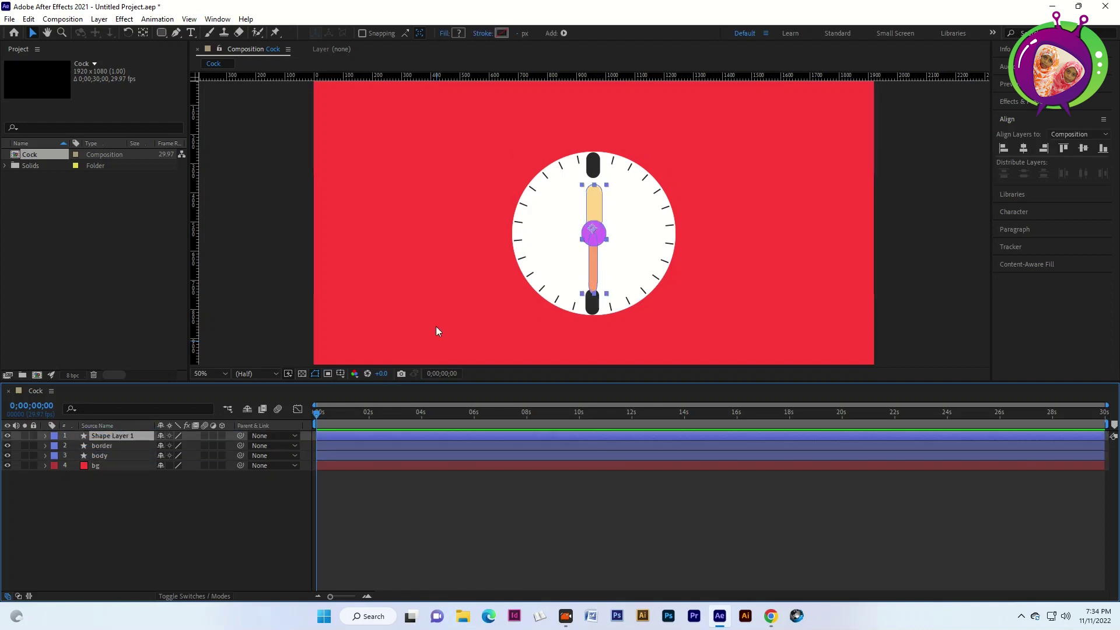
double_click(594, 273)
drag(594, 272, 595, 273)
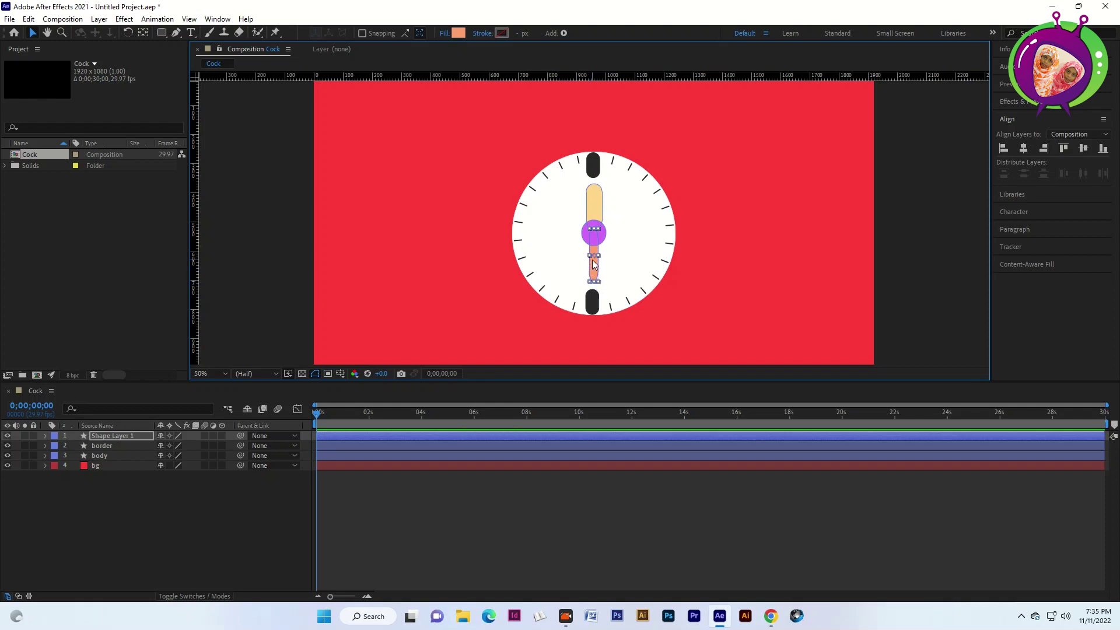
click(207, 553)
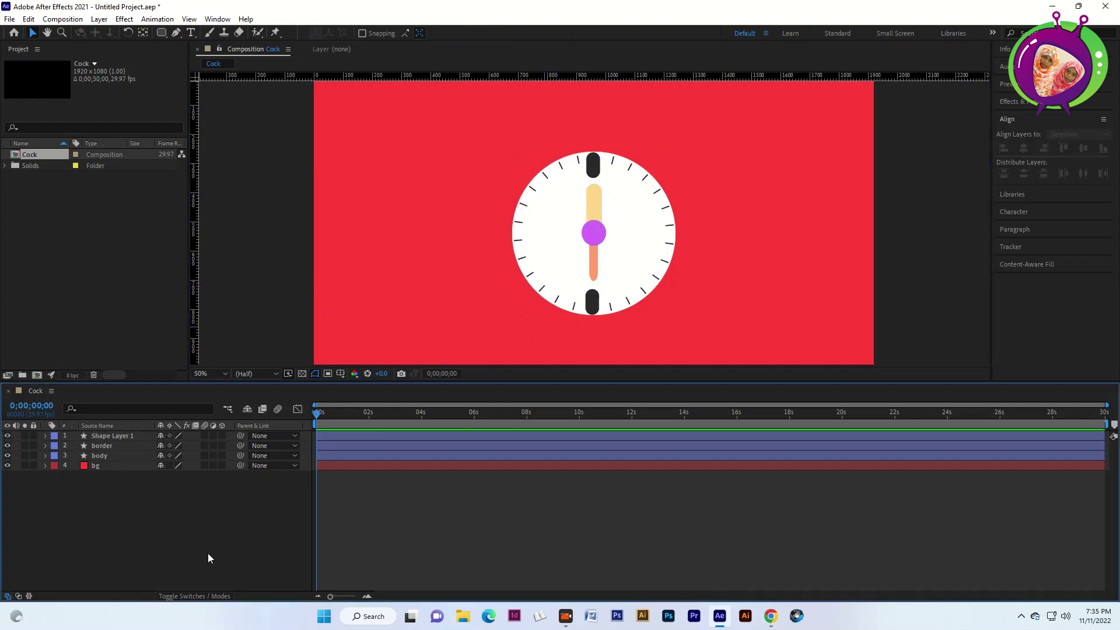
Step: On the border layer at 100% zoom, copy the bottom notch to the clock's 3 o'clock and left edges
click(586, 298)
key(/)
mouse_move(647, 245)
mouse_down()
mouse_move(665, 225)
mouse_move(672, 173)
mouse_up()
key(v)
click(607, 306)
mouse_move(603, 301)
mouse_down()
mouse_move(688, 152)
mouse_move(762, 161)
mouse_up()
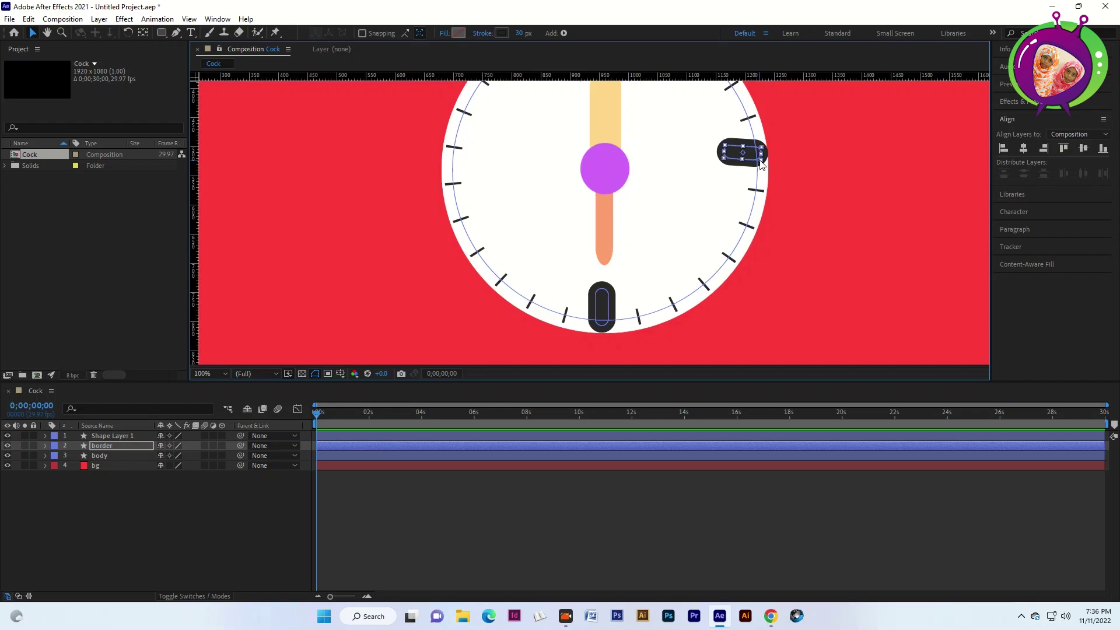
key(ctrl+d)
drag(729, 156, 481, 154)
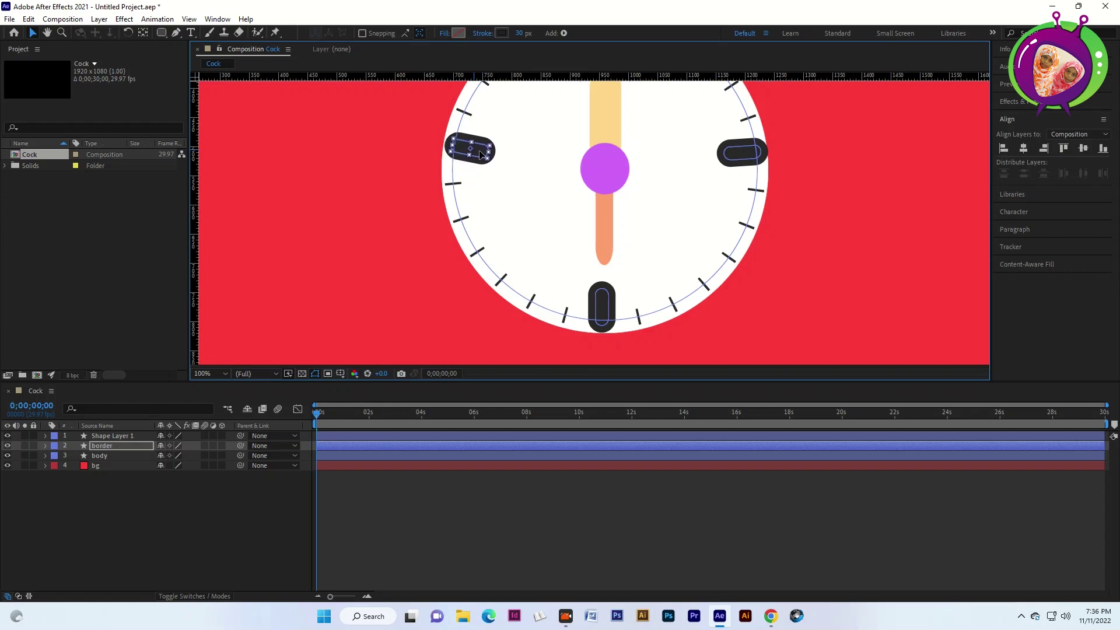
click(445, 33)
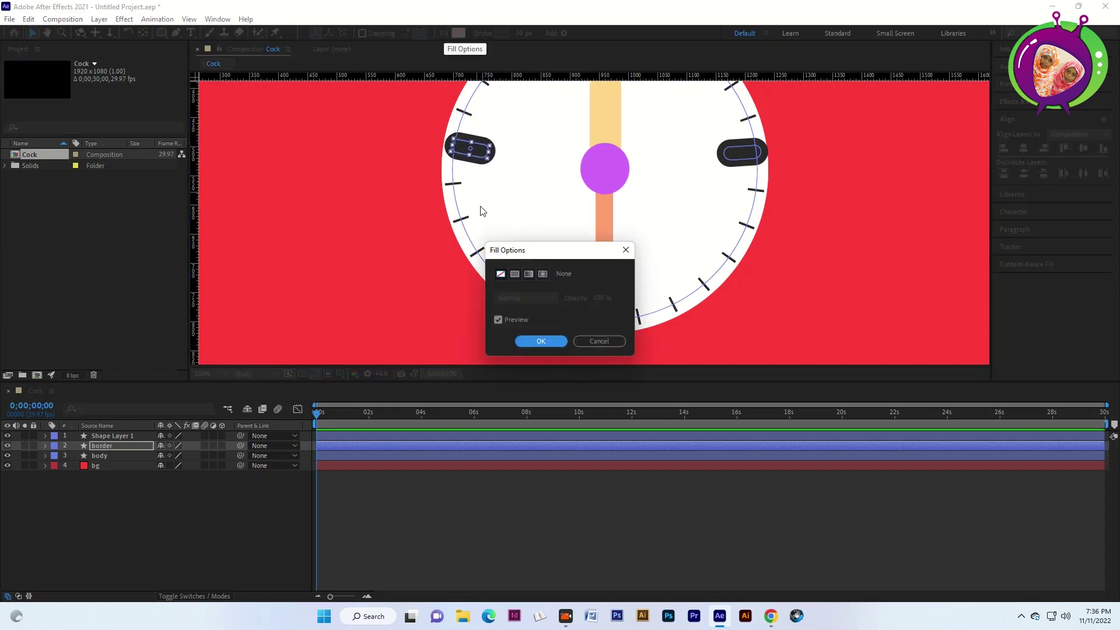
Step: Give the left notch a solid dark fill colour
click(513, 272)
key(Return)
click(503, 34)
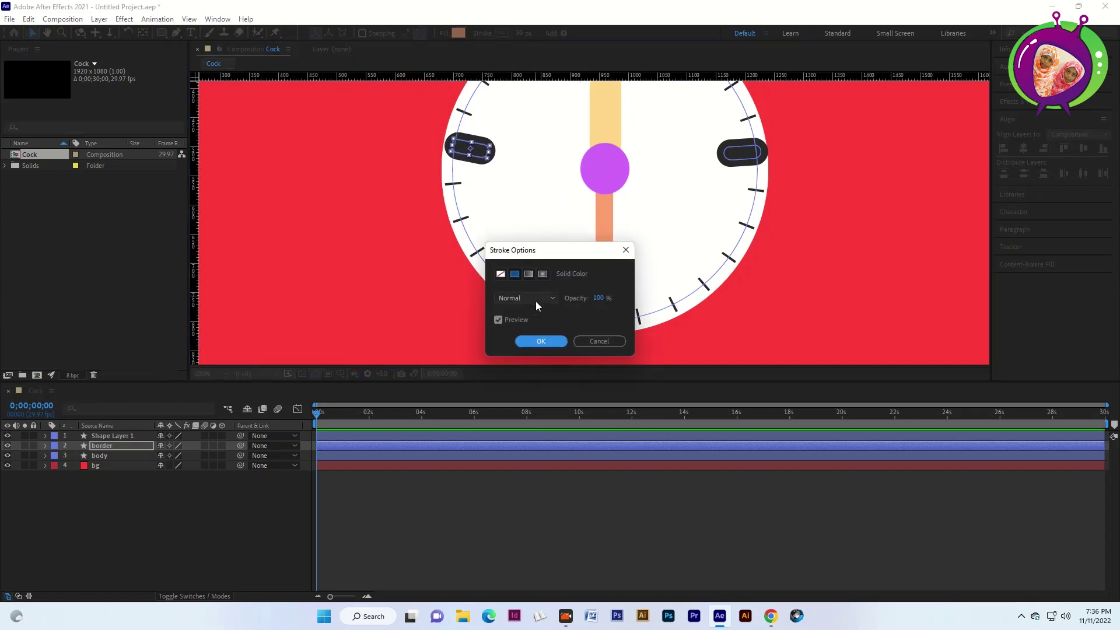
click(535, 301)
click(531, 338)
click(459, 33)
click(572, 448)
key(Return)
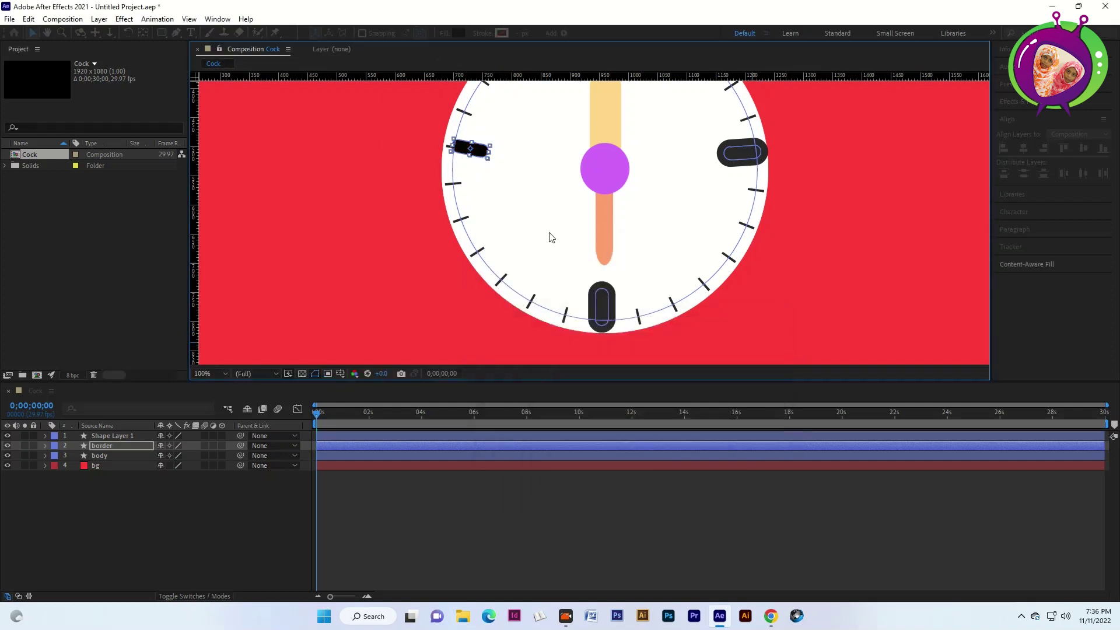
Step: Set the right-hand notch's stroke to None
click(744, 153)
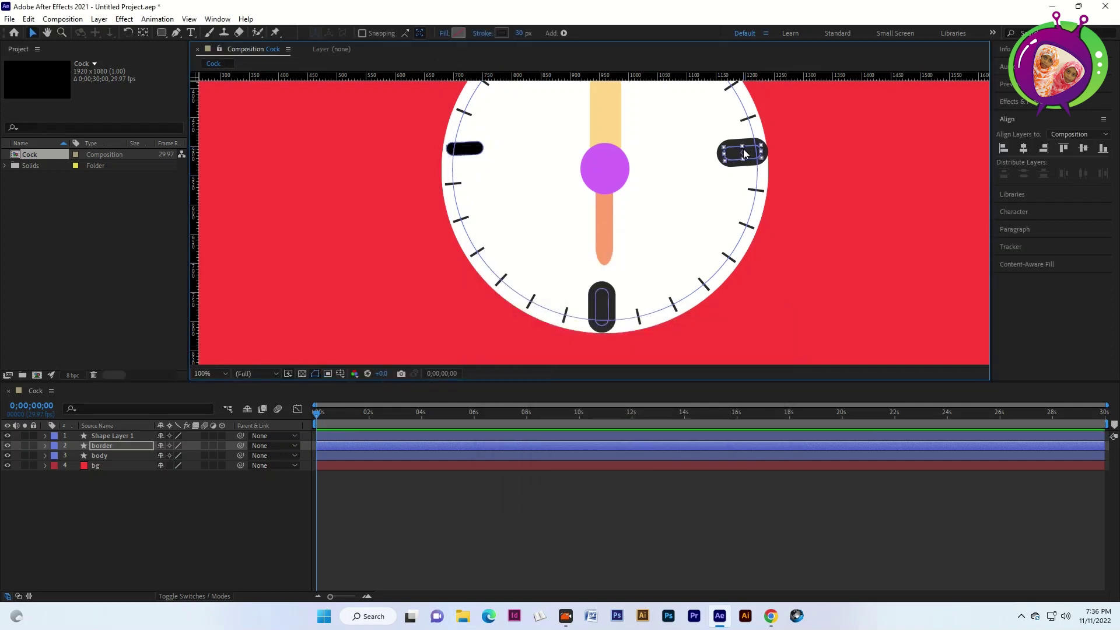
click(443, 34)
click(532, 341)
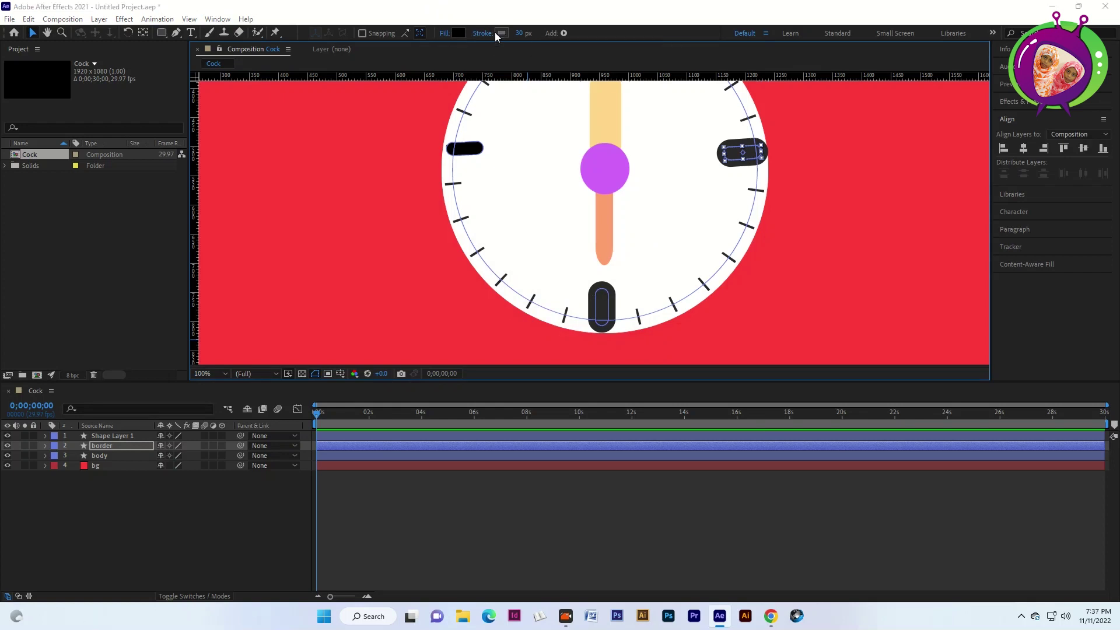
click(499, 34)
key(Return)
click(482, 33)
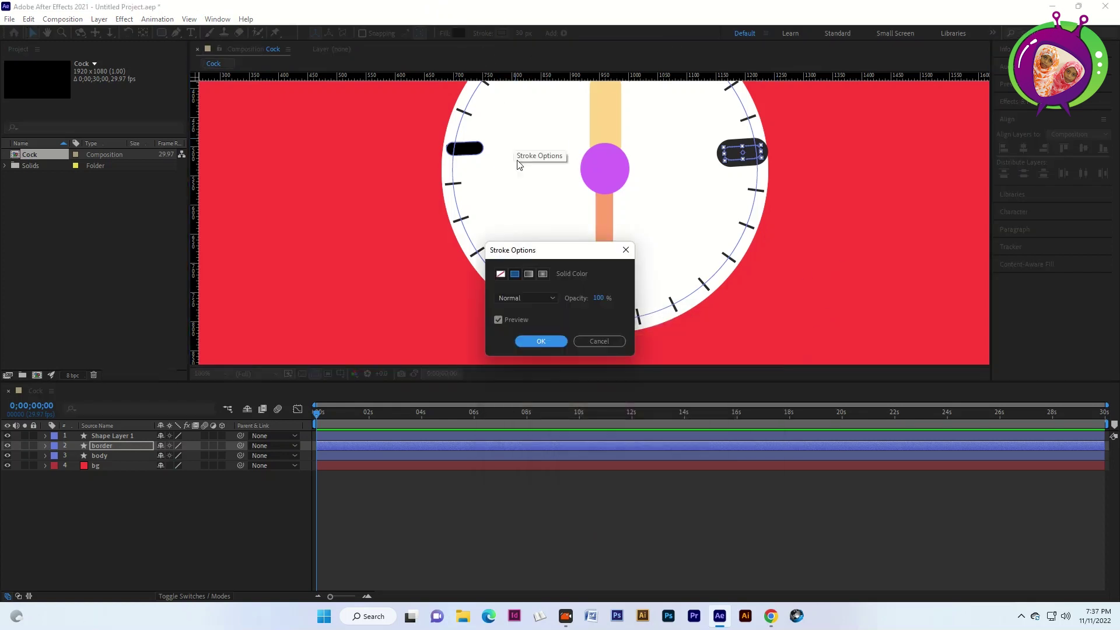
click(502, 271)
click(534, 341)
Step: Set the bottom notch's stroke to None
click(602, 306)
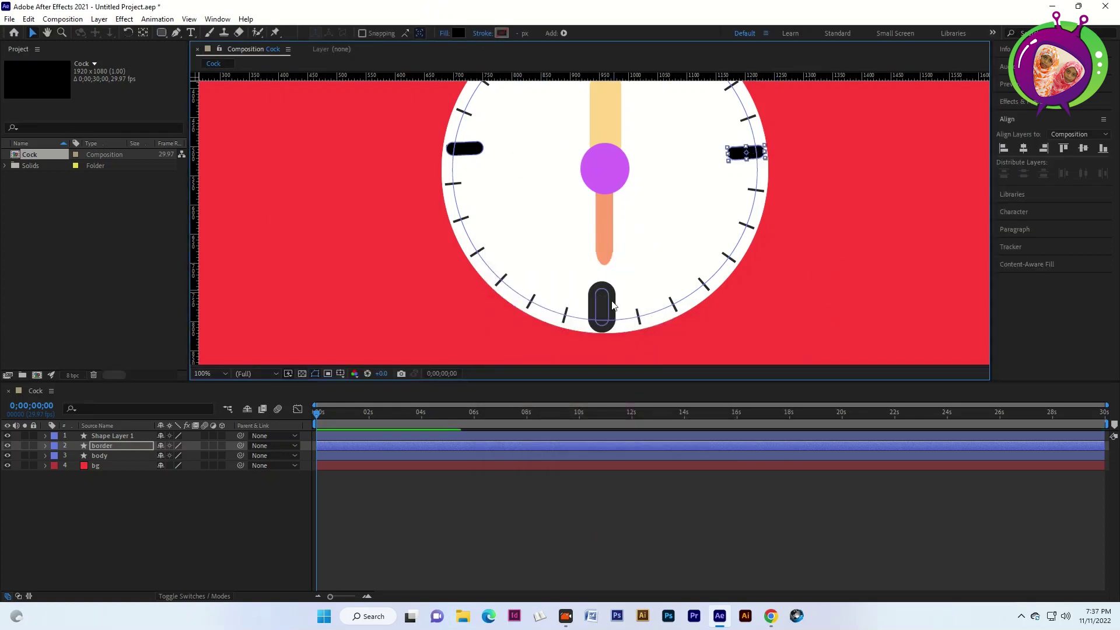
click(444, 33)
click(540, 341)
click(481, 33)
click(500, 273)
click(520, 342)
Step: Zoom in on the top notch and leave the shape's fill set to None
key(period)
key(period)
mouse_move(762, 305)
mouse_down()
mouse_move(739, 384)
mouse_move(710, 189)
mouse_move(721, 137)
mouse_up()
key(v)
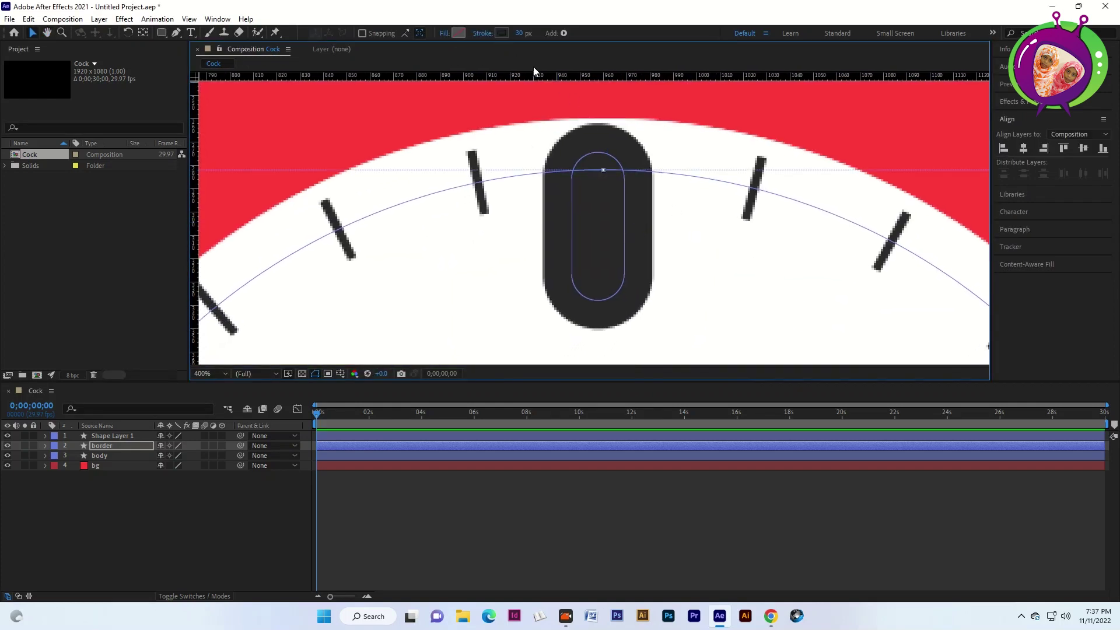
click(445, 34)
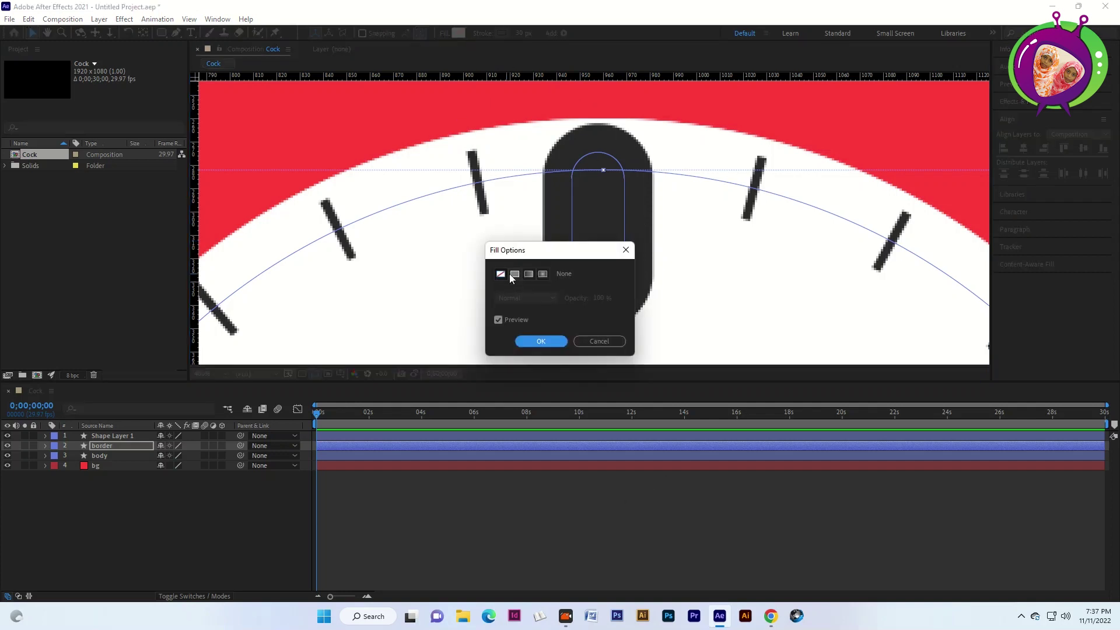
click(514, 273)
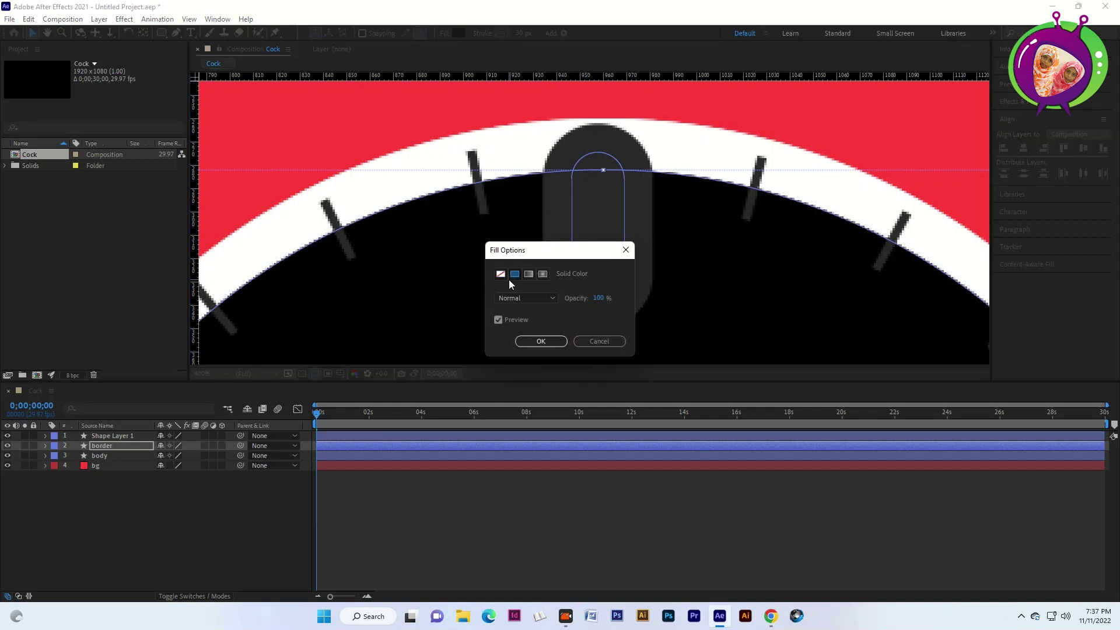
click(500, 273)
click(540, 341)
Step: Select Rectangle 1 in the border layer's contents and remove the top notch's stroke
click(45, 445)
click(85, 496)
click(443, 33)
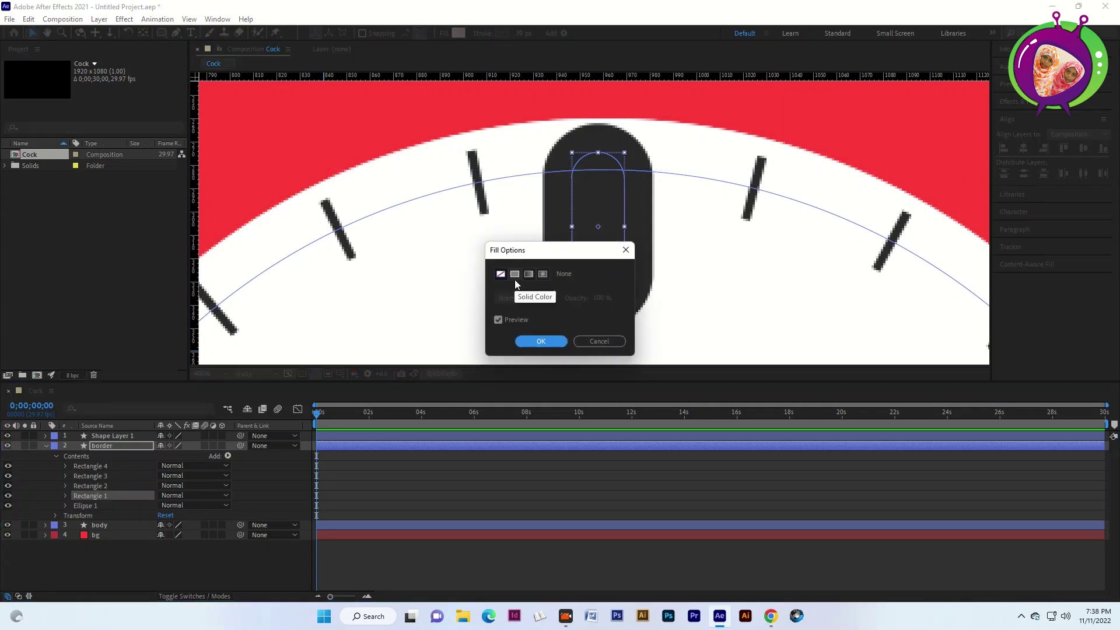
key(Escape)
click(483, 34)
key(Return)
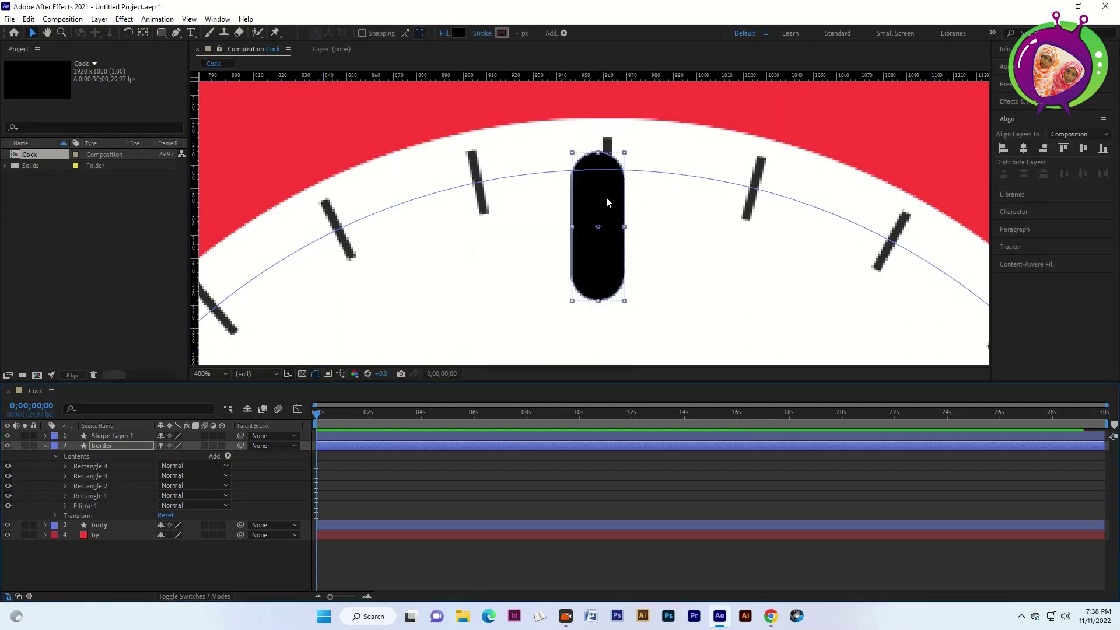
scroll(683, 268, down, 6)
scroll(684, 339, down, 2)
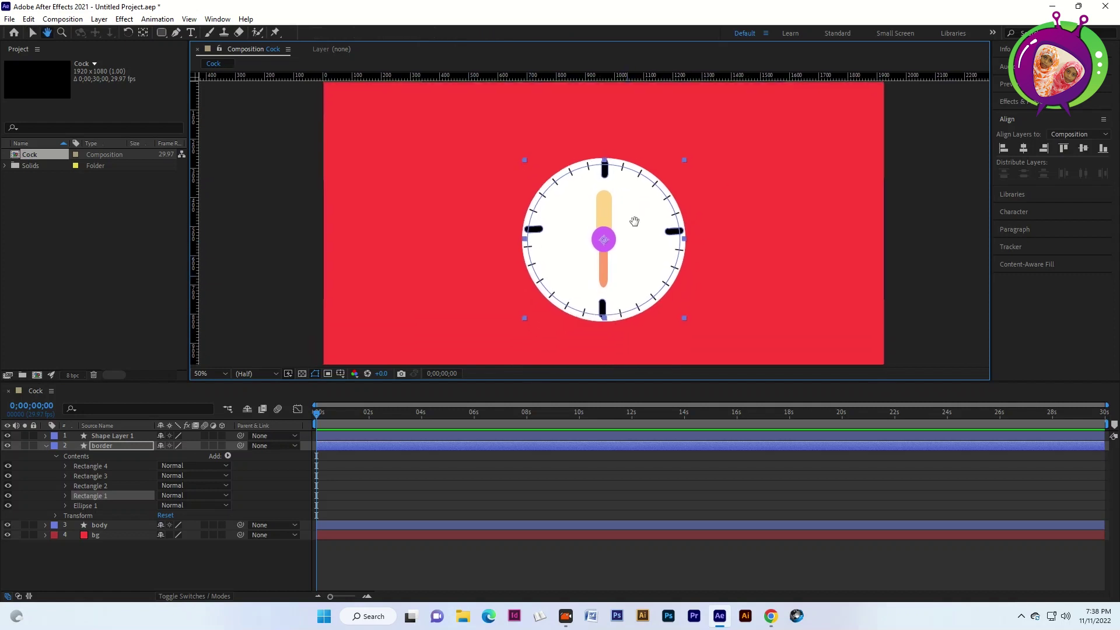
click(903, 344)
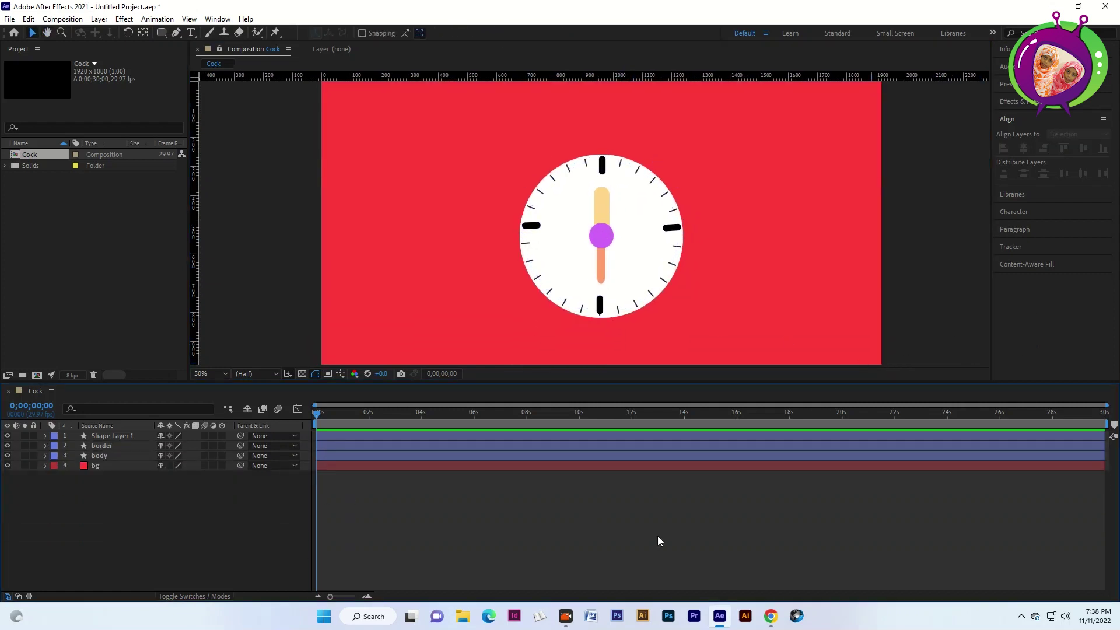
Step: Move the hand's anchor point to the purple centre, rotate the orange hand to -22° and lengthen it slightly
click(143, 34)
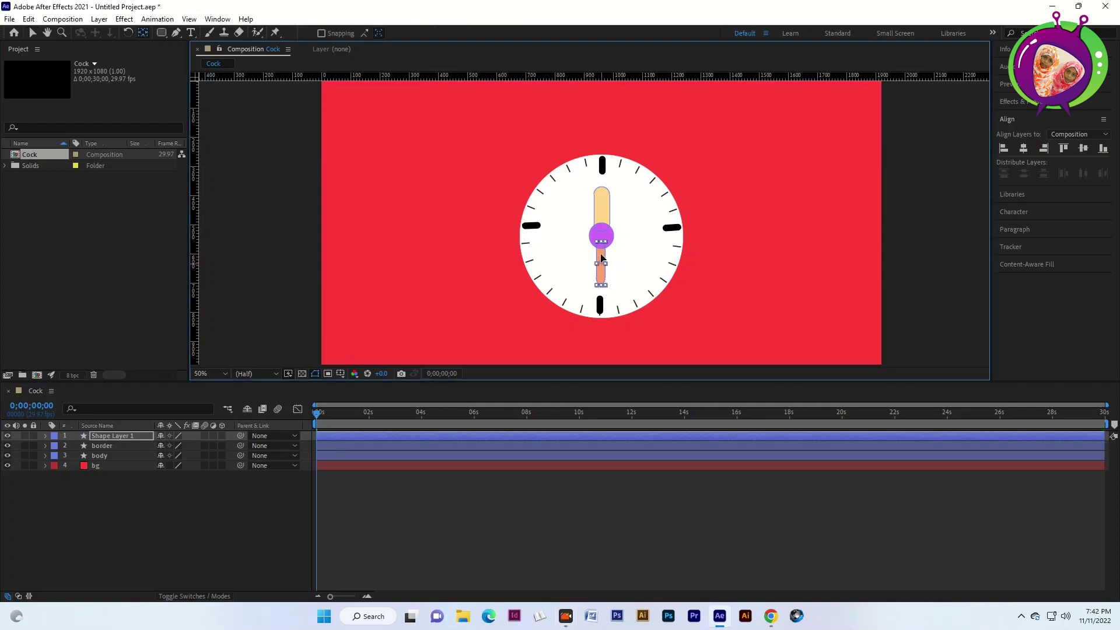
click(602, 201)
drag(602, 209, 602, 234)
key(v)
click(602, 272)
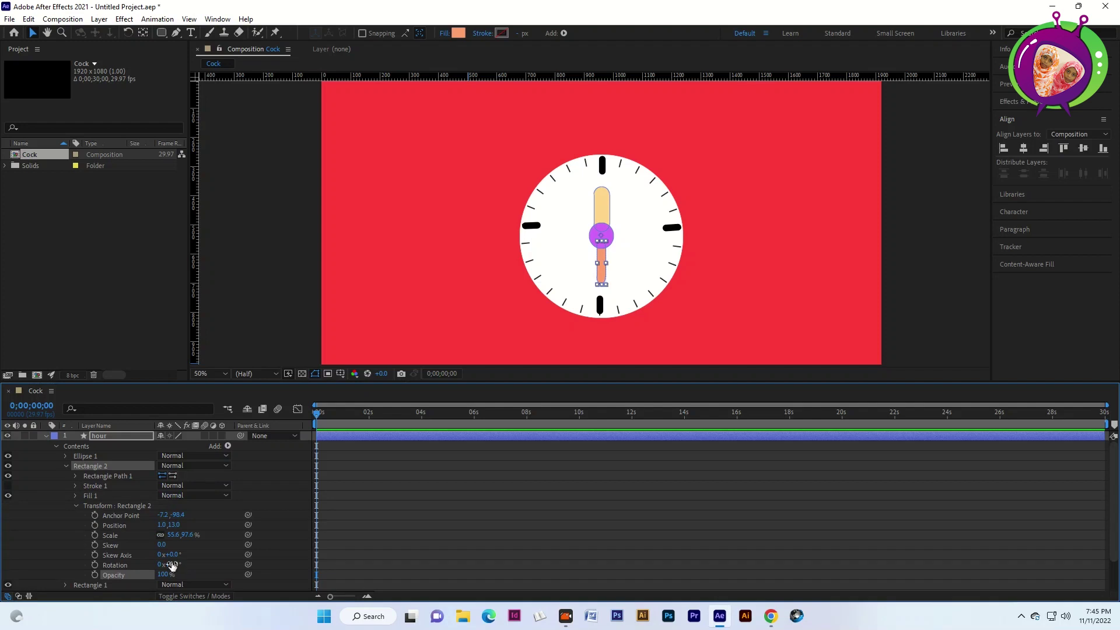
drag(171, 564, 159, 565)
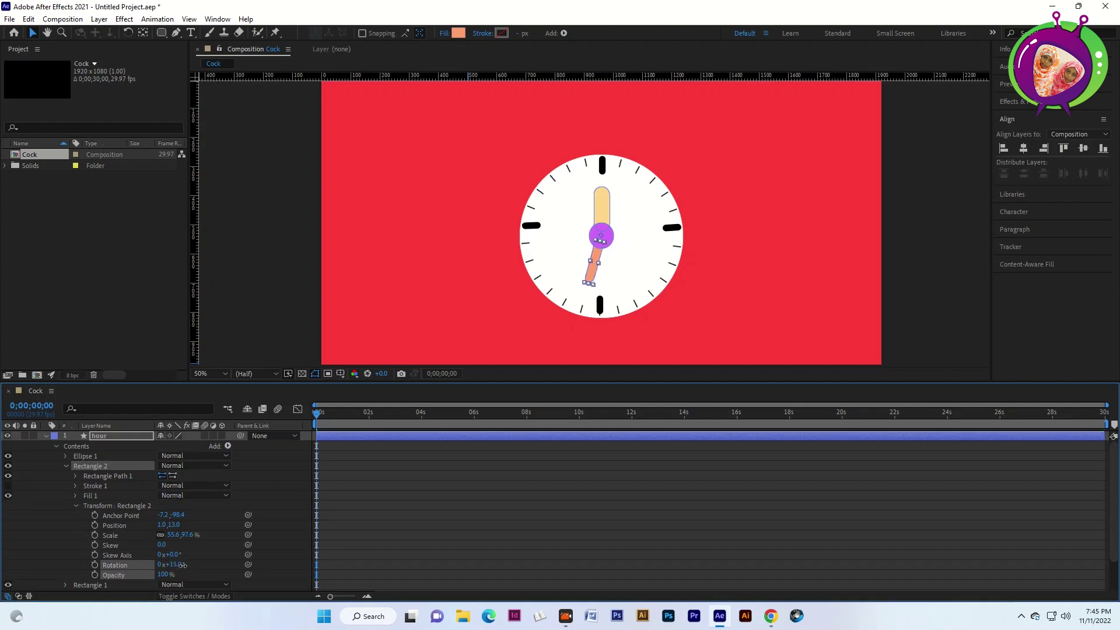
drag(619, 279, 620, 281)
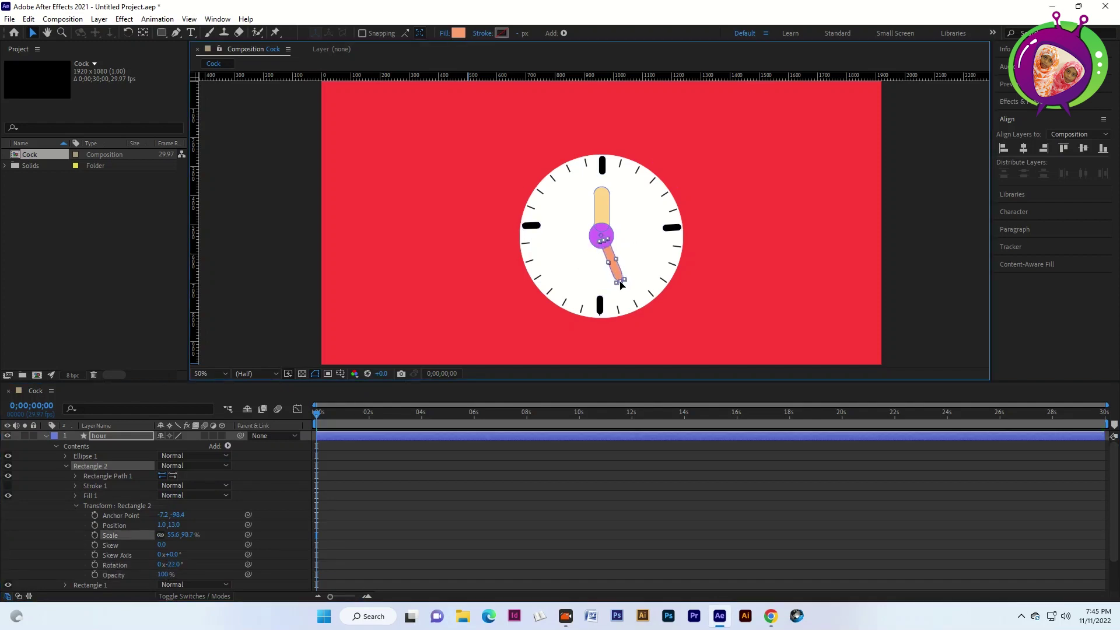
click(65, 465)
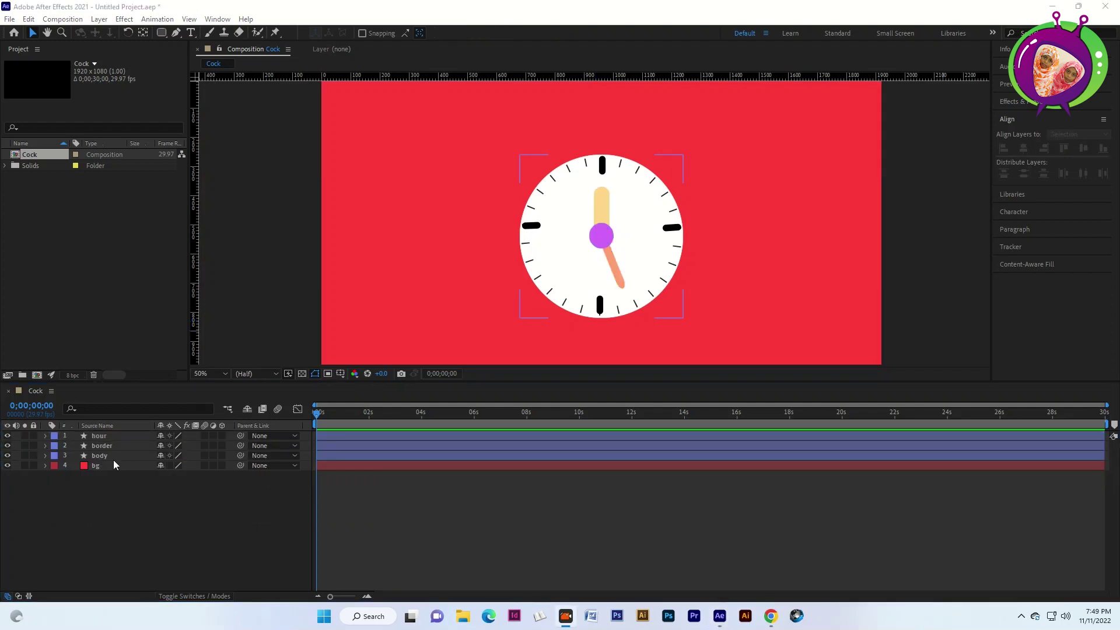
Step: Duplicate the body layer, move the copy to the top and rename it 'stroke'
click(99, 455)
click(28, 19)
click(41, 174)
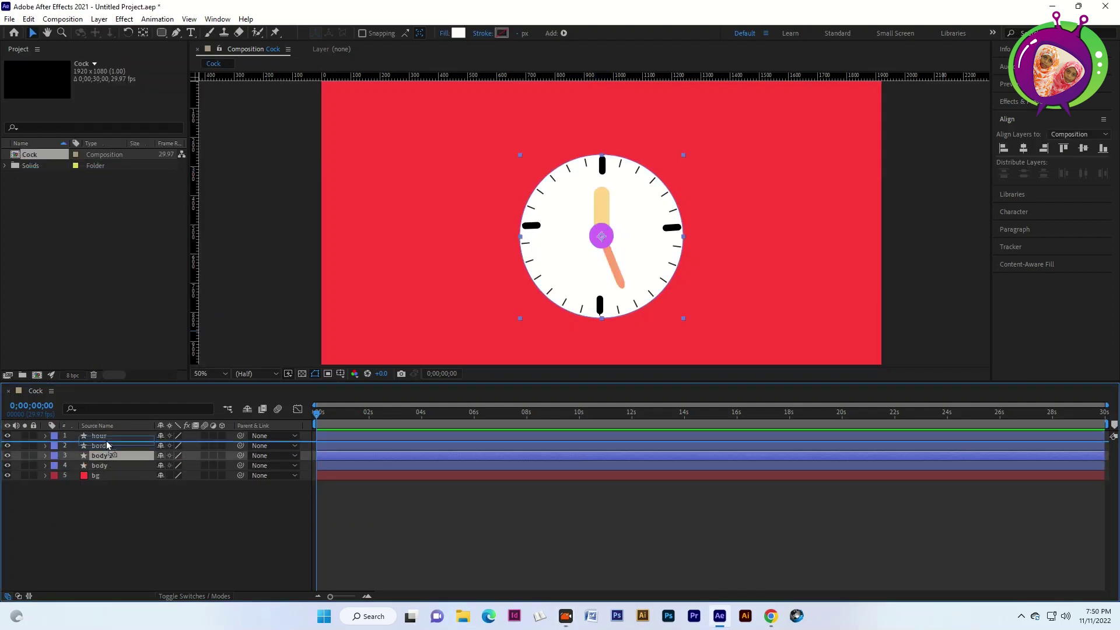
drag(107, 448, 123, 436)
key(Return)
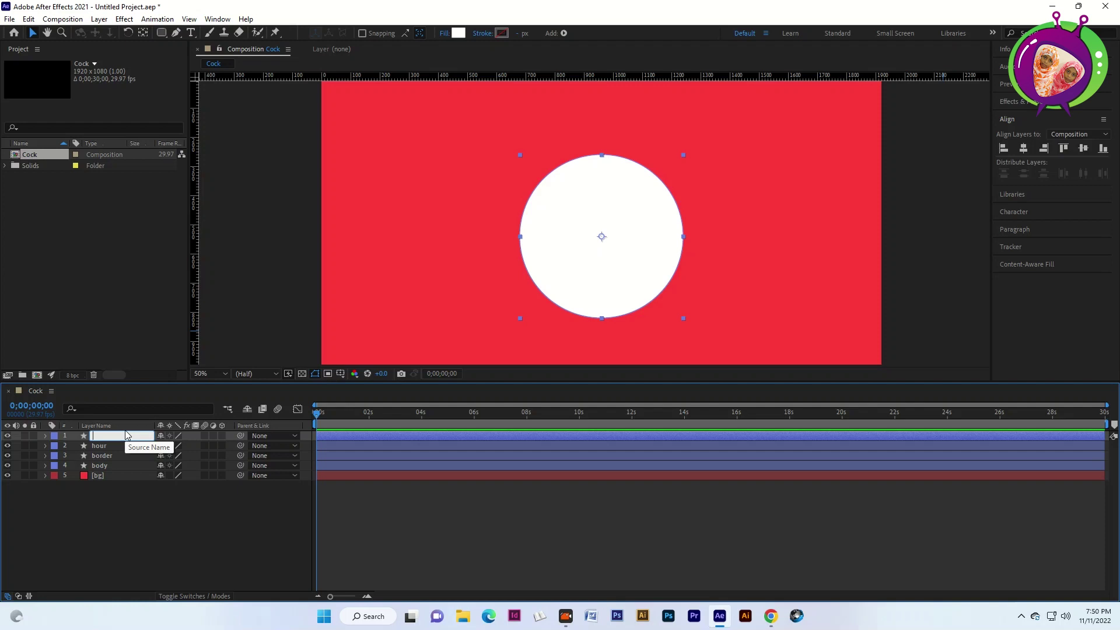
text(strok)
text(e)
click(169, 492)
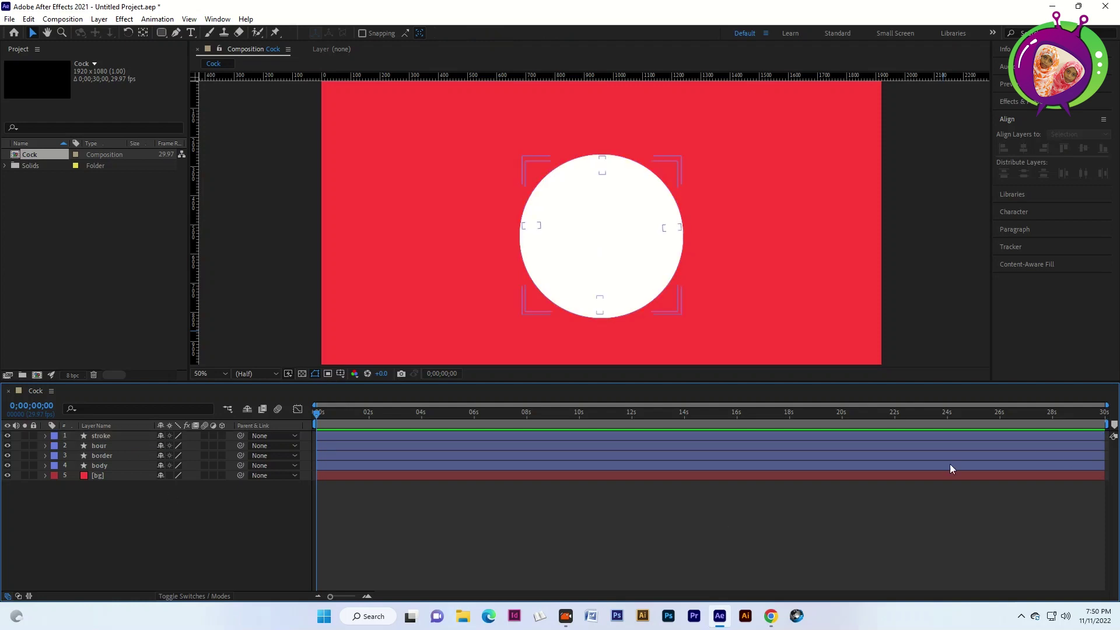
Step: Give the stroke layer no fill and a thick white stroke, and enlarge the ring around the clock
click(713, 436)
key(q)
click(351, 33)
click(537, 337)
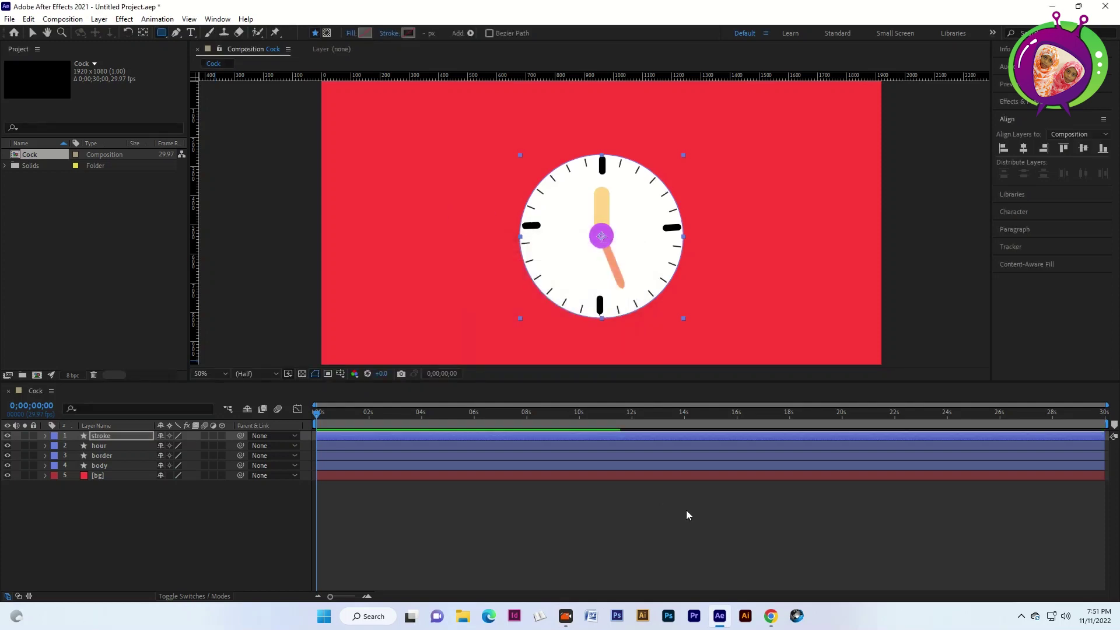
click(408, 33)
click(501, 337)
click(750, 344)
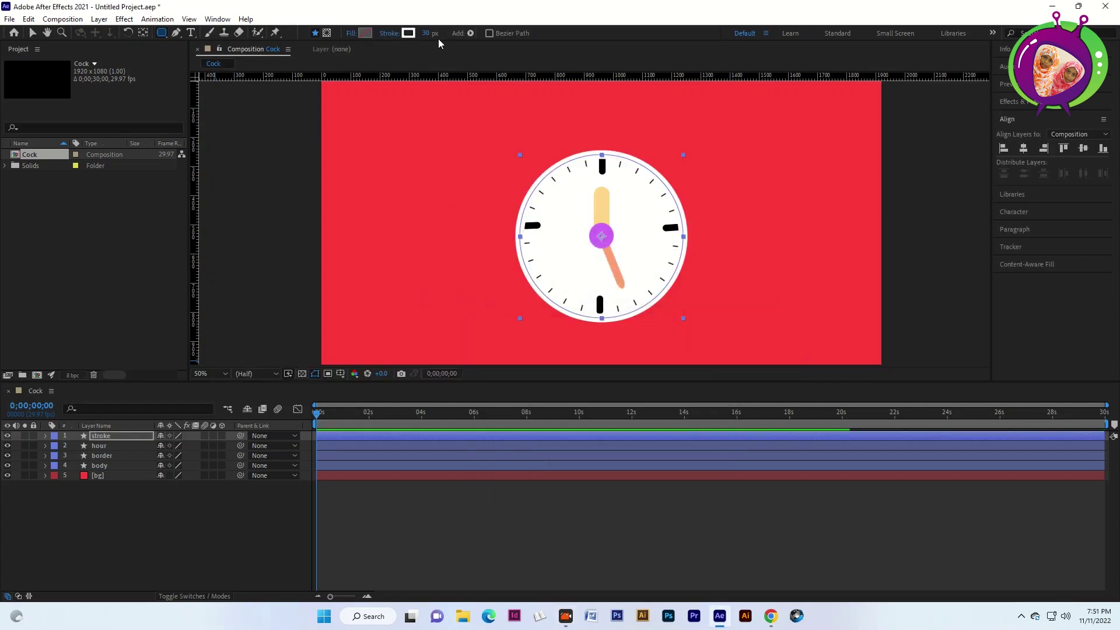
drag(426, 34, 432, 36)
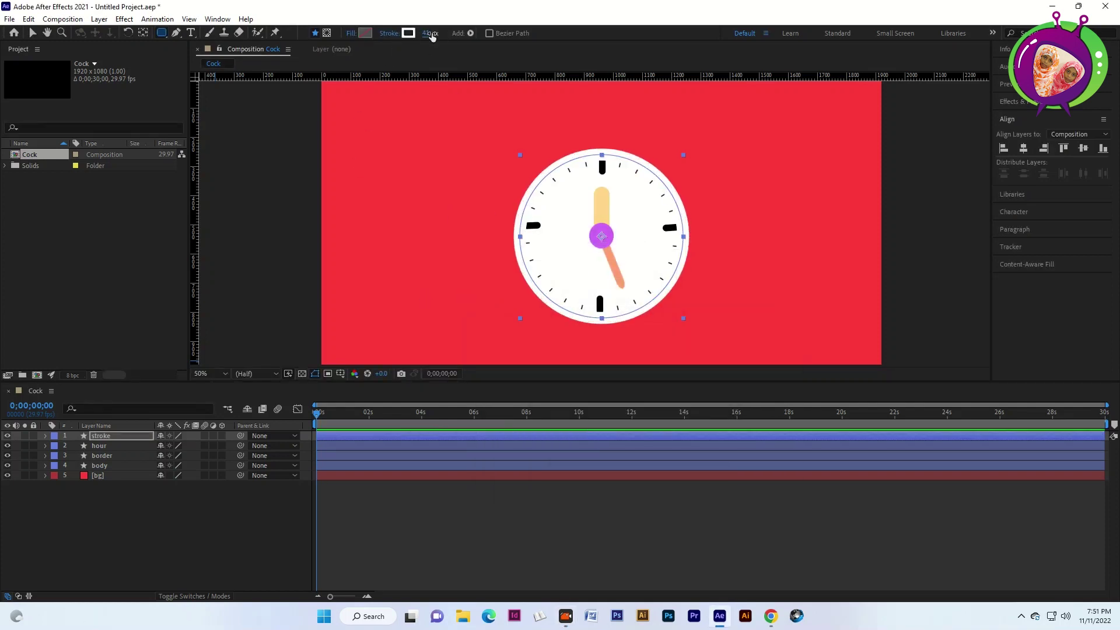
click(32, 35)
drag(684, 155, 696, 146)
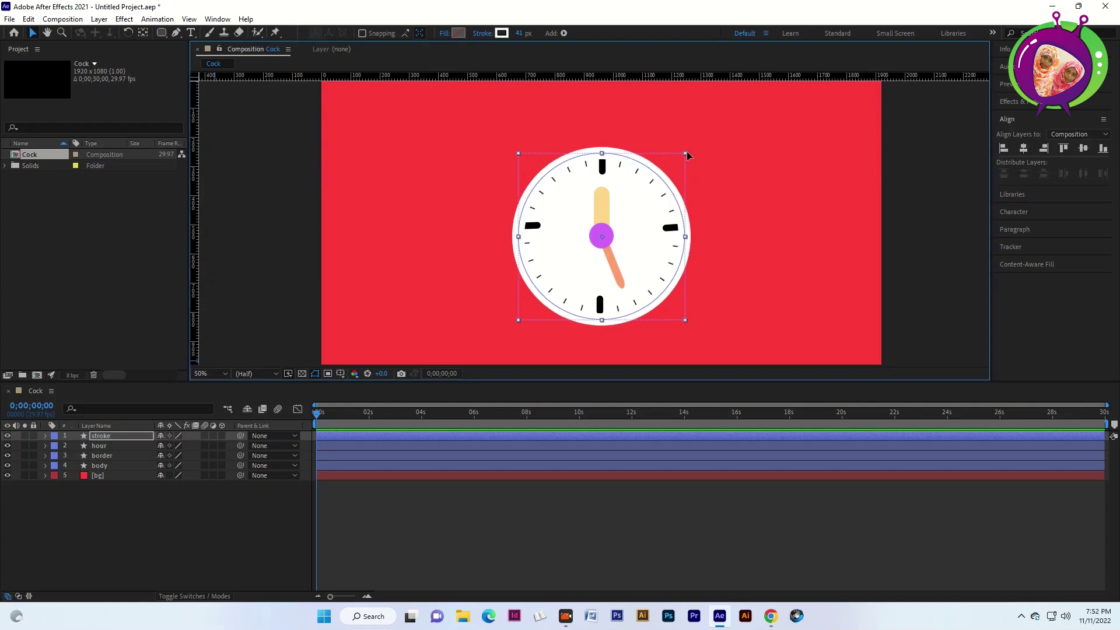
Step: Change the ring's stroke colour to orange
click(499, 33)
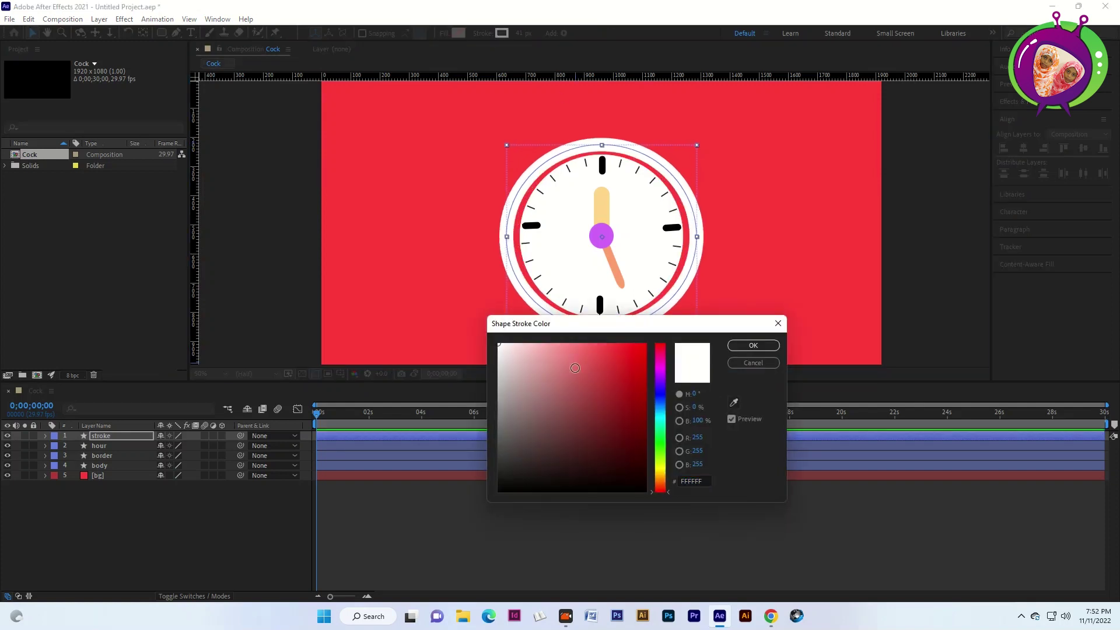
click(575, 368)
drag(657, 382, 660, 483)
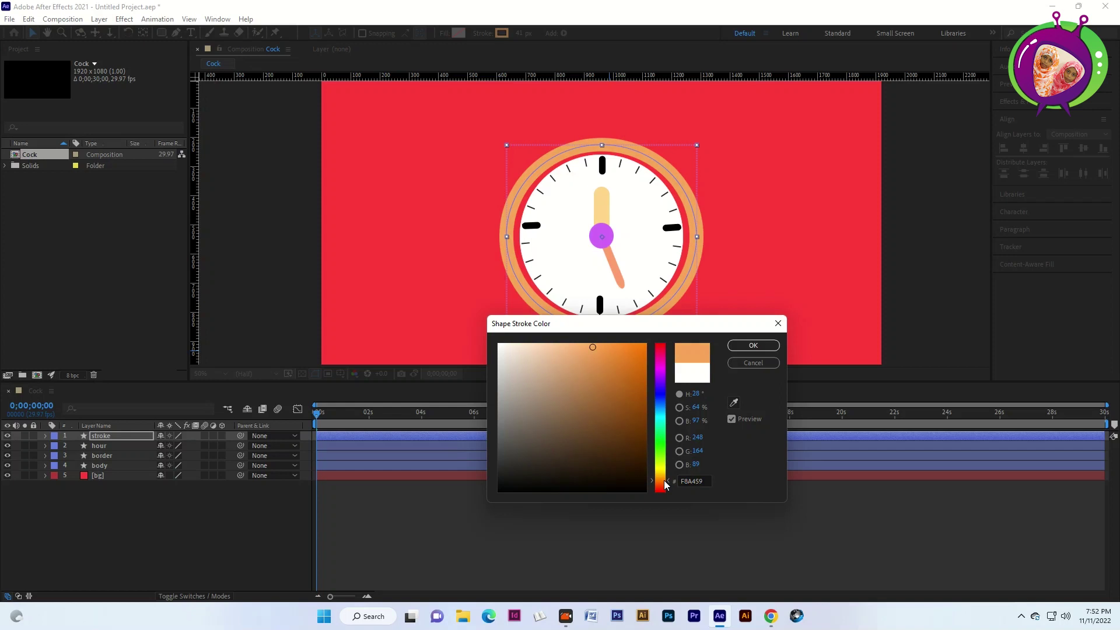
click(753, 345)
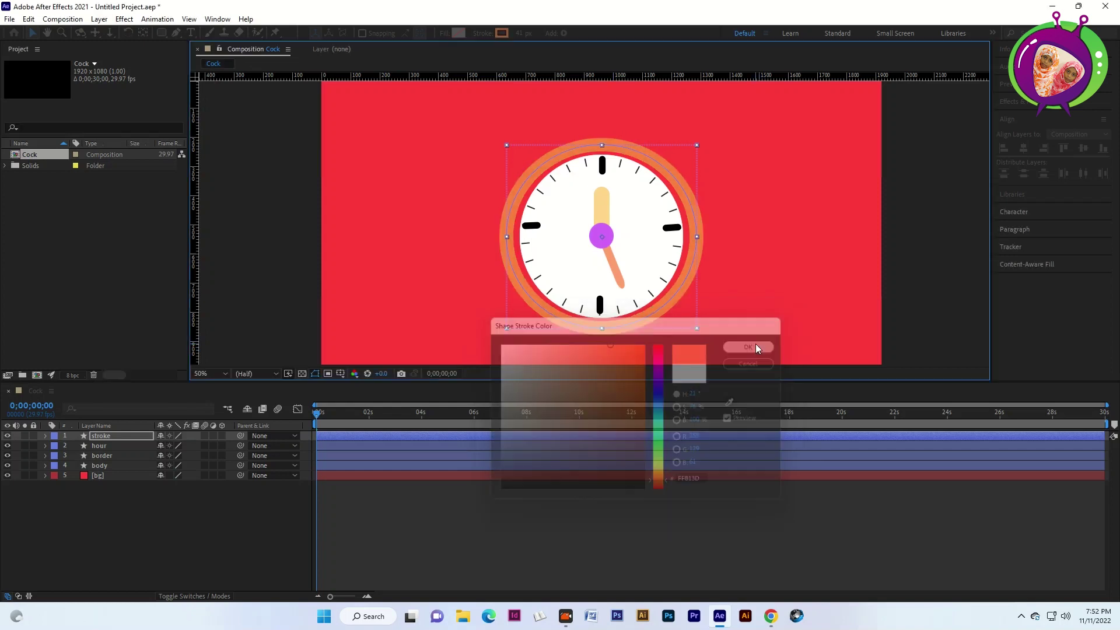
Step: Add a Dash to the ring's Stroke 1 and lengthen it to about 331 for long arcs
click(45, 435)
click(56, 446)
click(66, 455)
click(75, 476)
scroll(105, 502, down, 1)
click(161, 525)
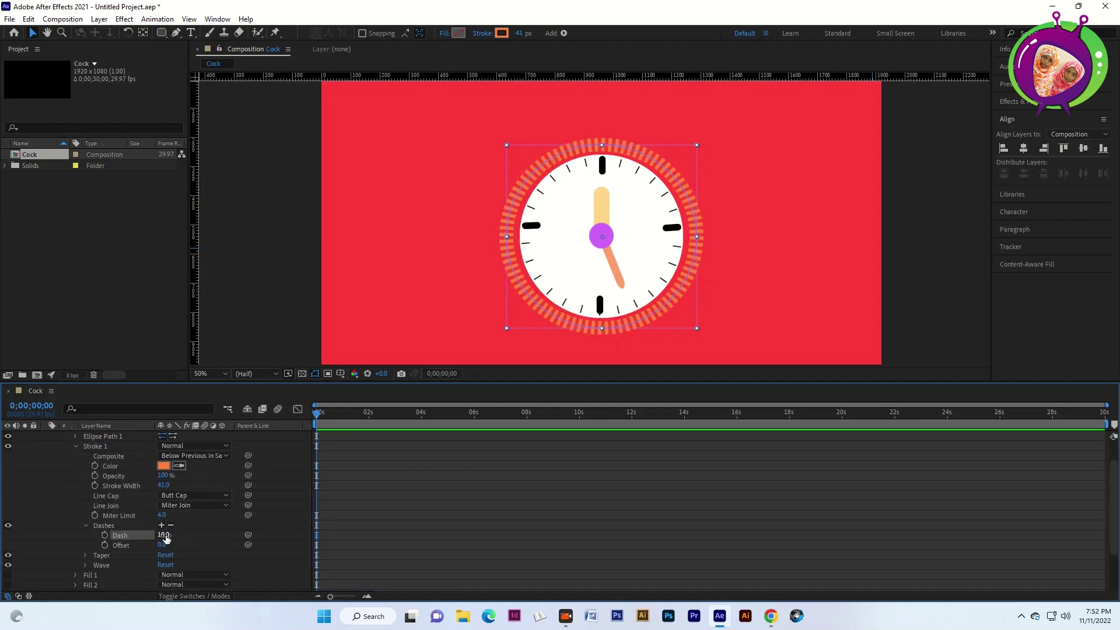
drag(166, 534, 303, 499)
click(86, 525)
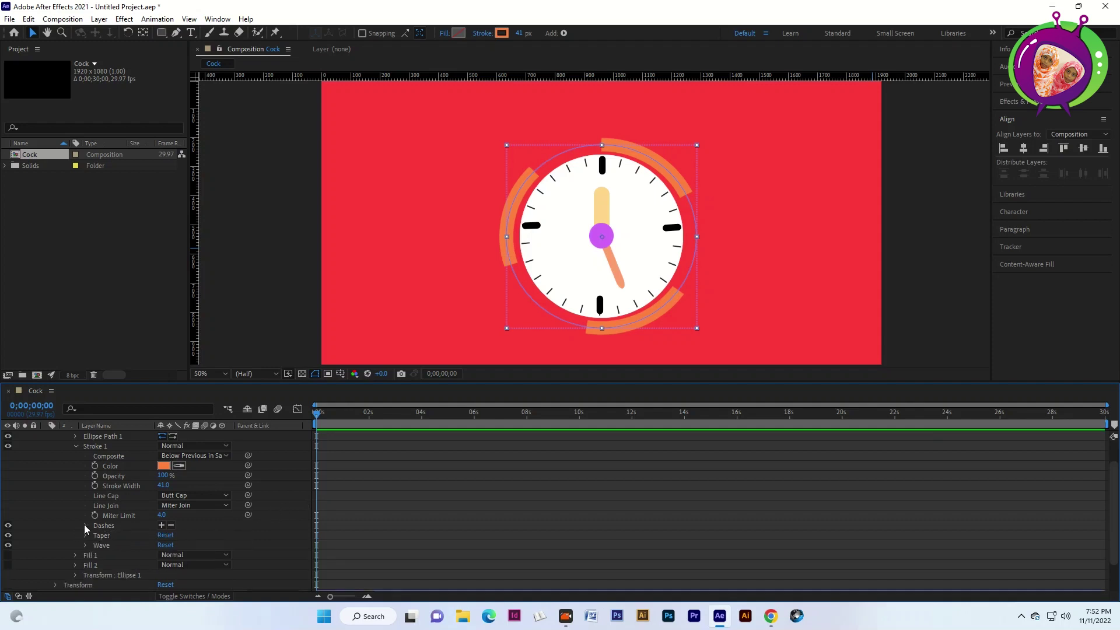
Step: Set the ring's Line Cap to Round Cap and collapse the stroke layer
click(175, 495)
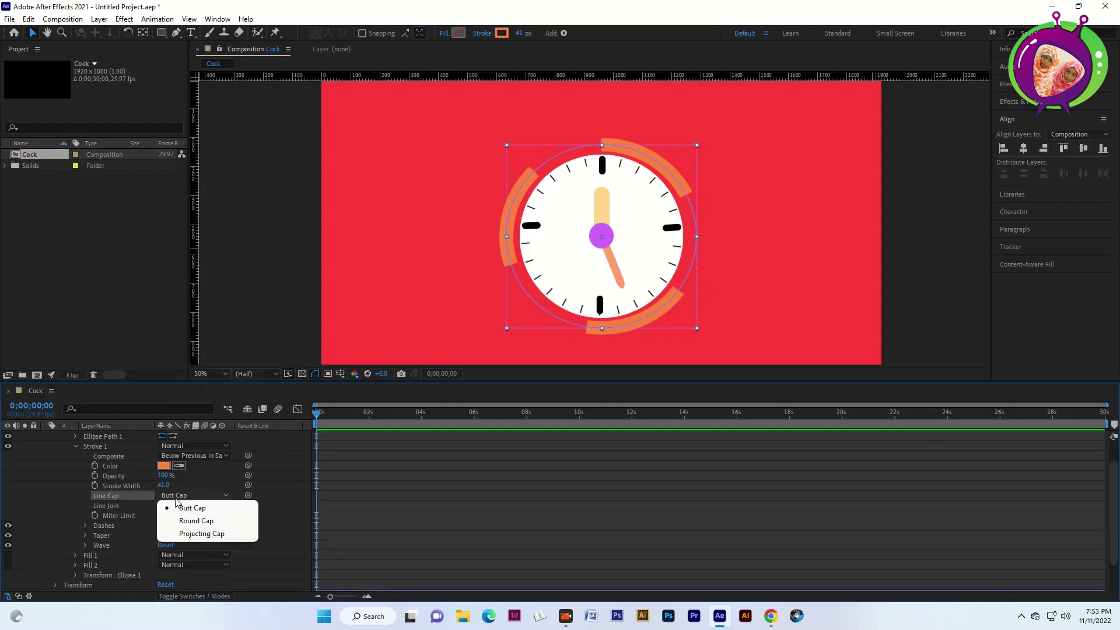
click(209, 521)
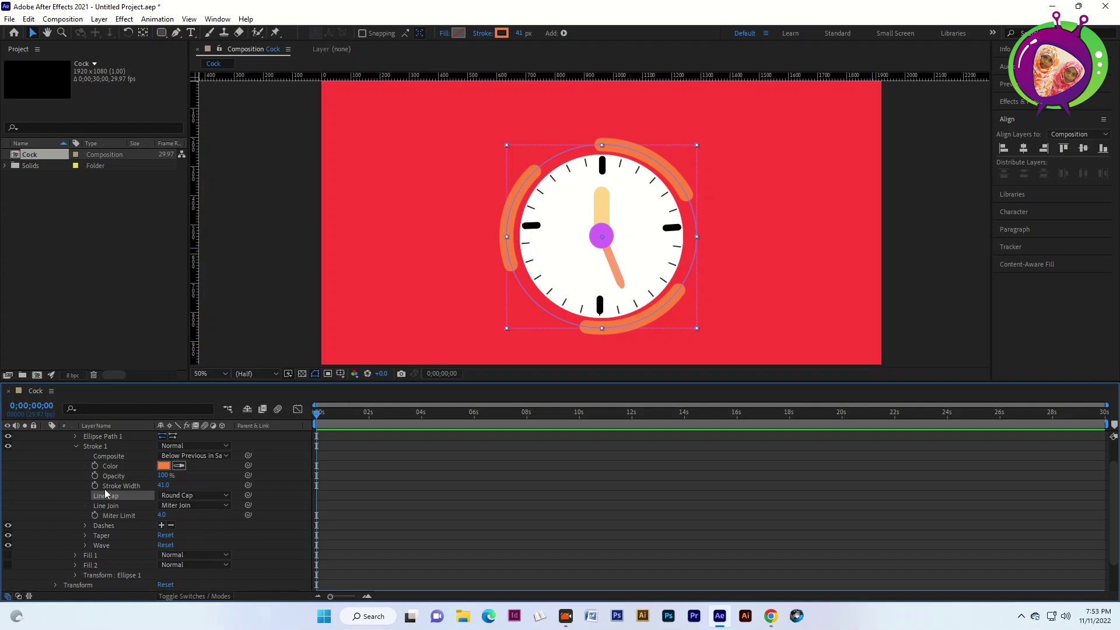
click(76, 446)
click(47, 435)
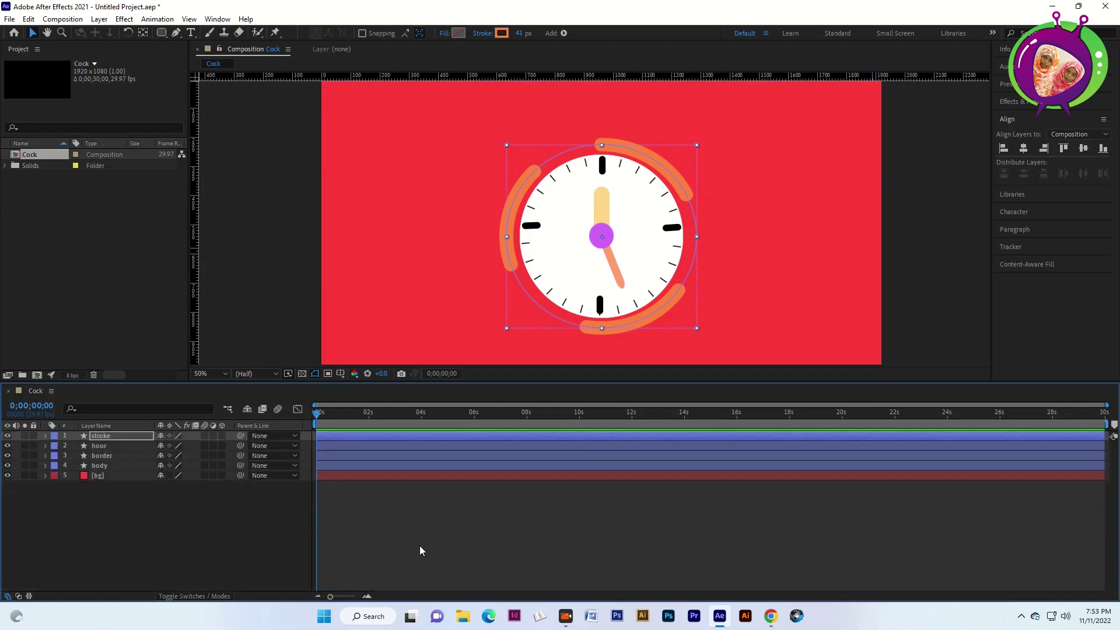
right_click(133, 533)
Step: Add a Null Object and parent the stroke through body clock layers to Null 1
mouse_move(204, 401)
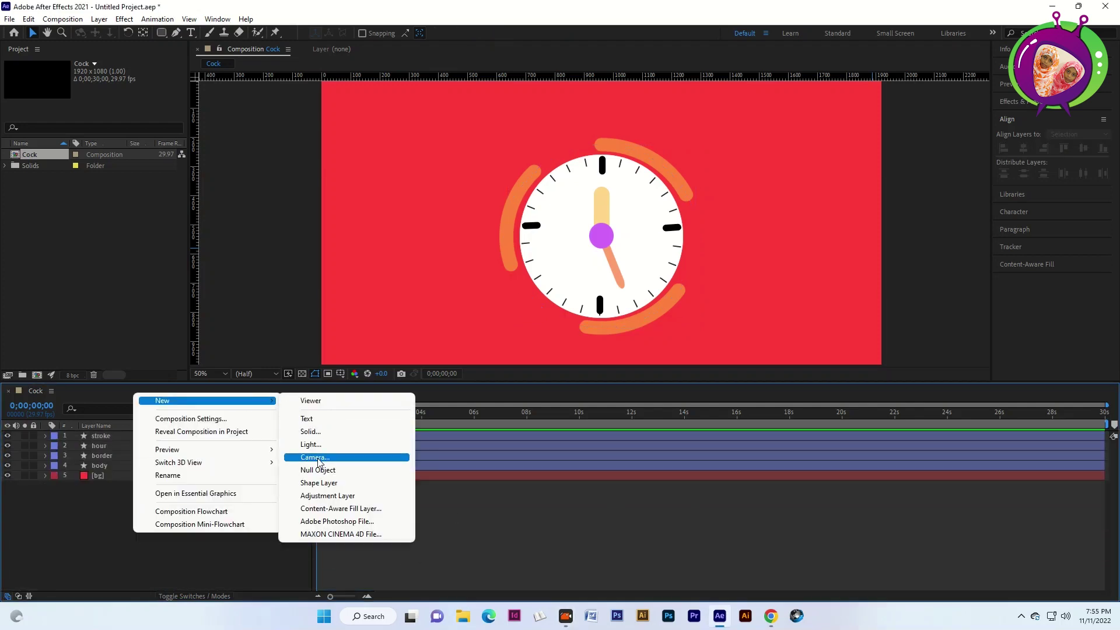
click(318, 470)
key(Delete)
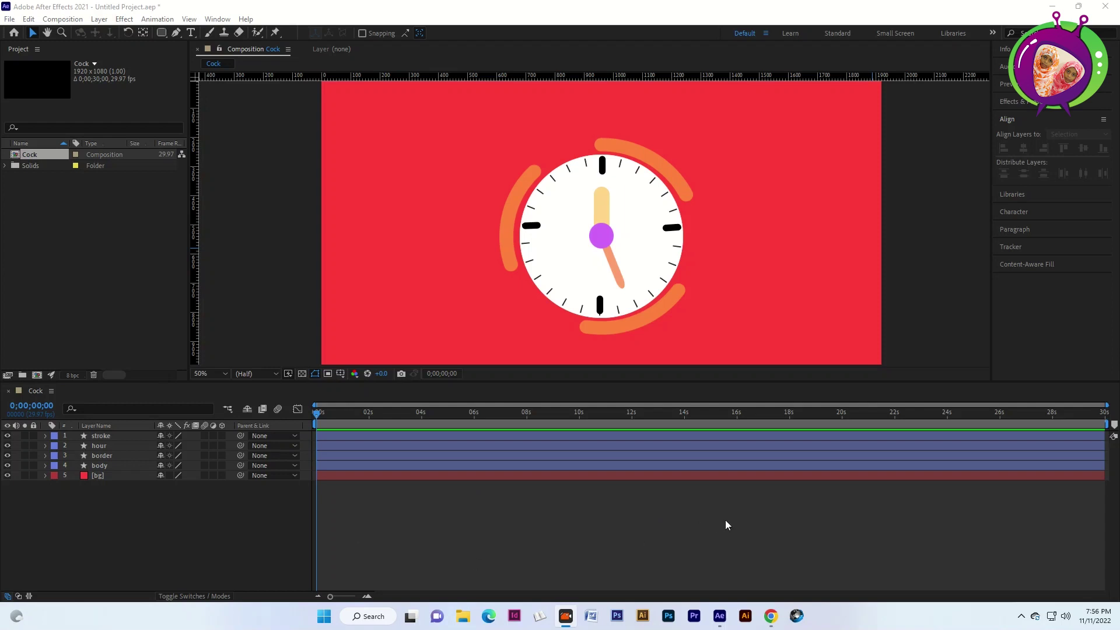
key(ctrl+z)
ctrl+click(114, 446)
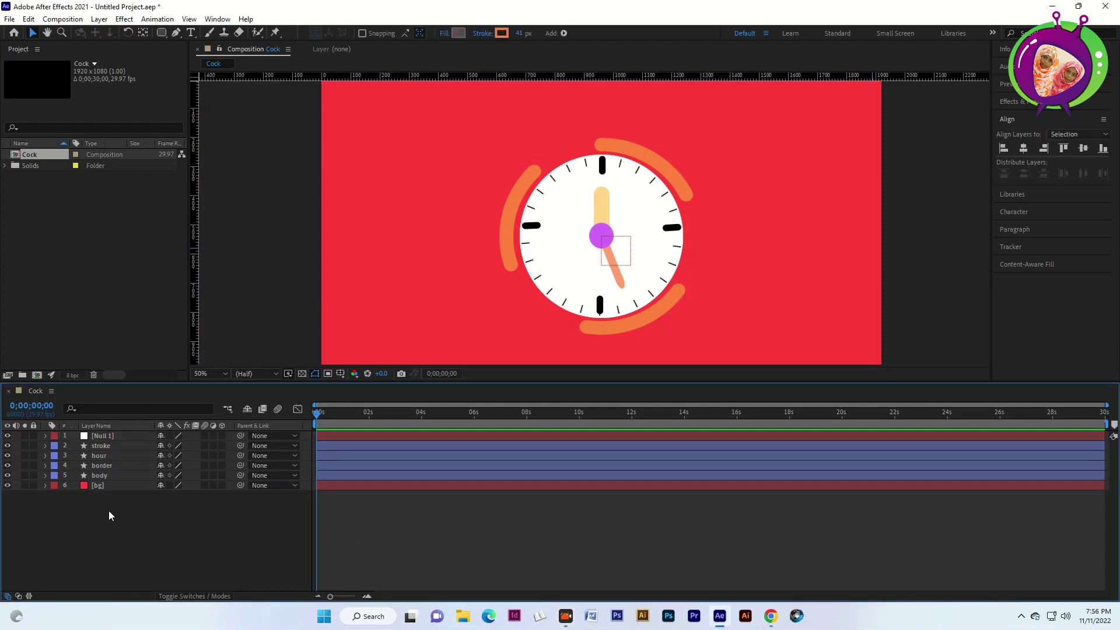
click(120, 446)
shift+click(99, 476)
mouse_move(239, 445)
mouse_down()
mouse_move(131, 435)
mouse_move(143, 432)
mouse_up()
Step: Keyframe Null 1's Position from 960,1387 at 0s to 960,540 at 2s and preview the slide
click(126, 437)
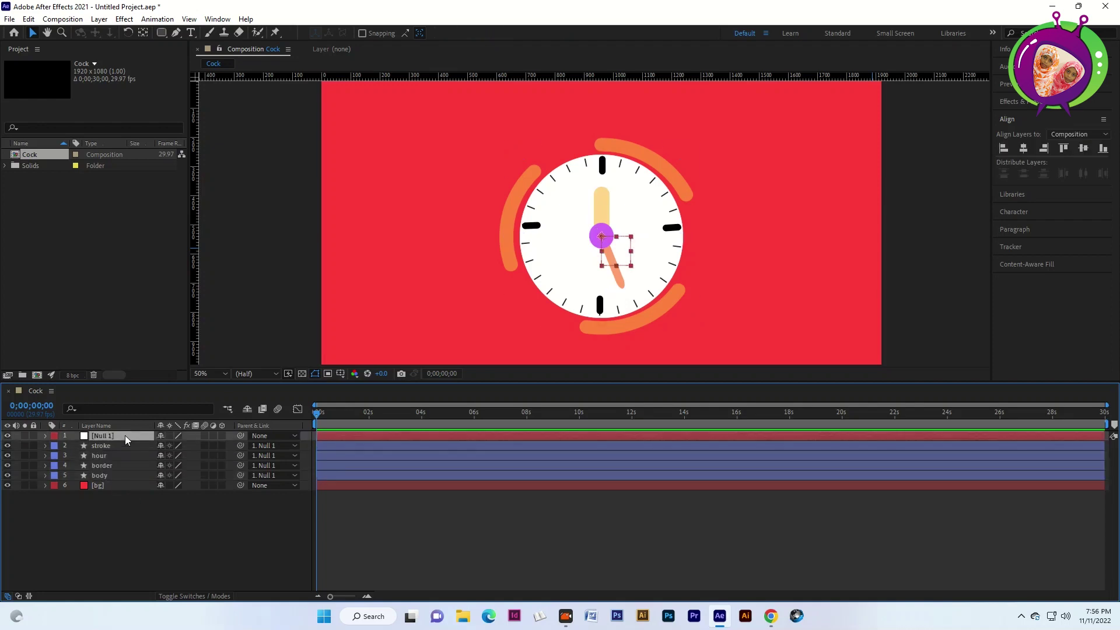
key(p)
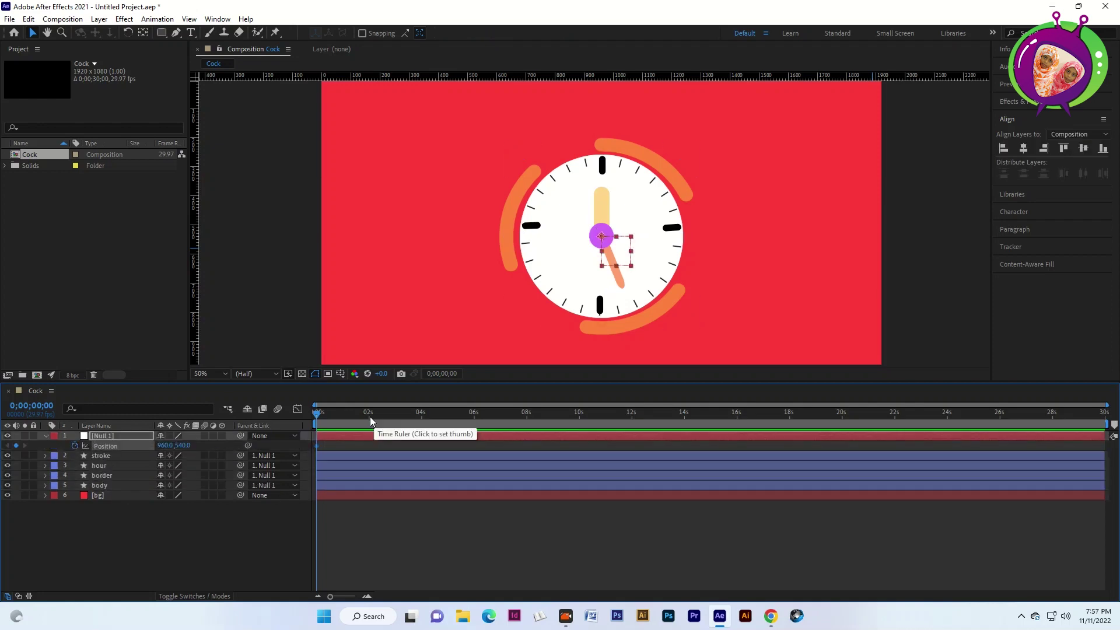
click(371, 412)
drag(183, 445, 659, 442)
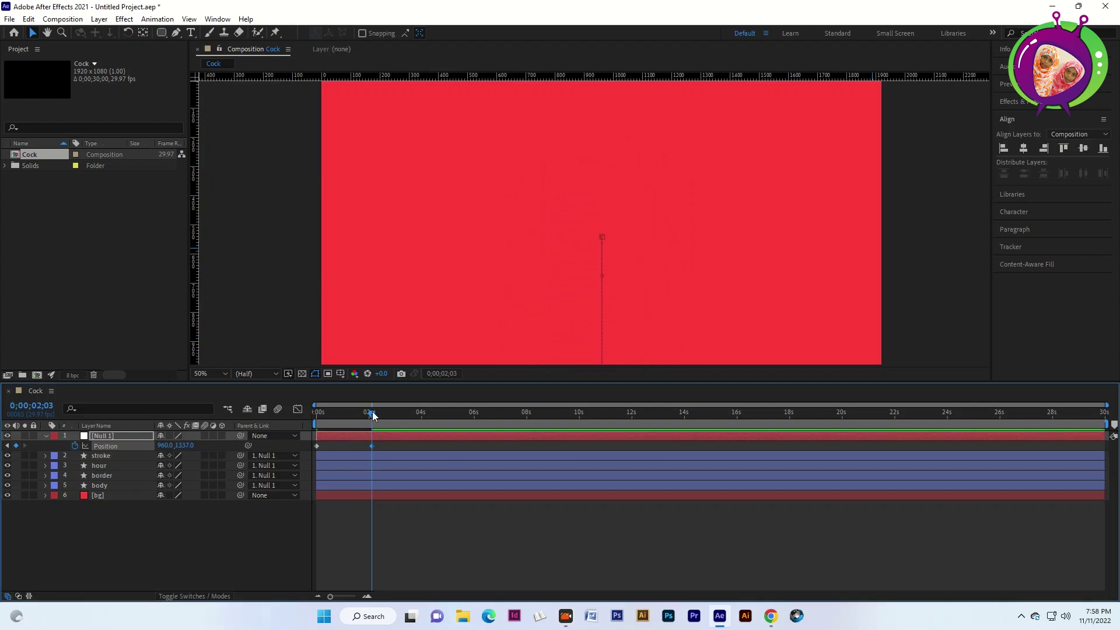
drag(374, 415, 286, 427)
click(383, 445)
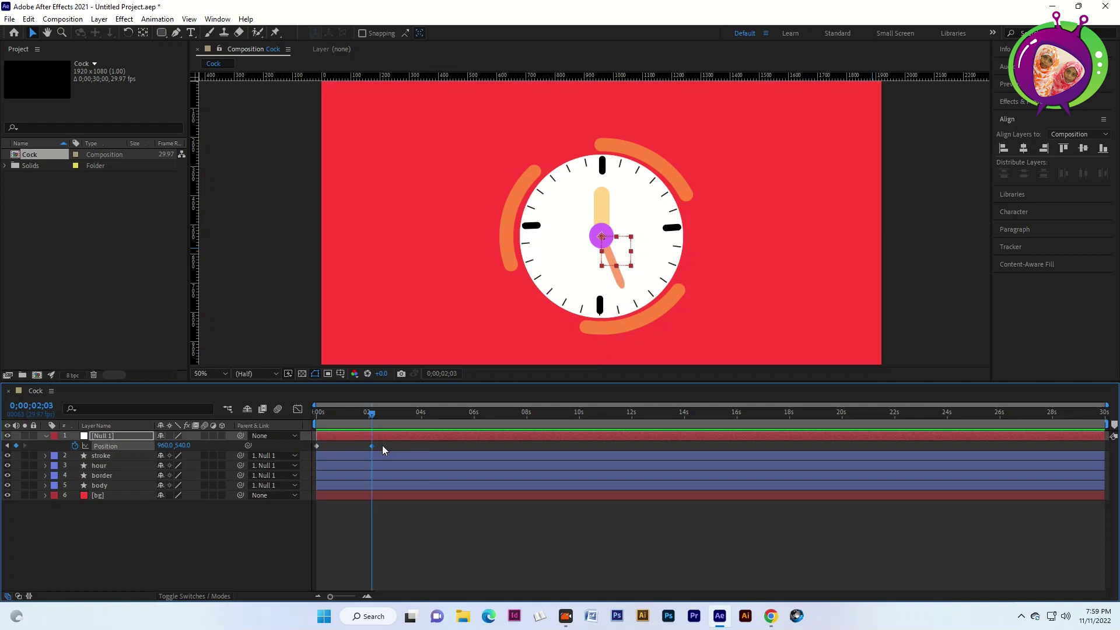
drag(182, 445, 672, 454)
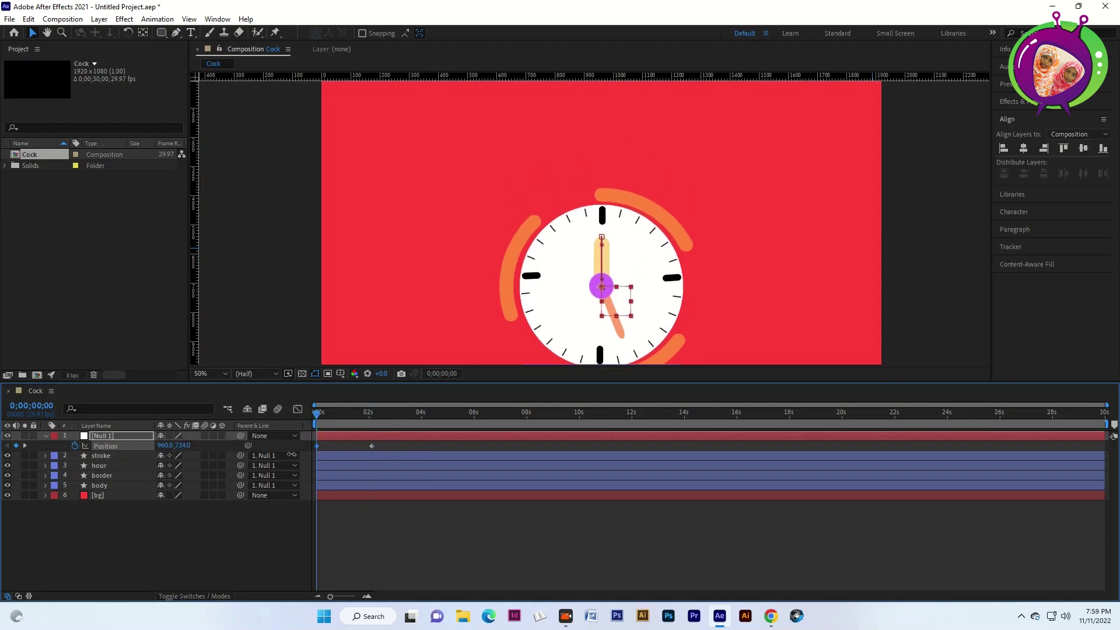
key(space)
drag(377, 445, 320, 446)
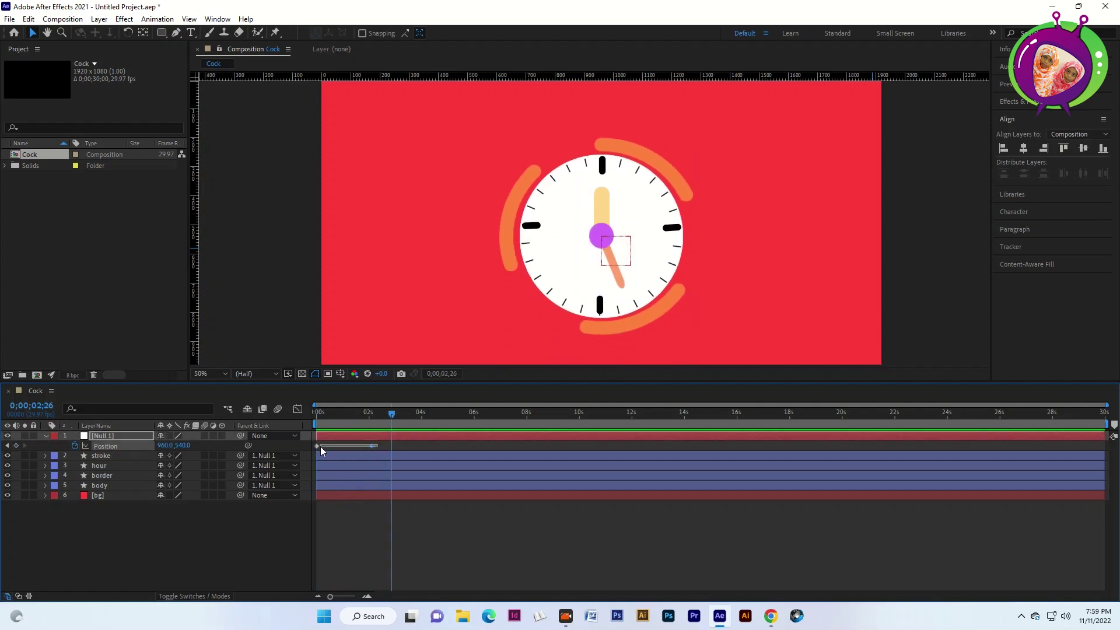
Step: Apply Easy Ease to Null 1's Position keyframes via Keyframe Assistant
right_click(372, 446)
mouse_move(476, 594)
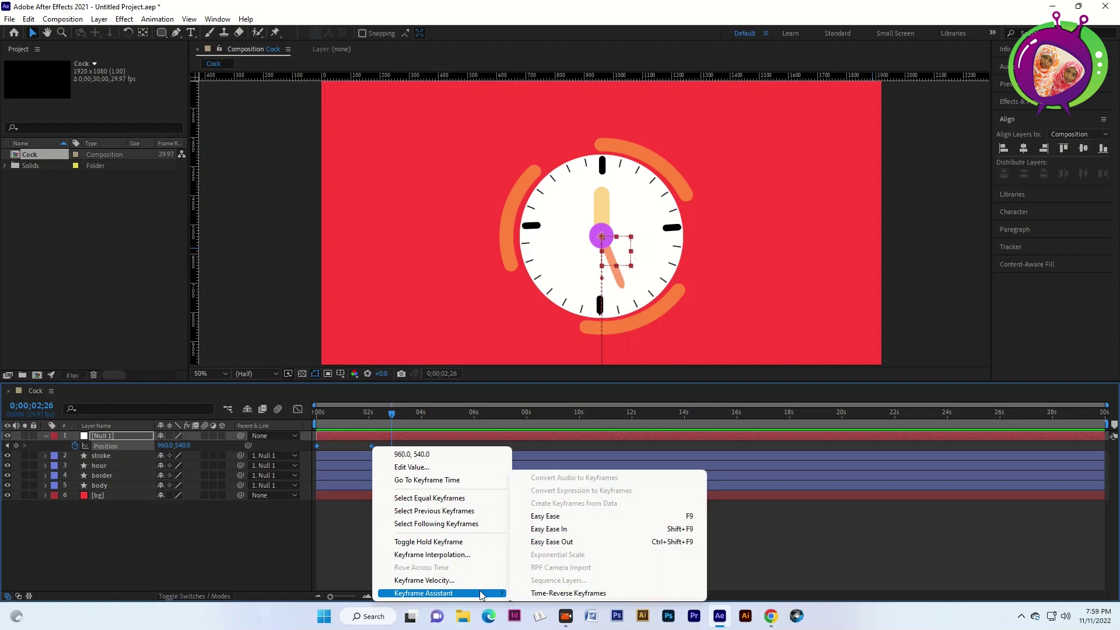
click(565, 529)
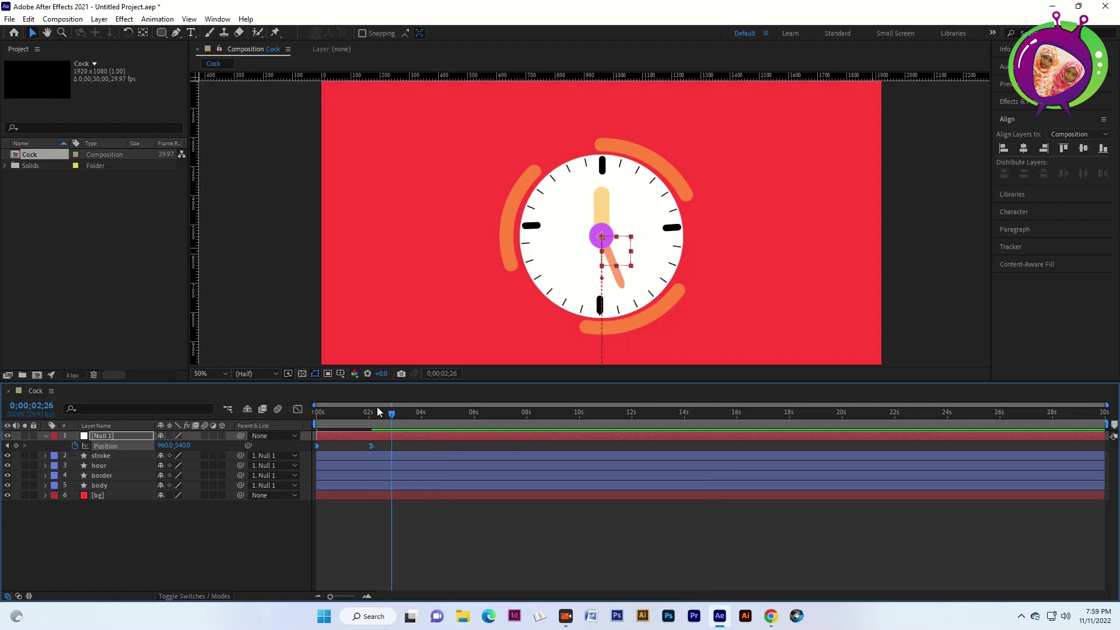
drag(389, 415, 401, 413)
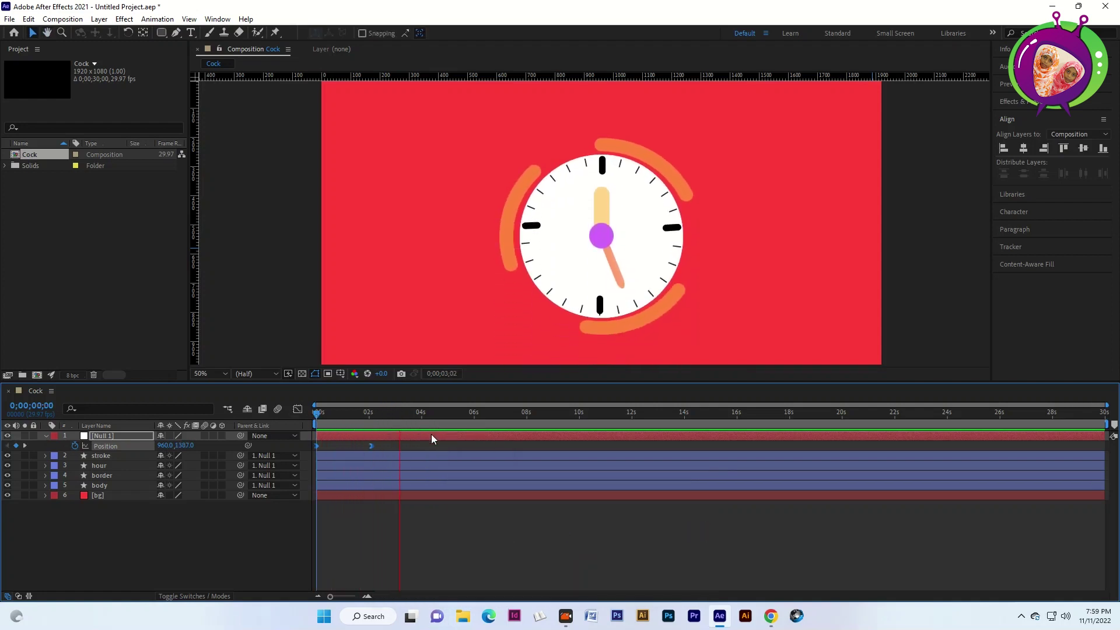
right_click(372, 446)
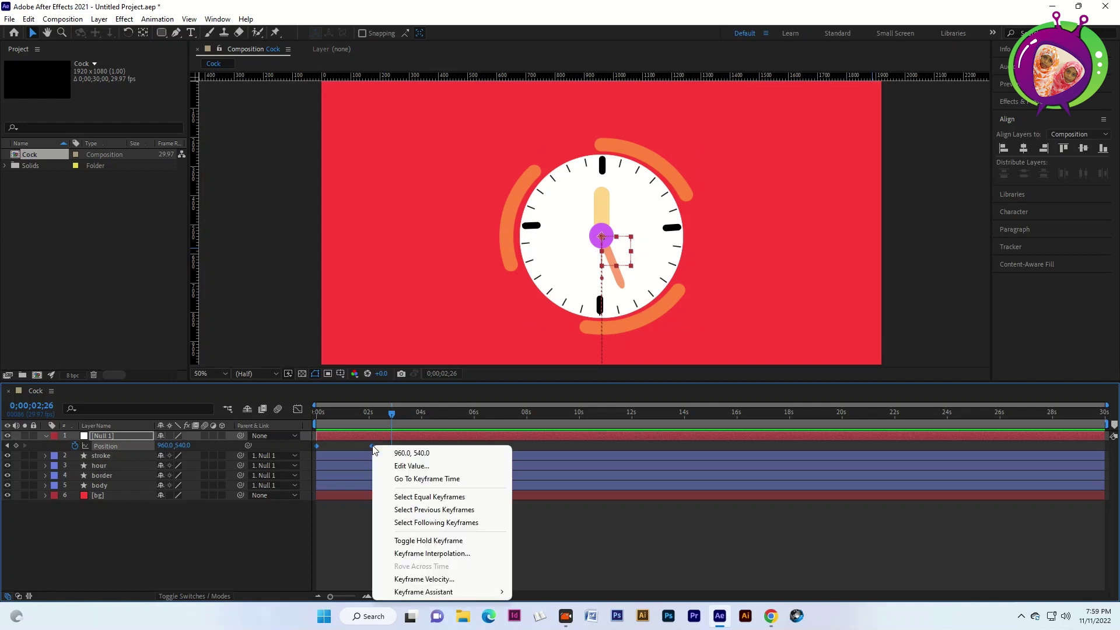
mouse_move(493, 592)
click(556, 516)
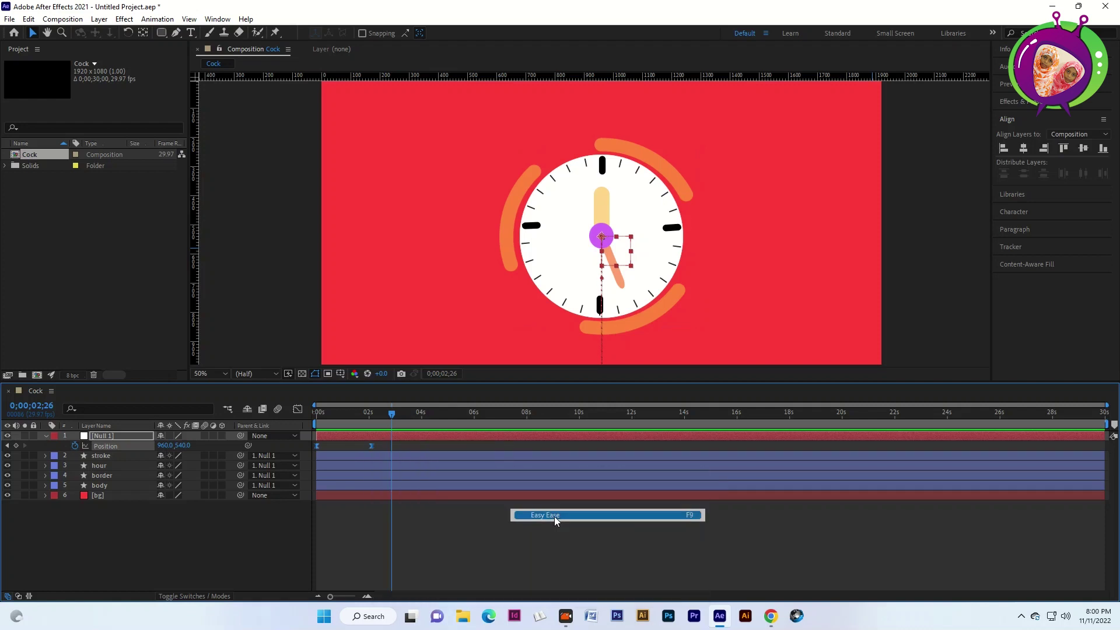
Step: Increase the ease influence in the Graph Editor speed curve and preview the eased slide-in
click(297, 409)
drag(369, 563, 343, 571)
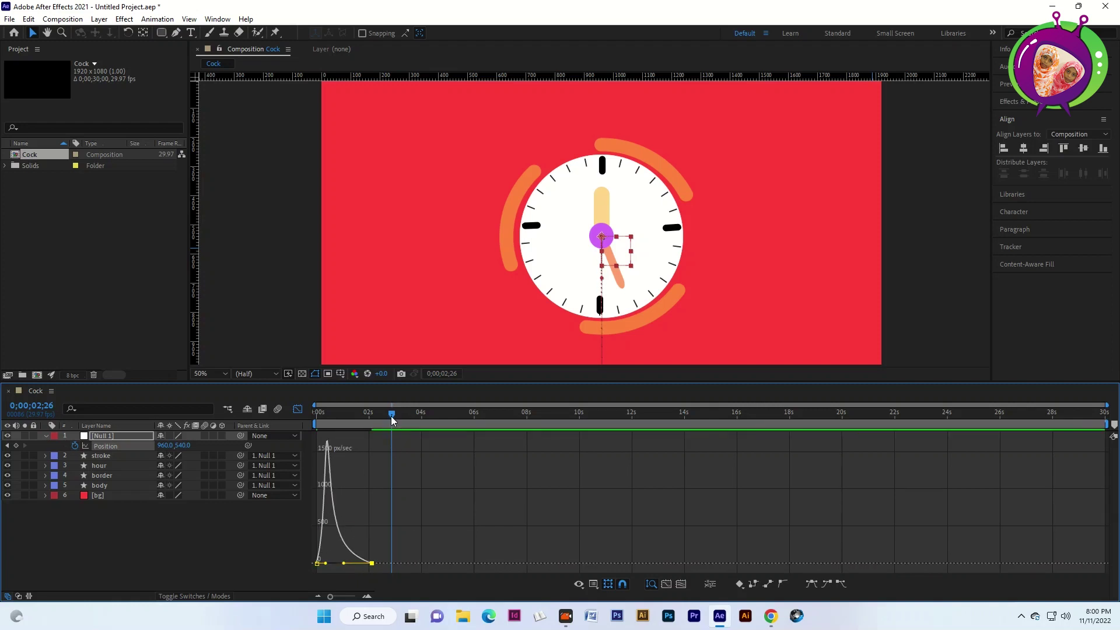
click(296, 409)
key(space)
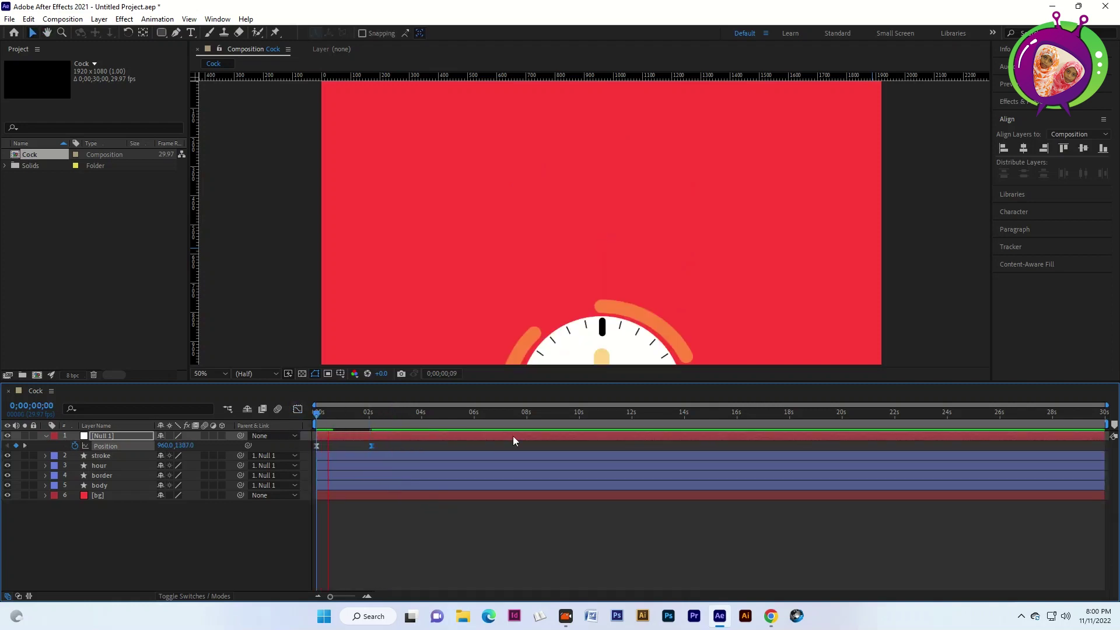
key(space)
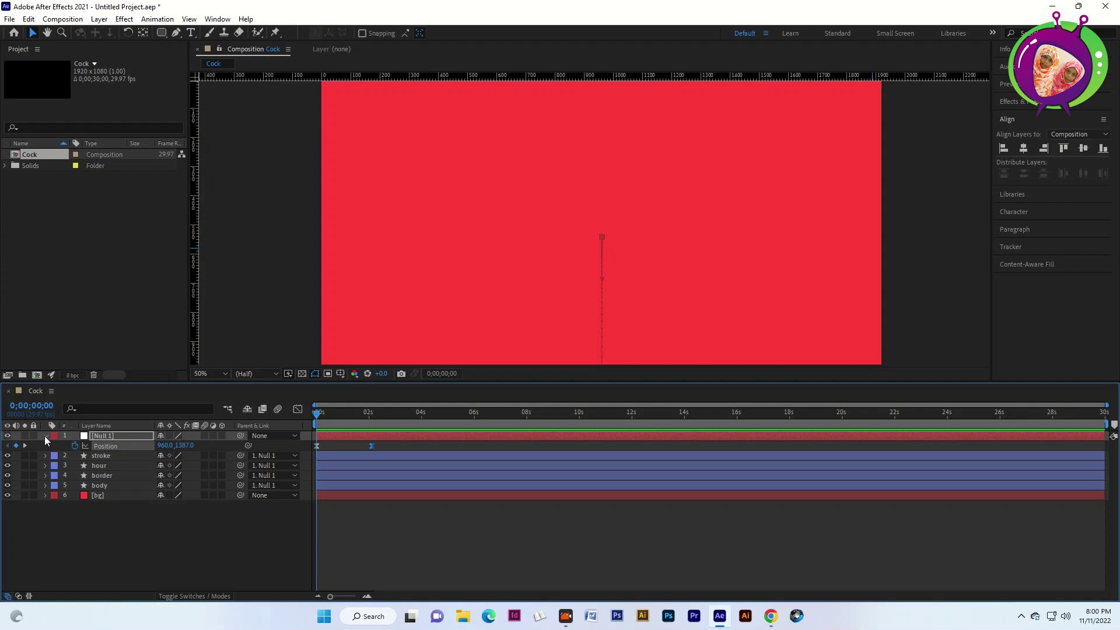
click(45, 436)
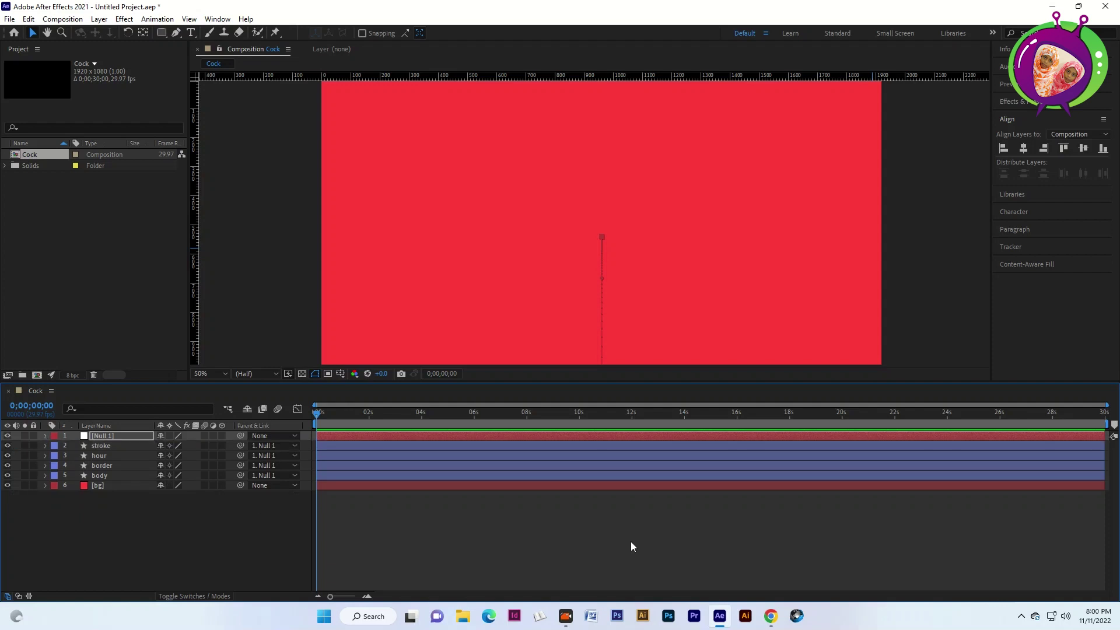
click(367, 414)
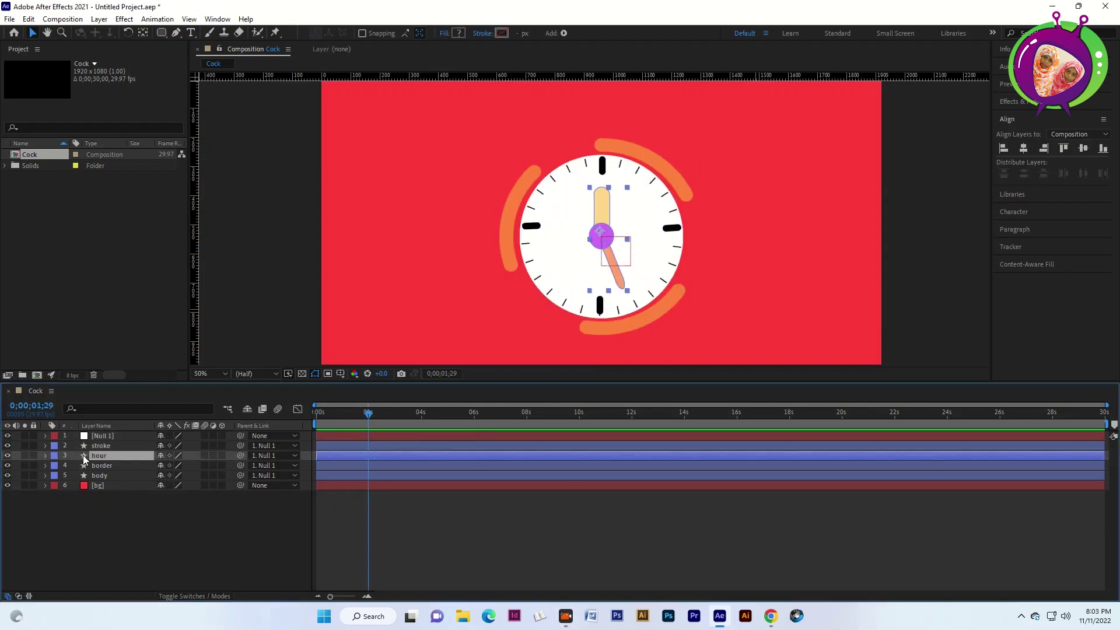
click(46, 455)
Step: Add a starting Rotation keyframe to the hour layer's Rectangle 1 hand at time 0
click(50, 465)
click(55, 466)
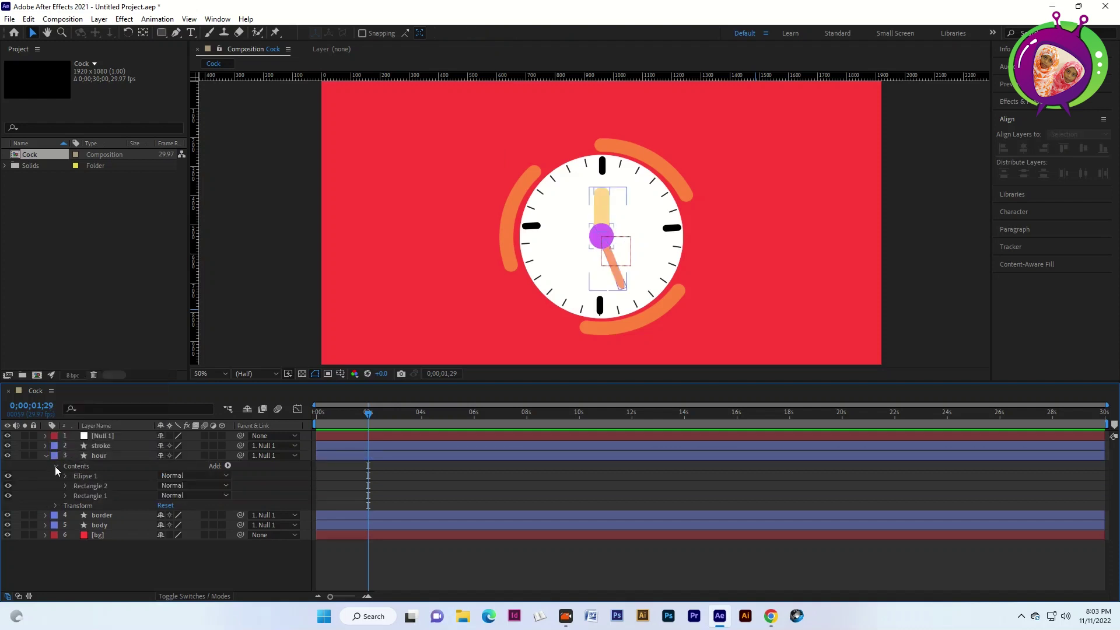
click(65, 495)
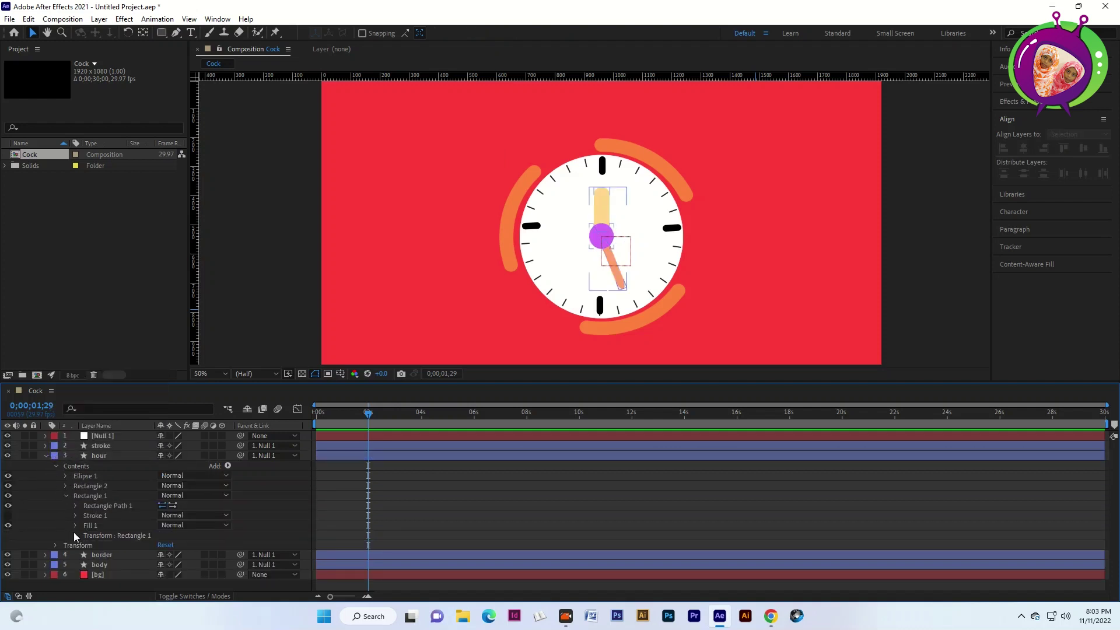
click(76, 535)
click(94, 537)
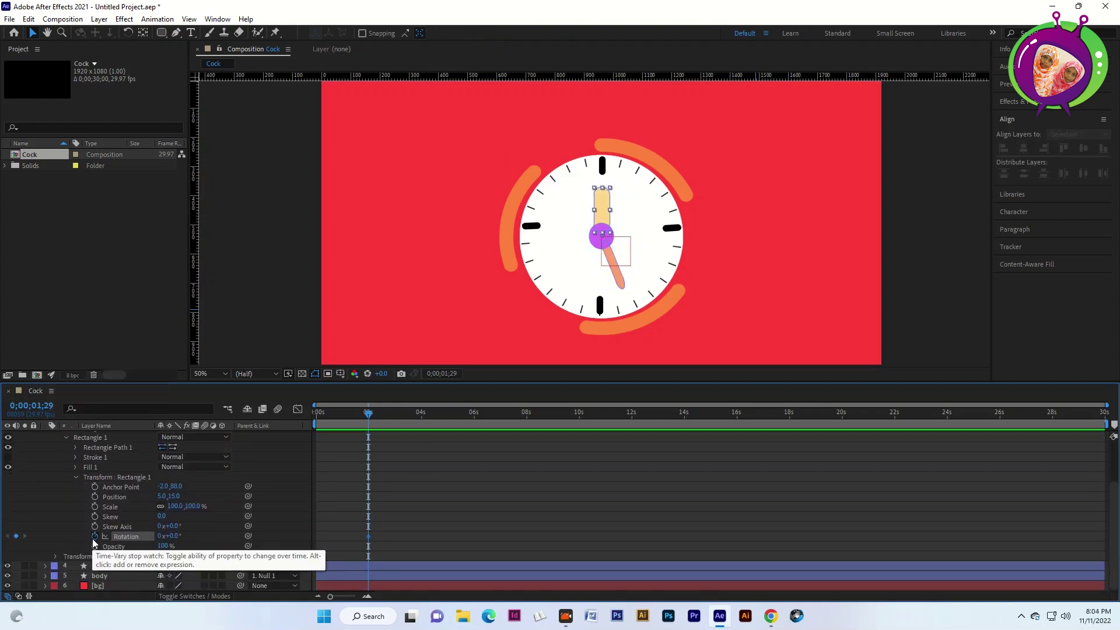
drag(368, 536, 316, 536)
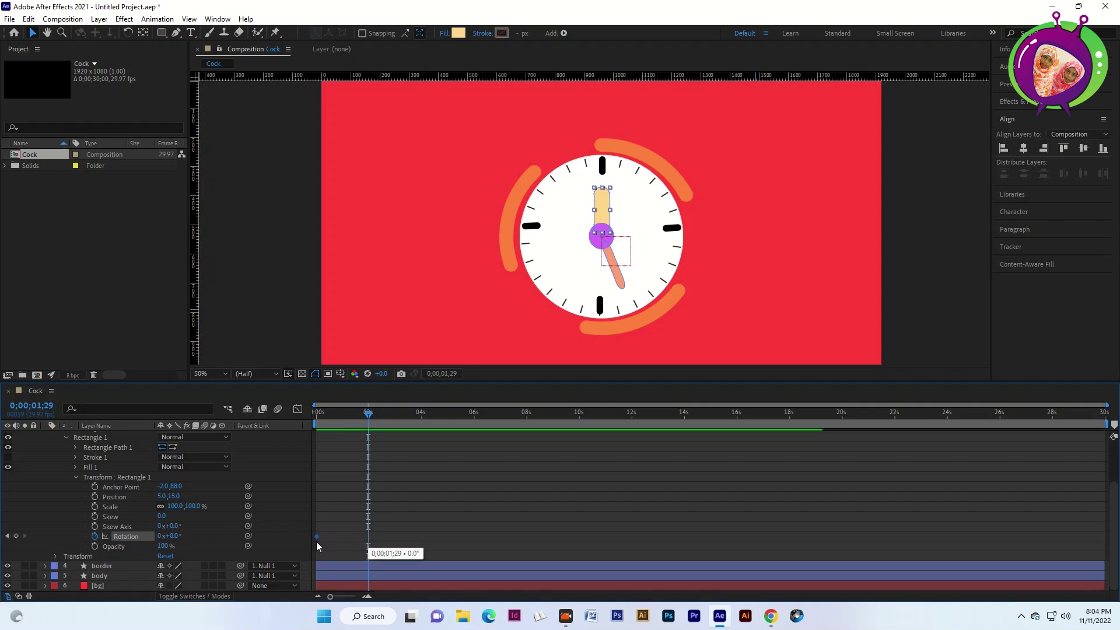
drag(369, 414, 1104, 414)
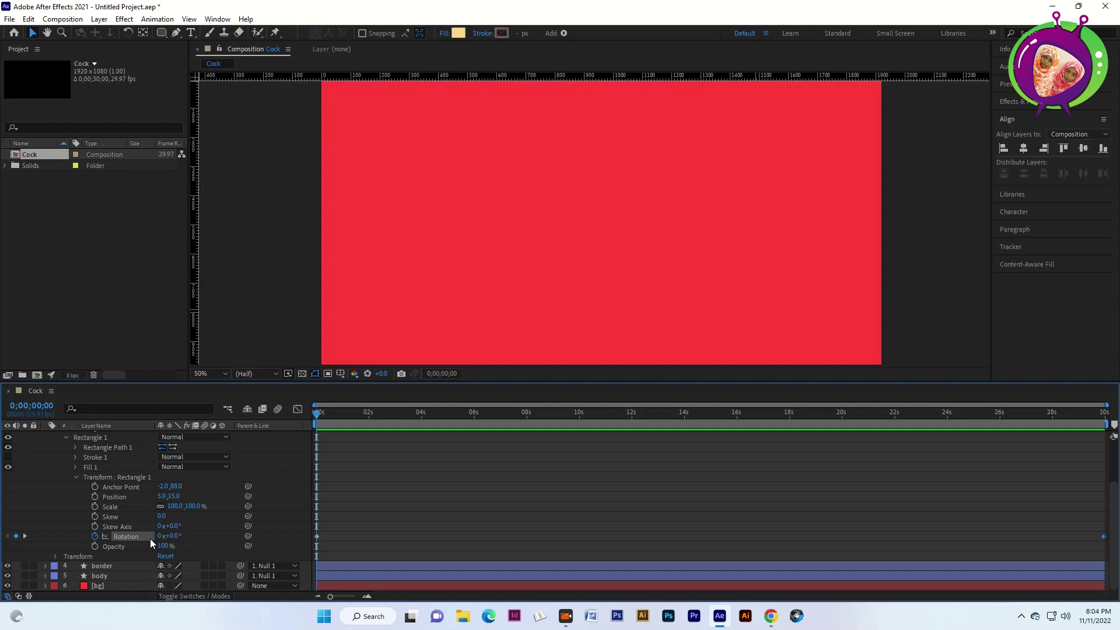
click(366, 413)
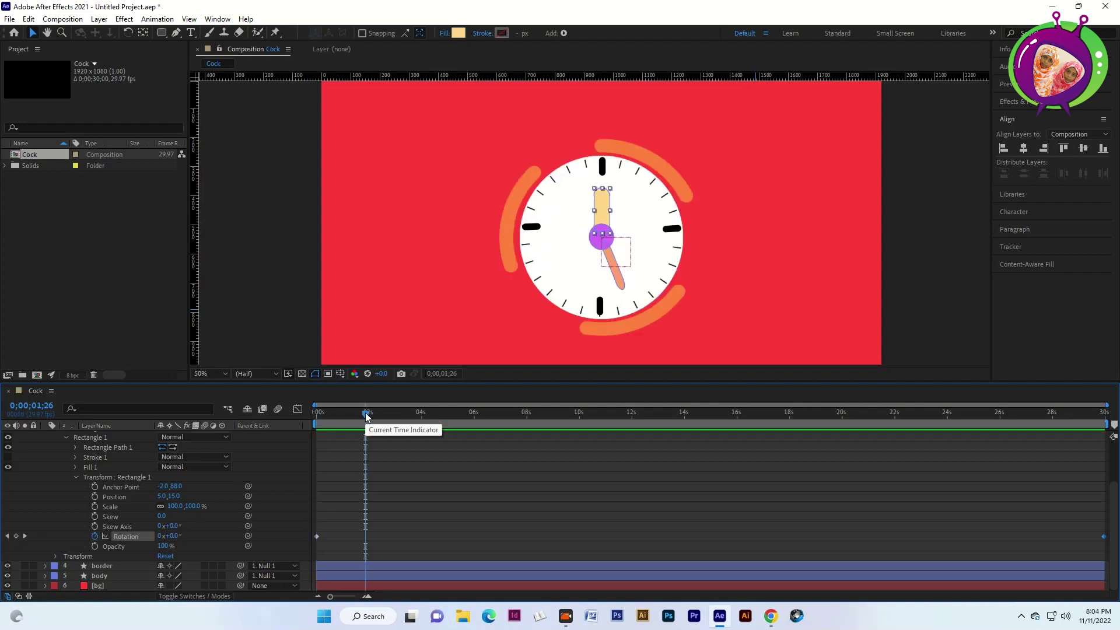
drag(365, 413, 370, 412)
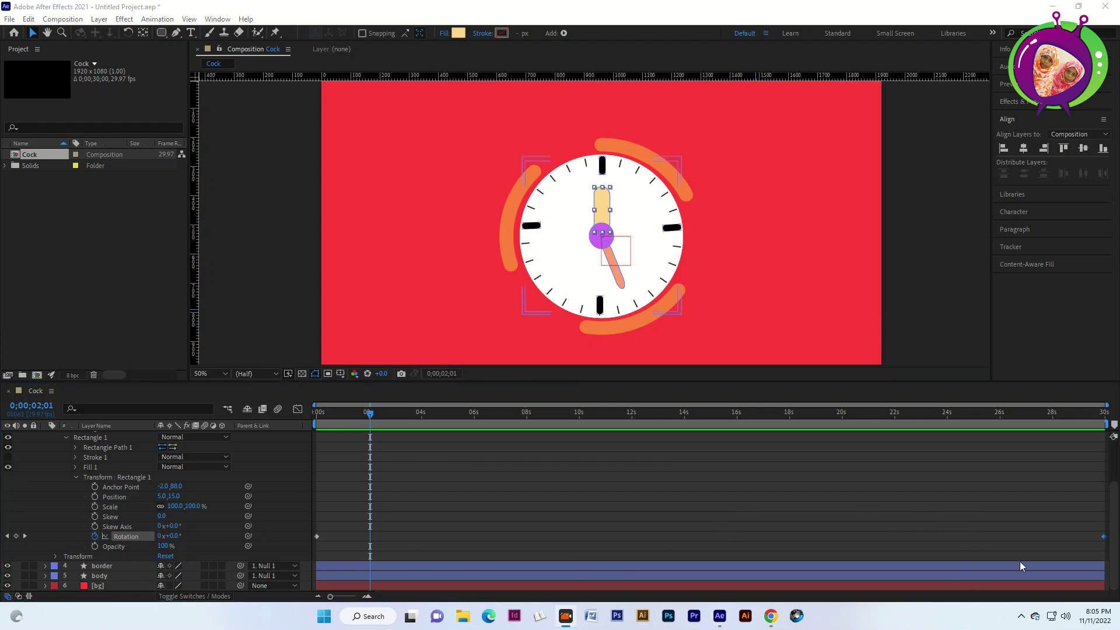
click(1105, 537)
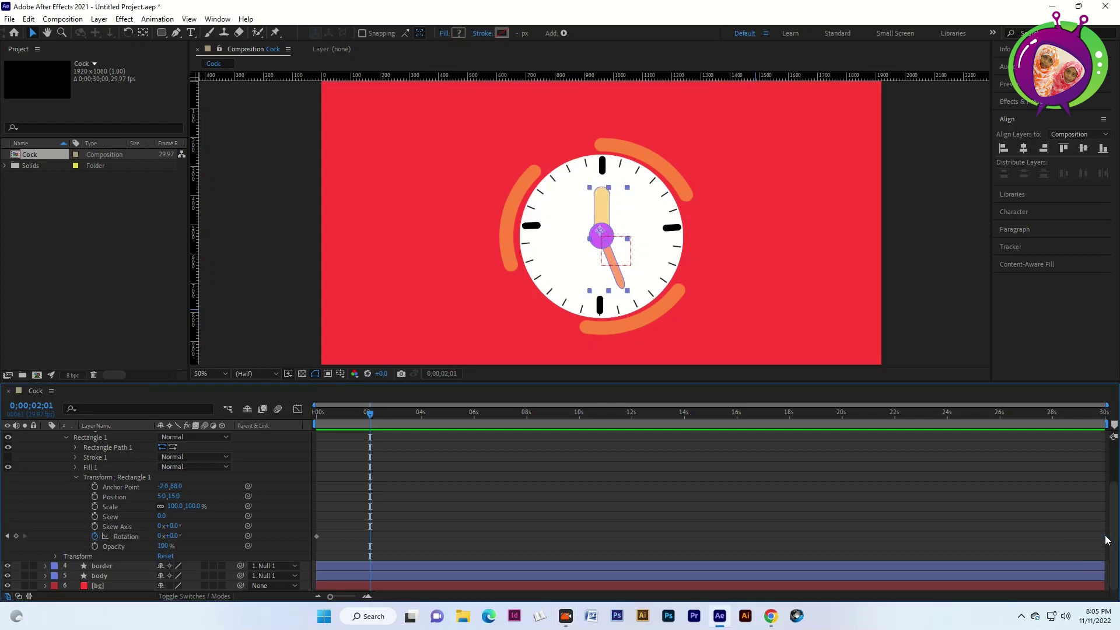
Step: Set the end Rotation keyframe for one full revolution at the composition's end, then preview and scrub
key(End)
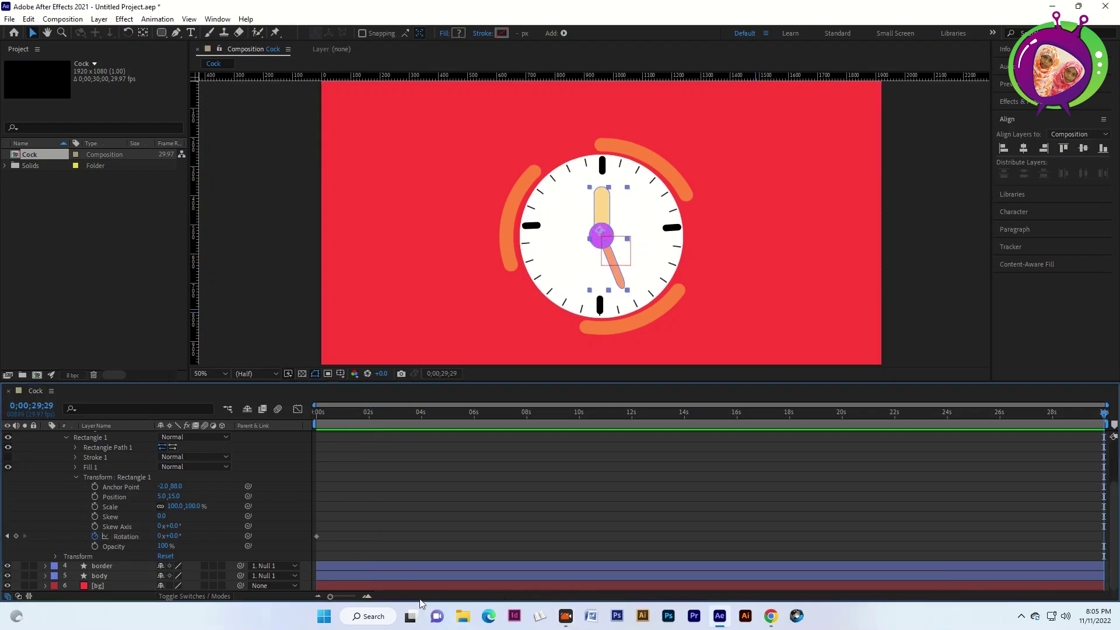
click(126, 536)
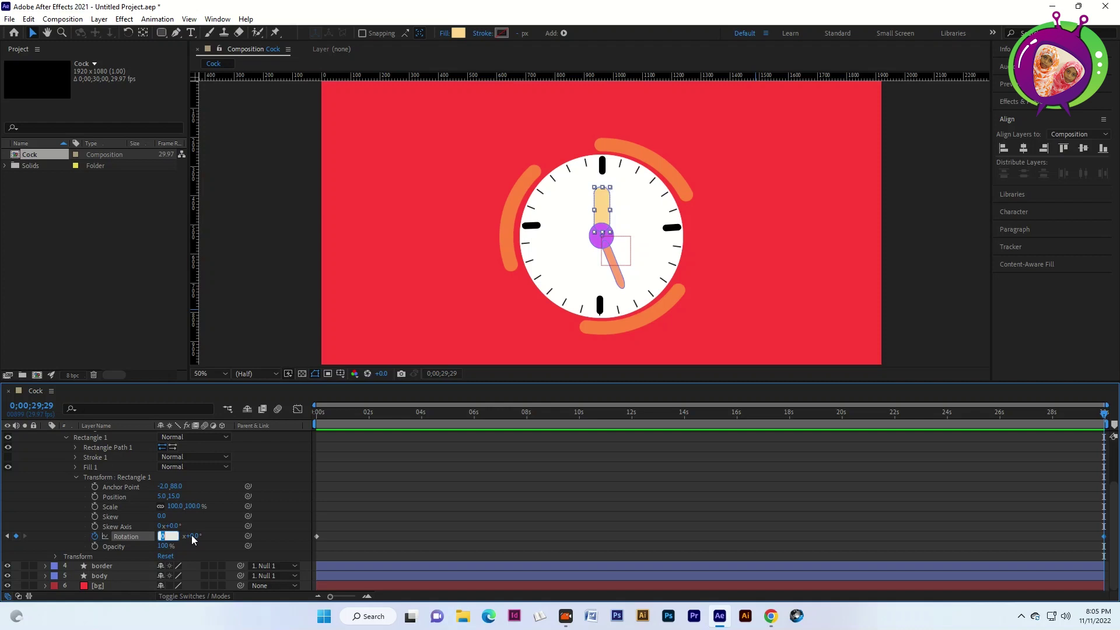
key(space)
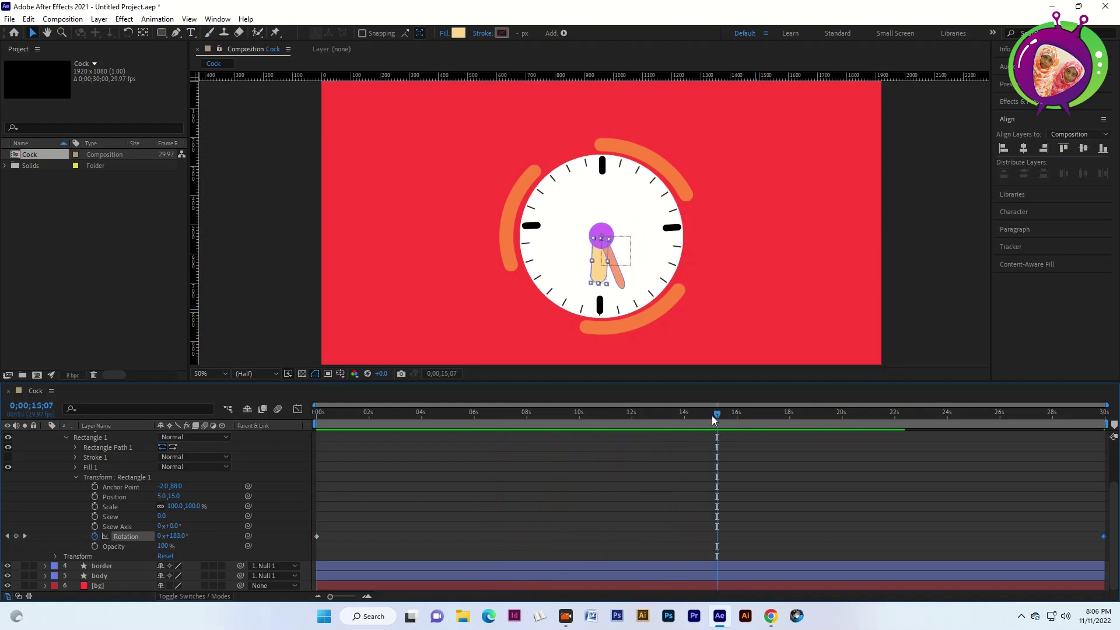
key(space)
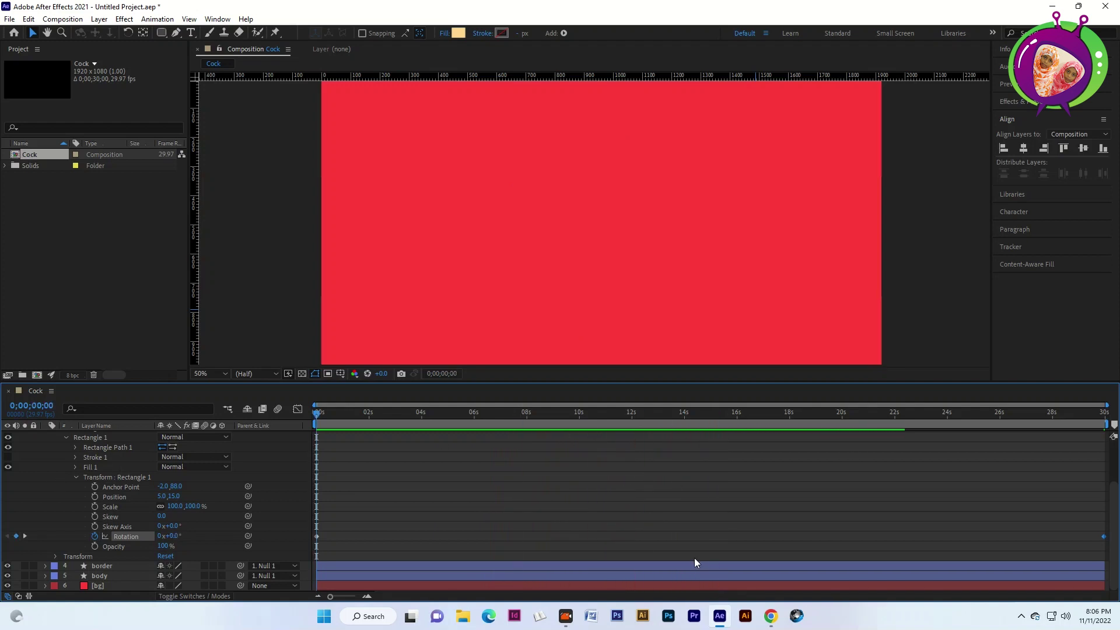
click(366, 412)
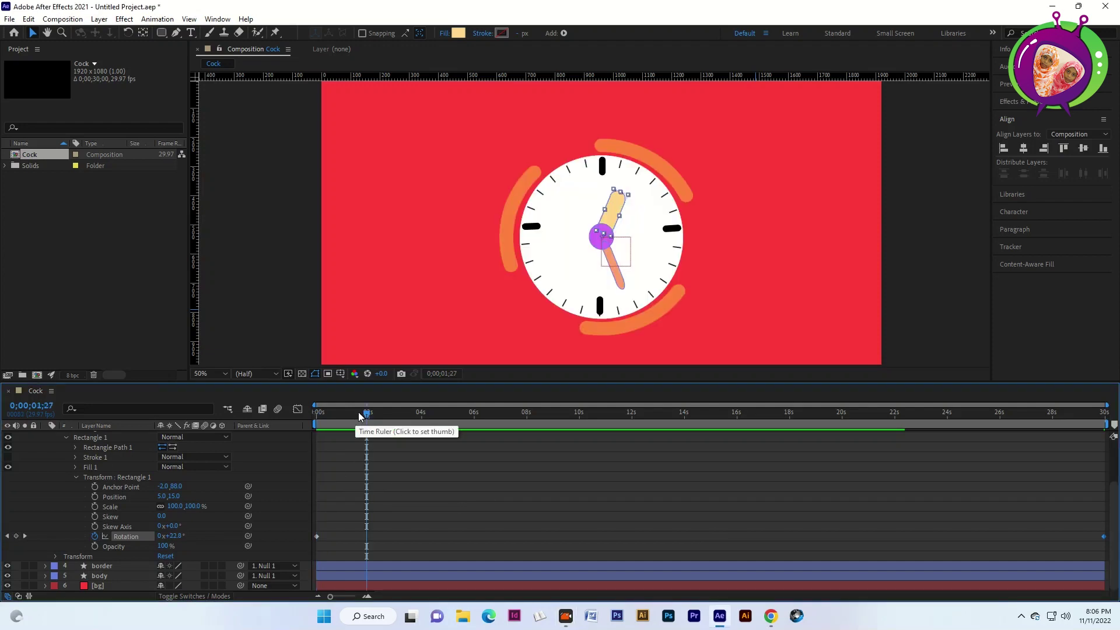
drag(359, 414, 364, 415)
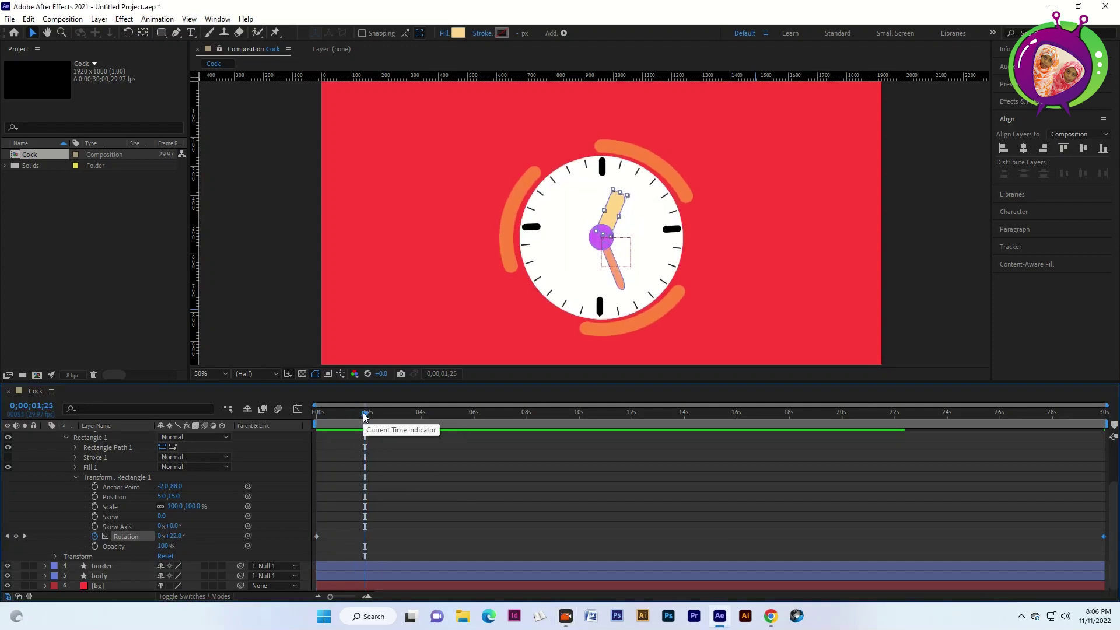
click(370, 412)
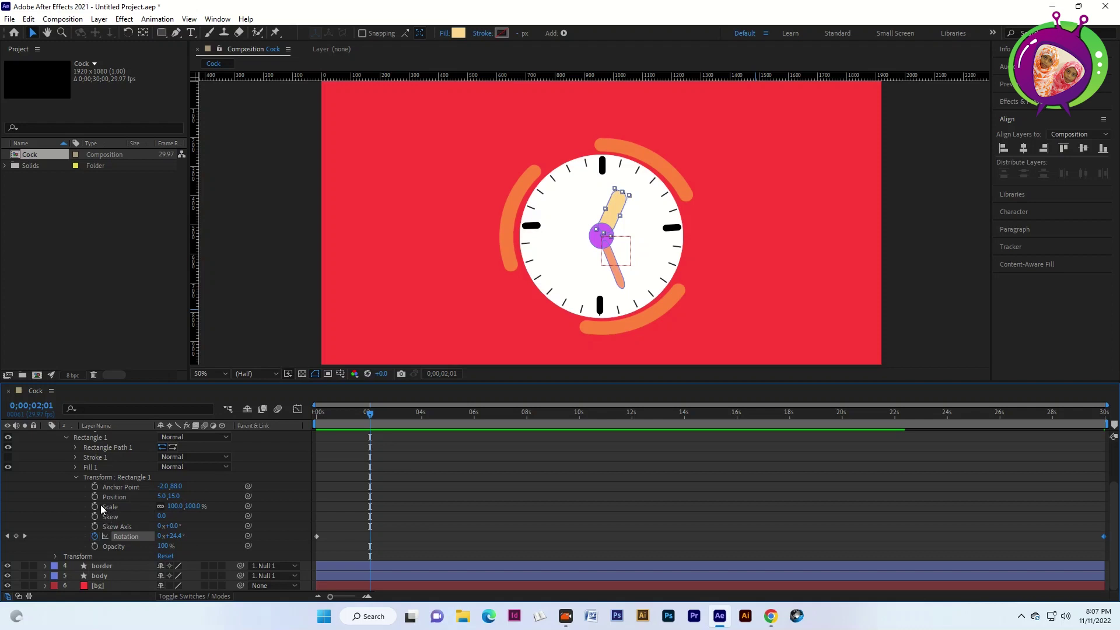
scroll(88, 481, up, 3)
Step: Expand the hour layer's Rectangle 2 down to its Transform properties
click(66, 491)
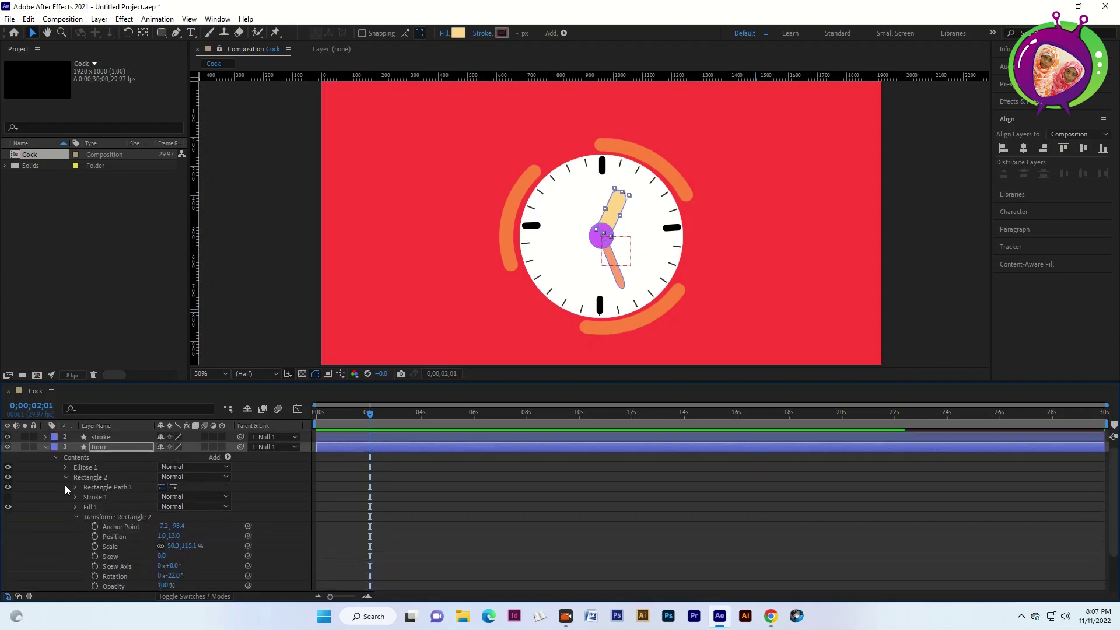
click(75, 517)
click(73, 515)
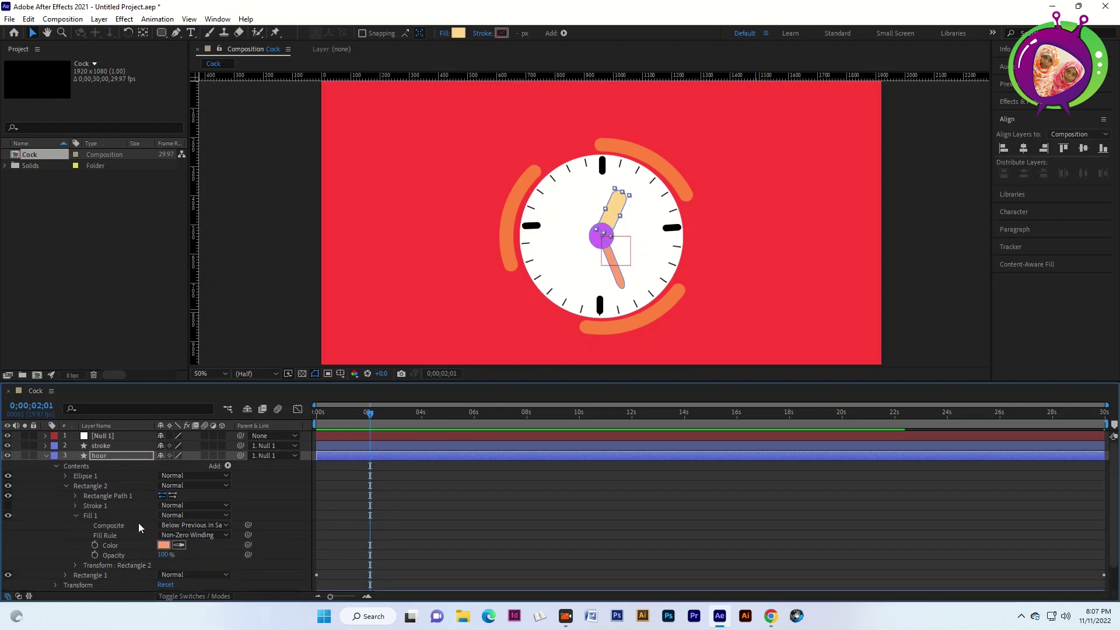
scroll(137, 523, down, 1)
click(75, 487)
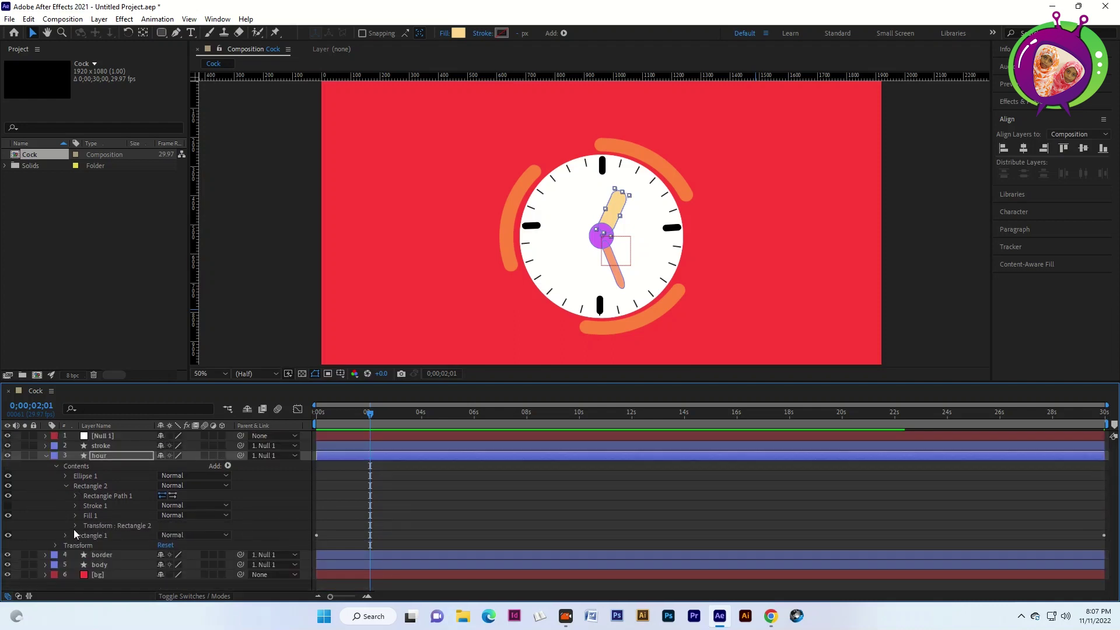
click(74, 526)
scroll(128, 539, down, 1)
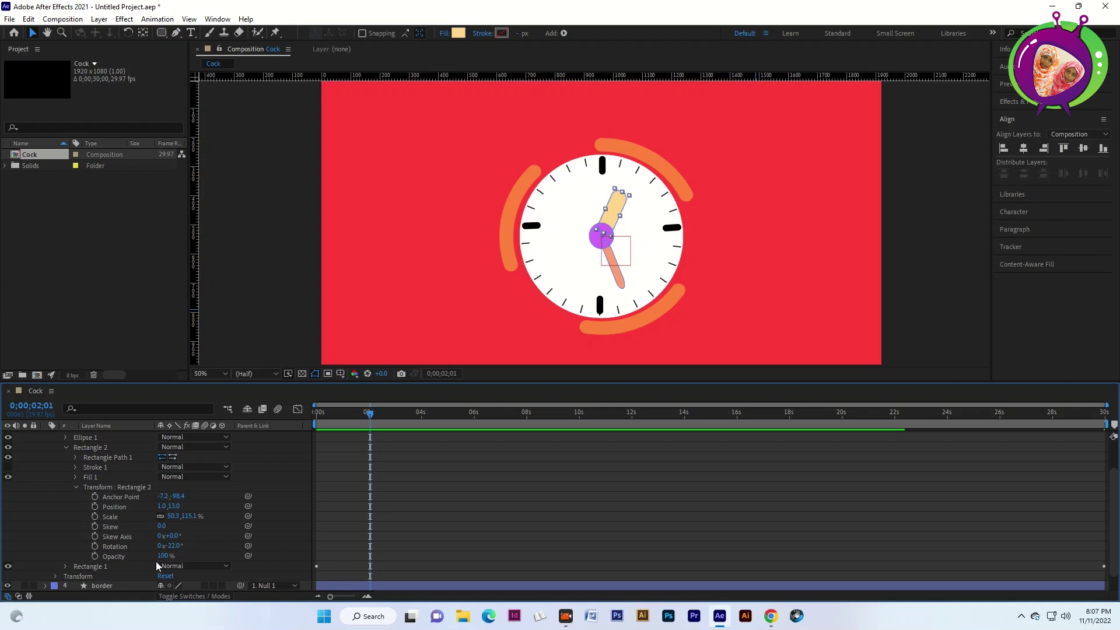
Step: Keyframe the orange hand's Rotation, setting 1058 (2x+338°) at the composition end
click(95, 546)
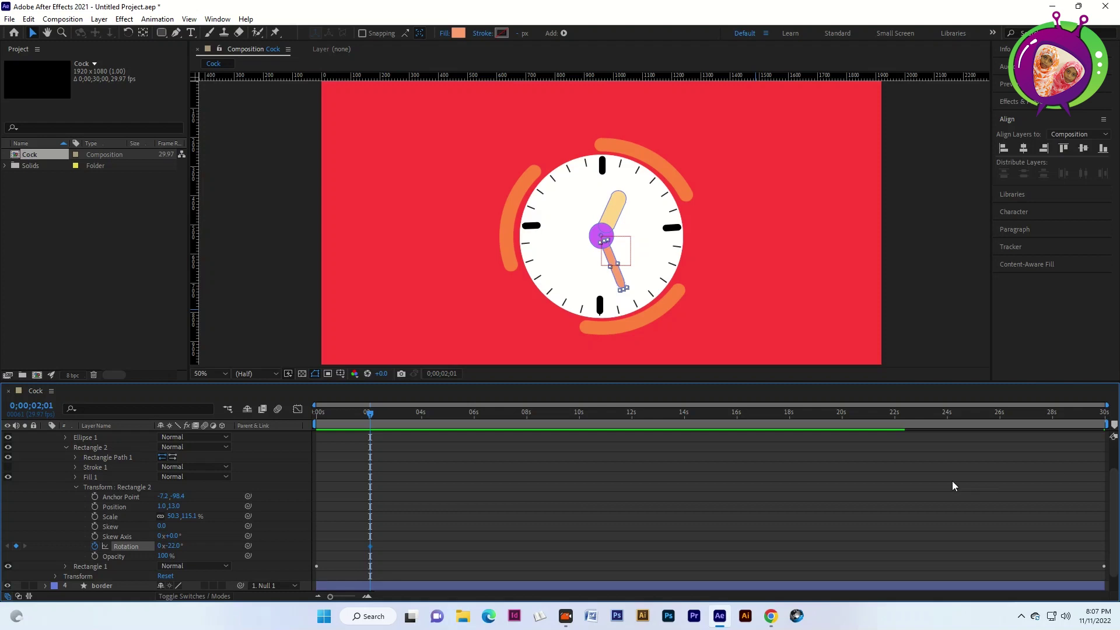
key(End)
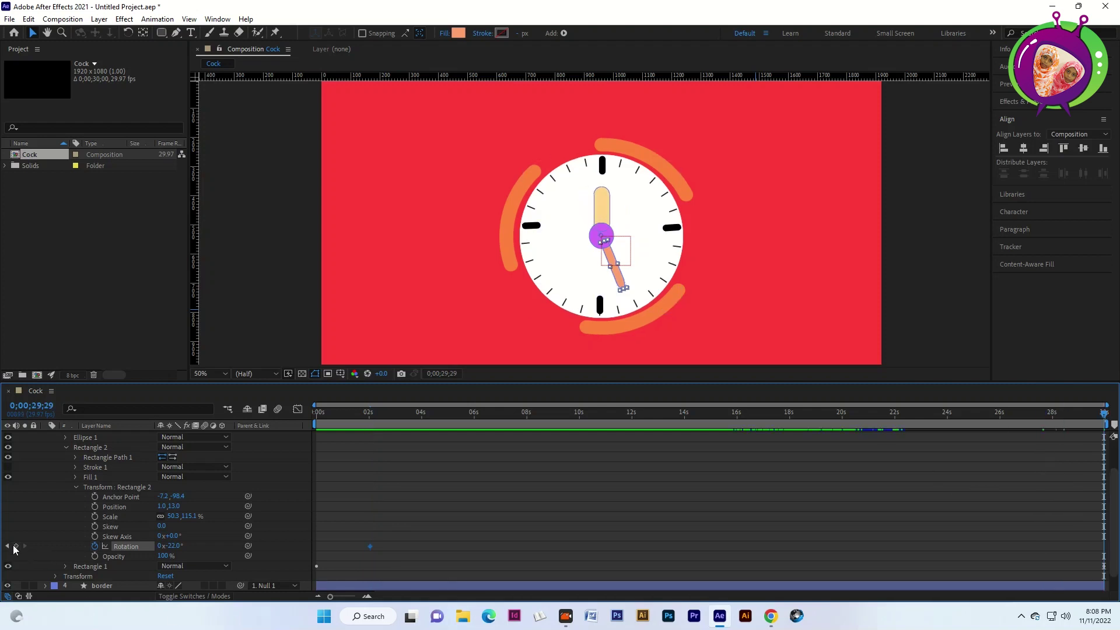
click(15, 546)
text(1058)
key(Return)
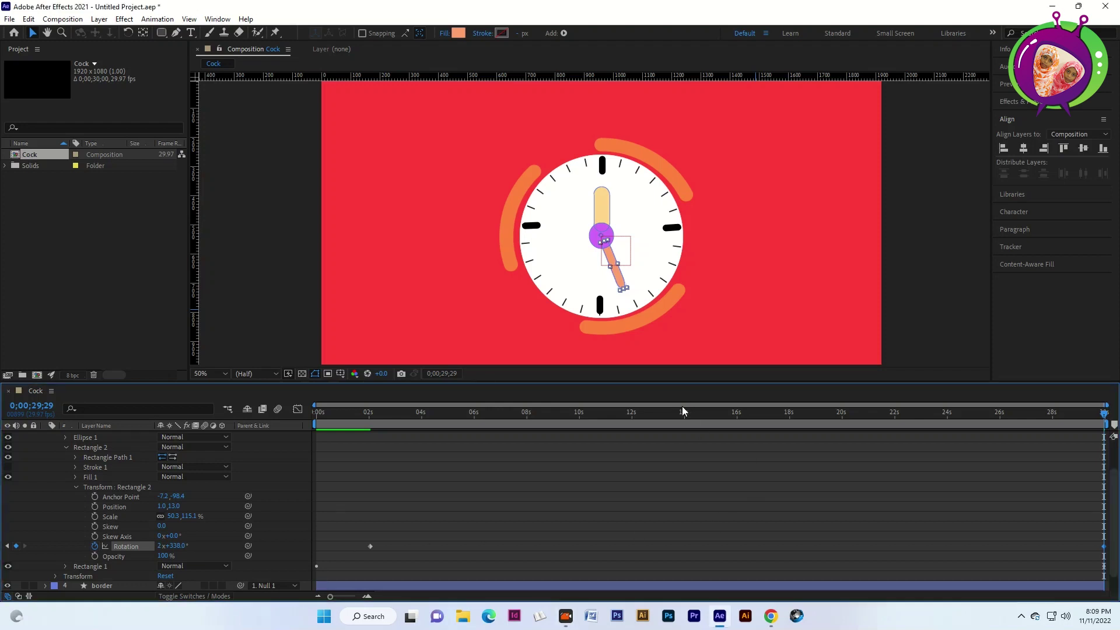
Step: Preview the animation from the start, then fold the hour layer's properties away
key(Home)
key(space)
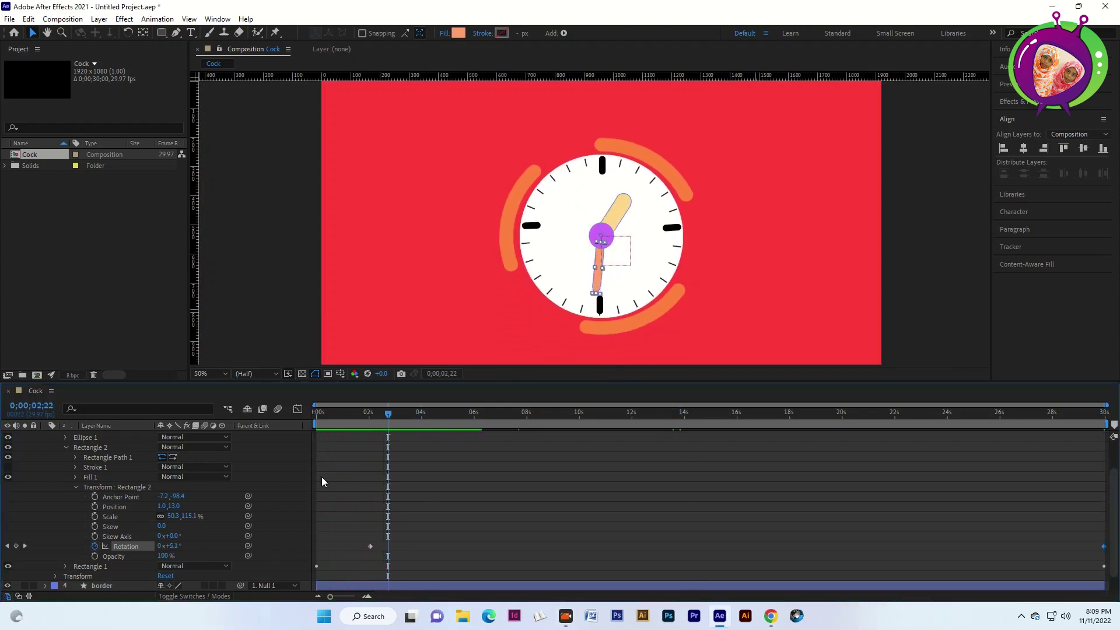
key(space)
key(space)
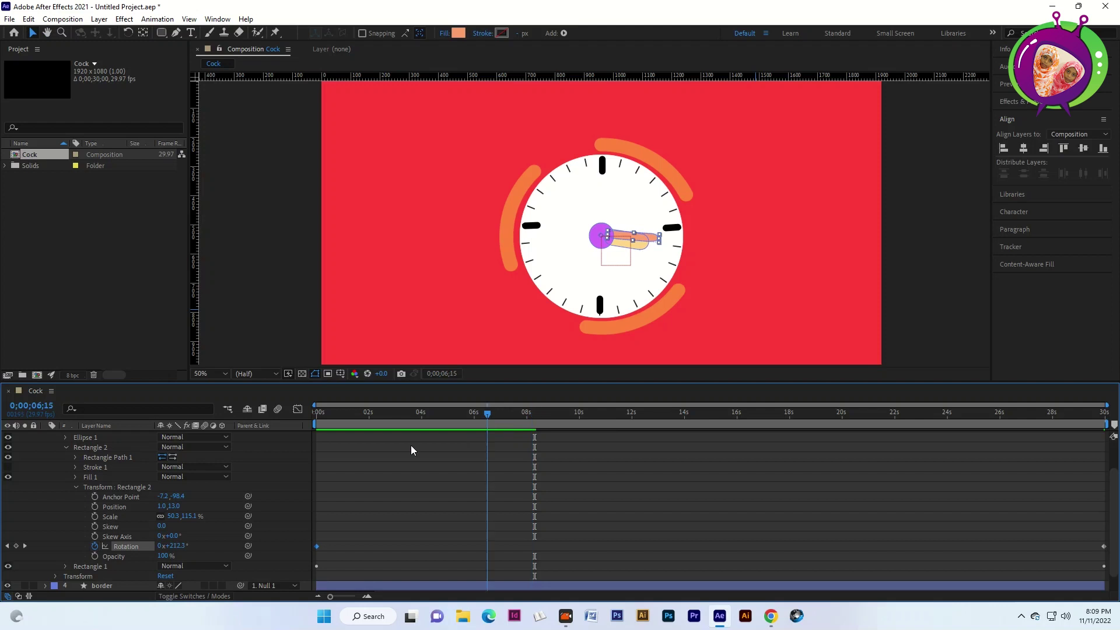
key(space)
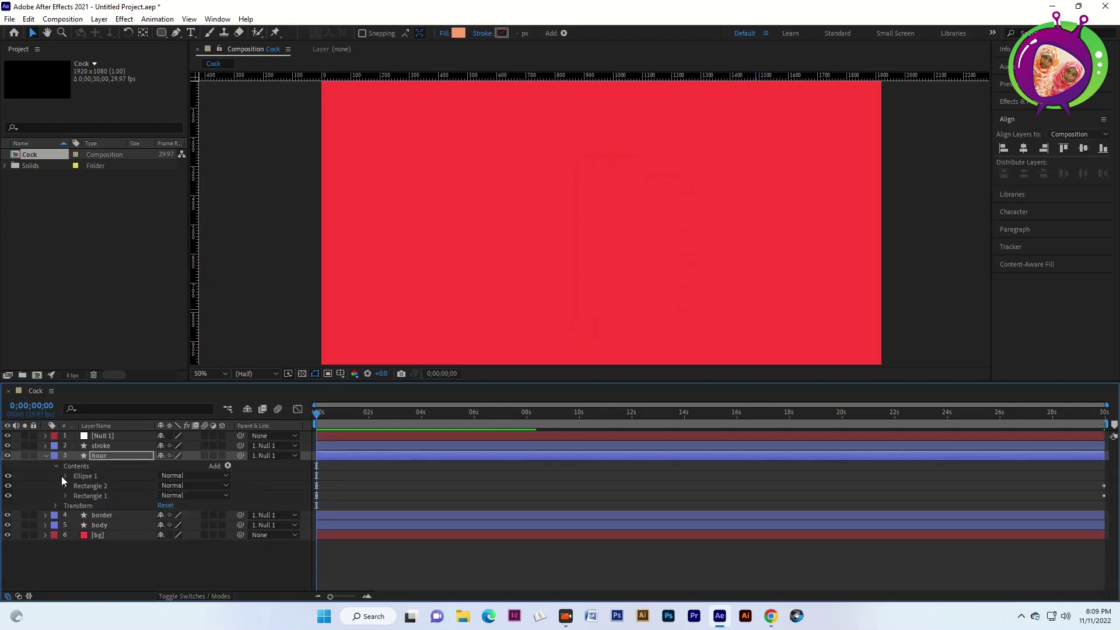
click(48, 453)
Step: Expand the stroke ring layer down to its Transform: Ellipse 1 properties
click(385, 413)
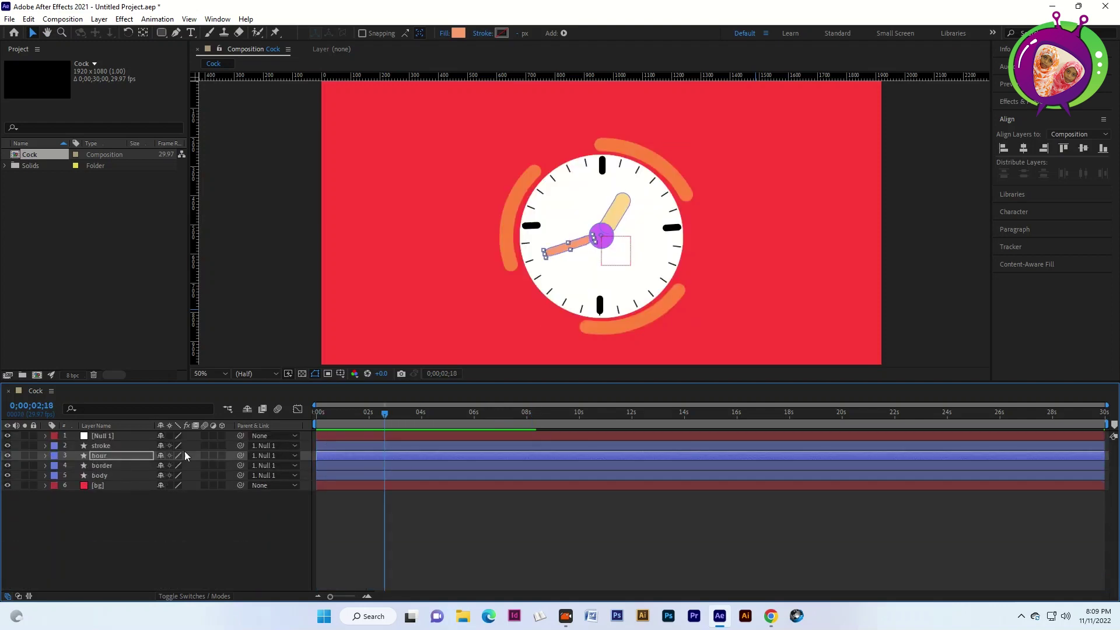
click(100, 446)
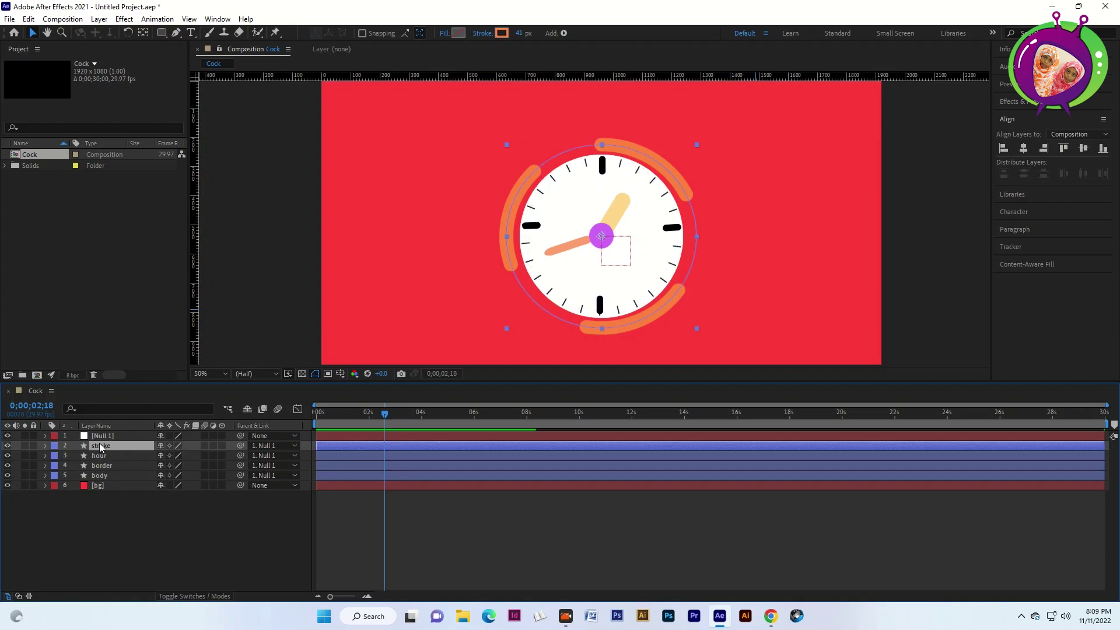
click(46, 447)
click(65, 466)
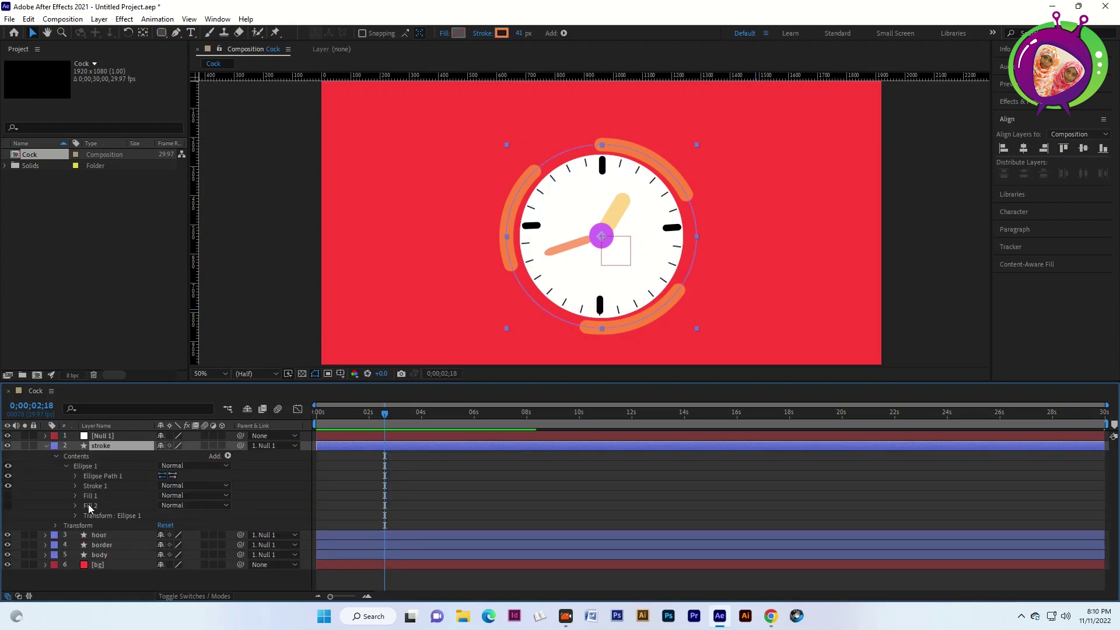
click(75, 486)
click(76, 486)
click(75, 516)
scroll(147, 512, down, 2)
Step: Keyframe the ring's Ellipse 1 Rotation from 0° to 3x+0° at the composition end
click(367, 416)
click(94, 526)
key(End)
click(15, 526)
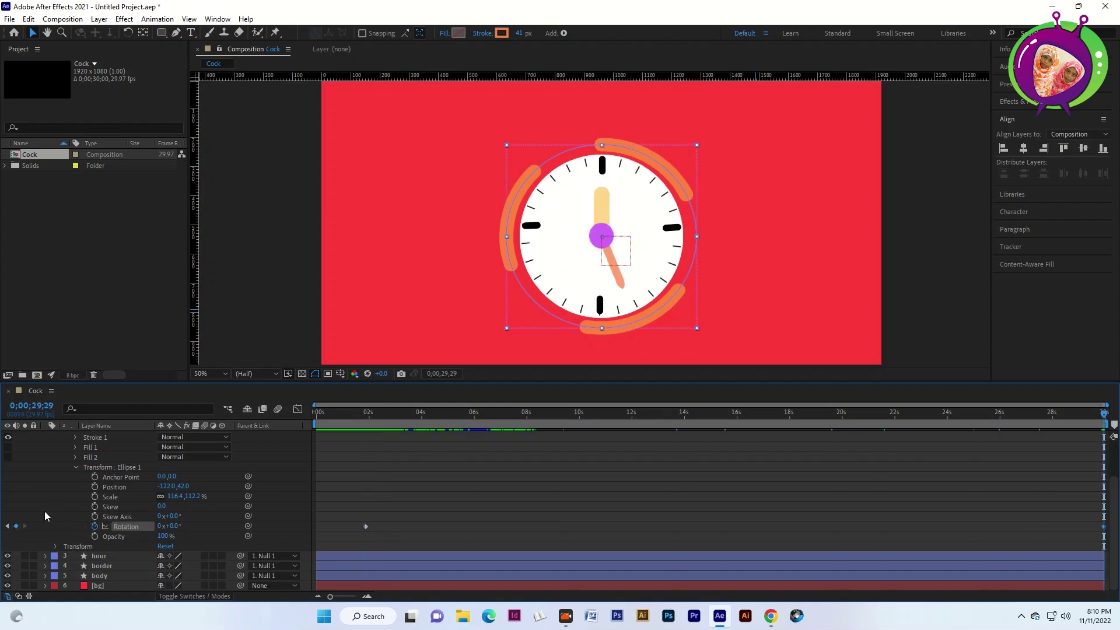
Step: Scrub from first to last frame and preview the spinning ring
key(Home)
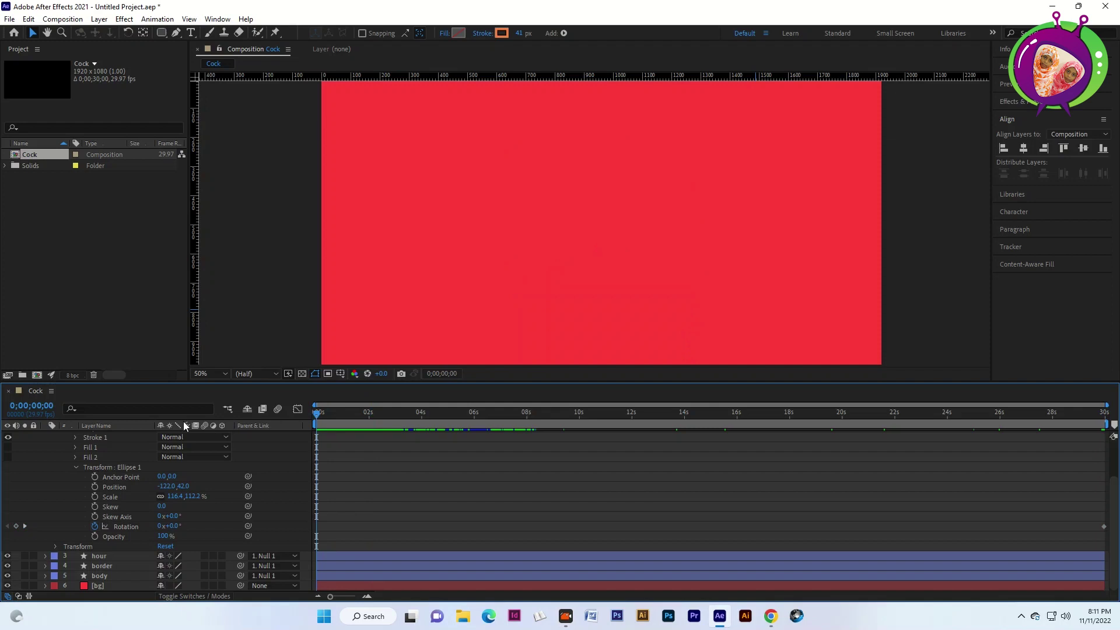
mouse_move(317, 418)
mouse_down()
mouse_move(510, 438)
mouse_move(1103, 420)
mouse_up()
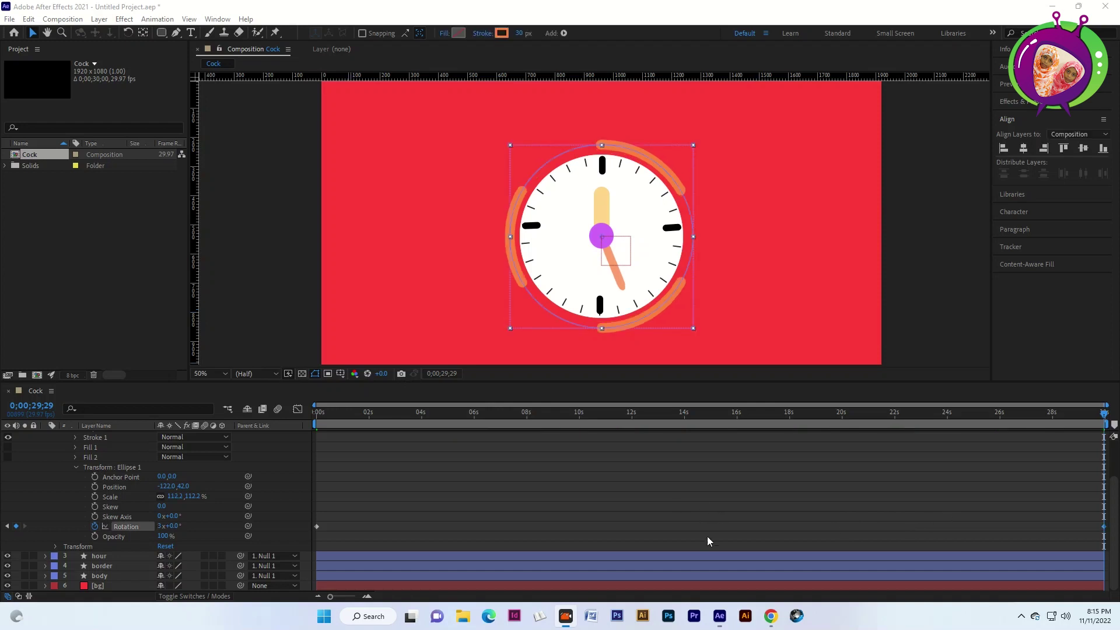
drag(1103, 416, 316, 416)
key(space)
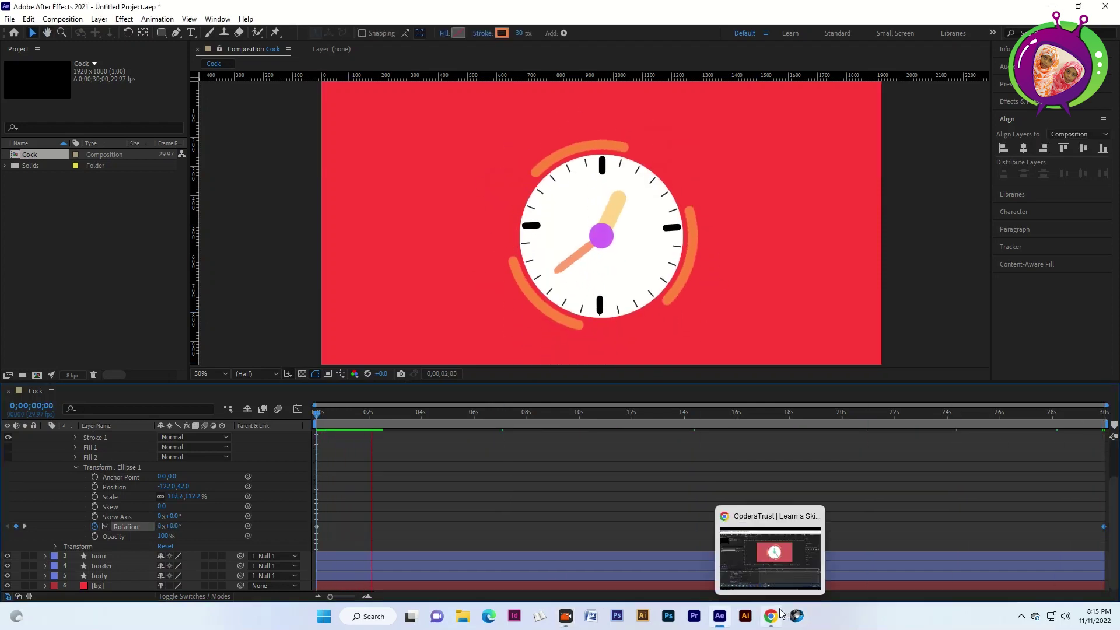
Step: Collapse the ring layer's property groups and play the whole clock animation through
key(space)
click(76, 466)
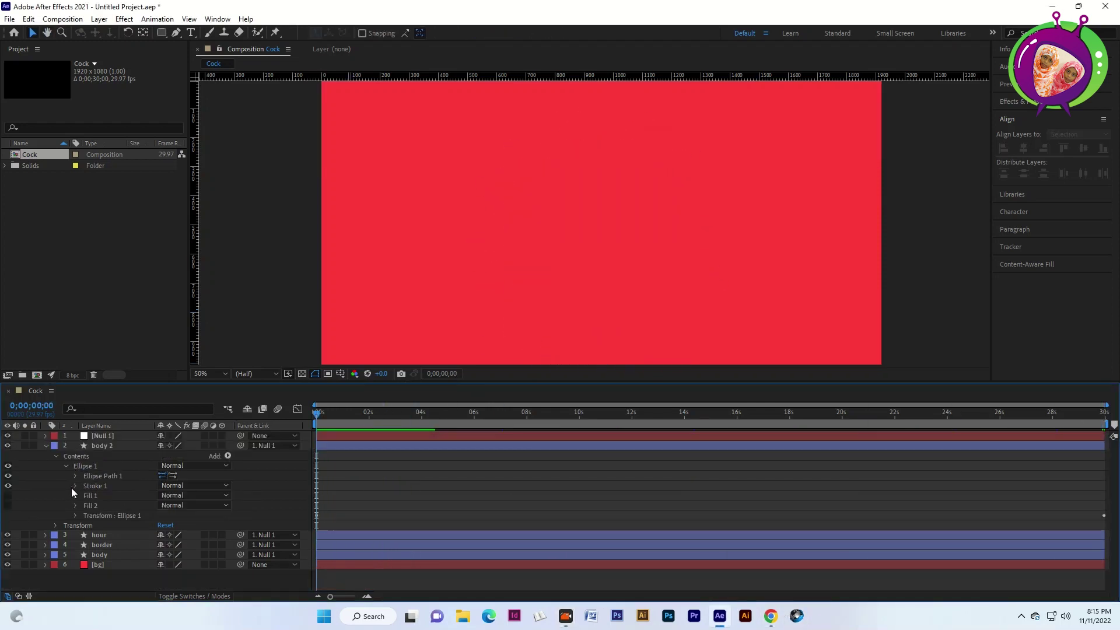
click(66, 465)
click(46, 445)
key(space)
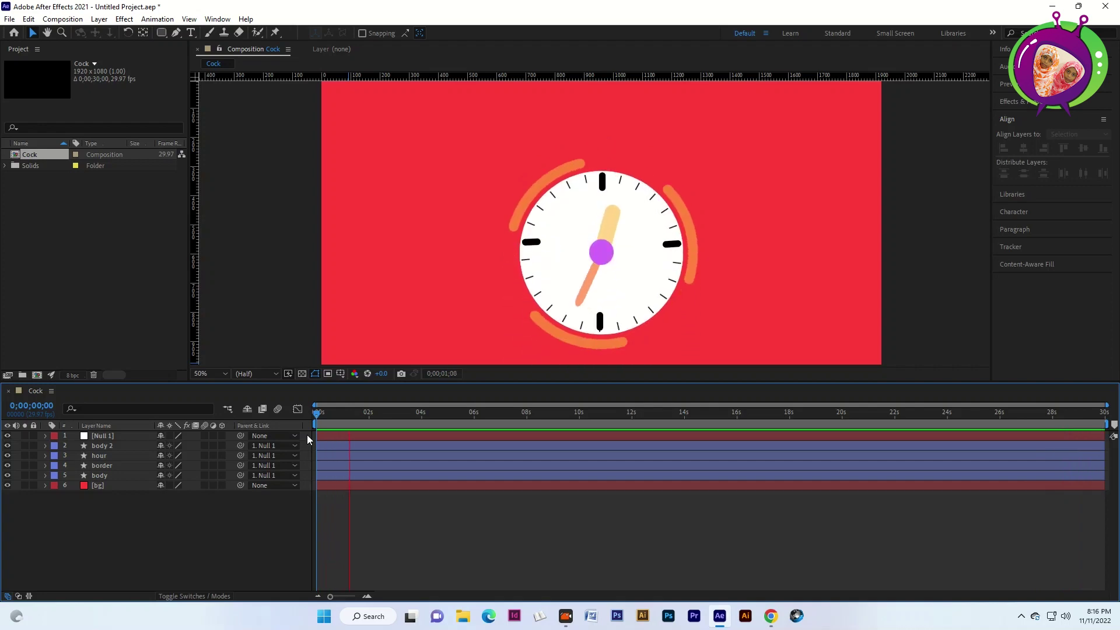
key(space)
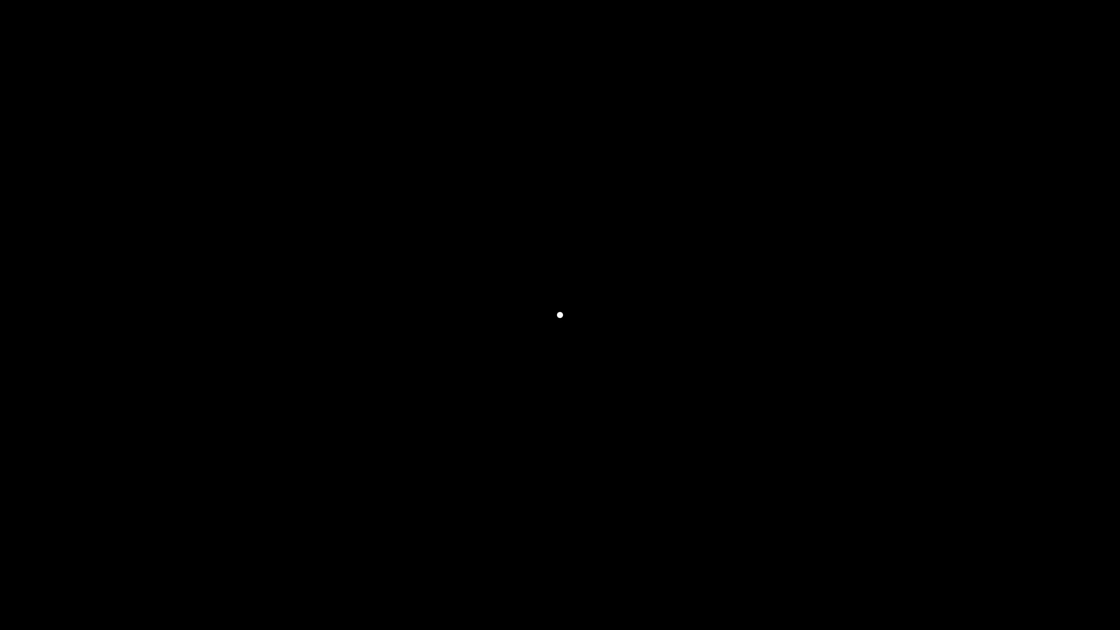